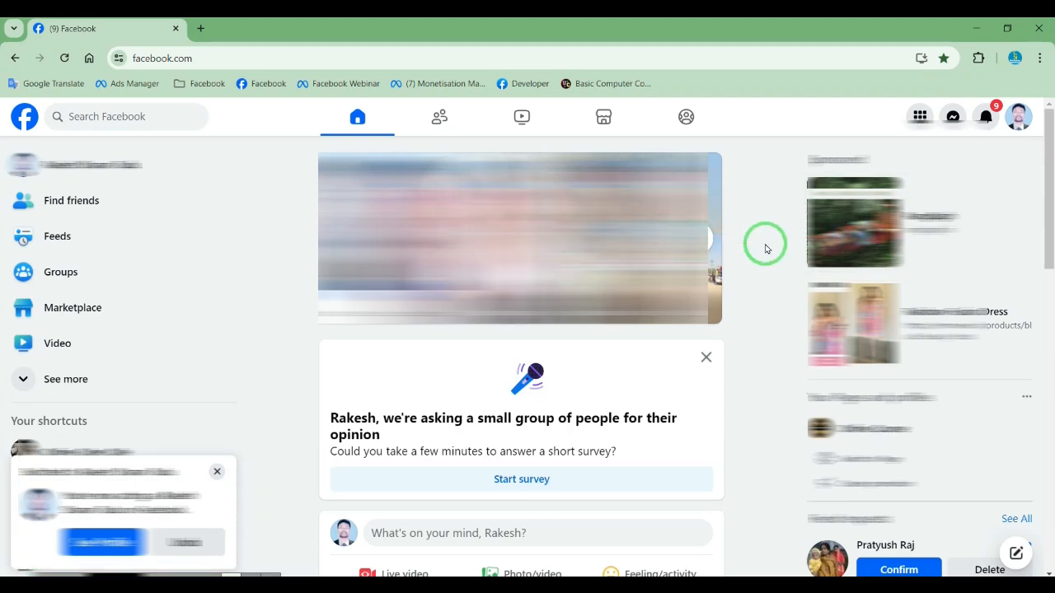
Open the account menu from the Facebook home feed and display the list of all profiles and Pages.
scroll(766, 251, "down", 6)
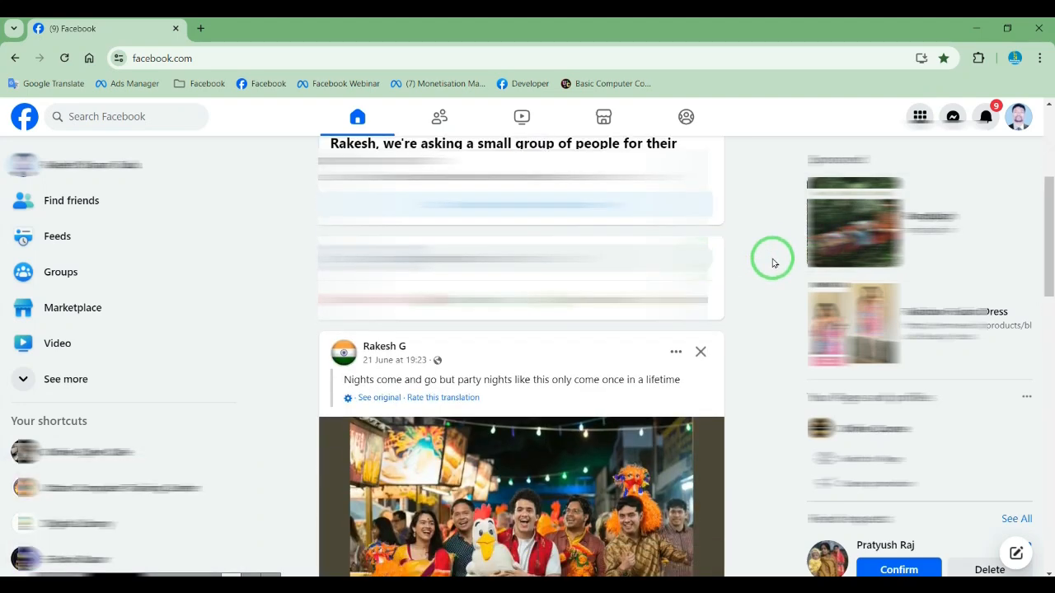
scroll(773, 264, "up", 3)
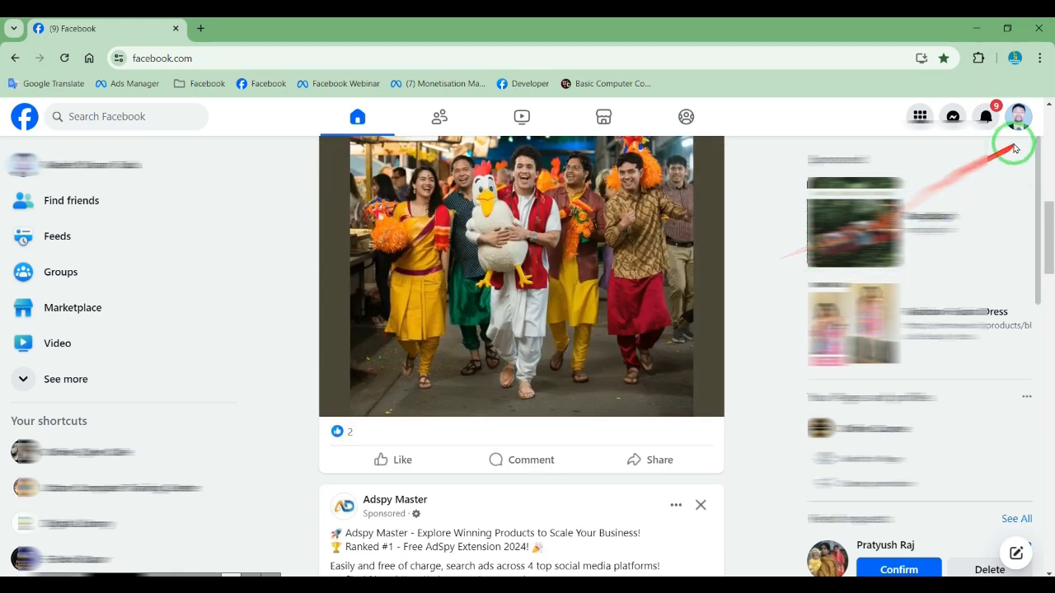
left_click(1017, 130)
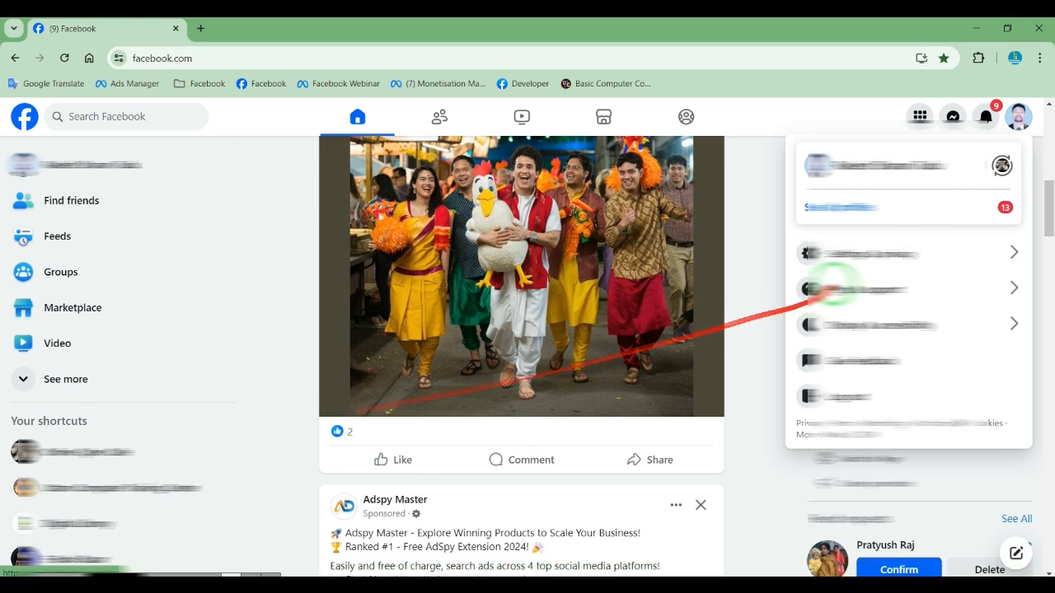
left_click(870, 211)
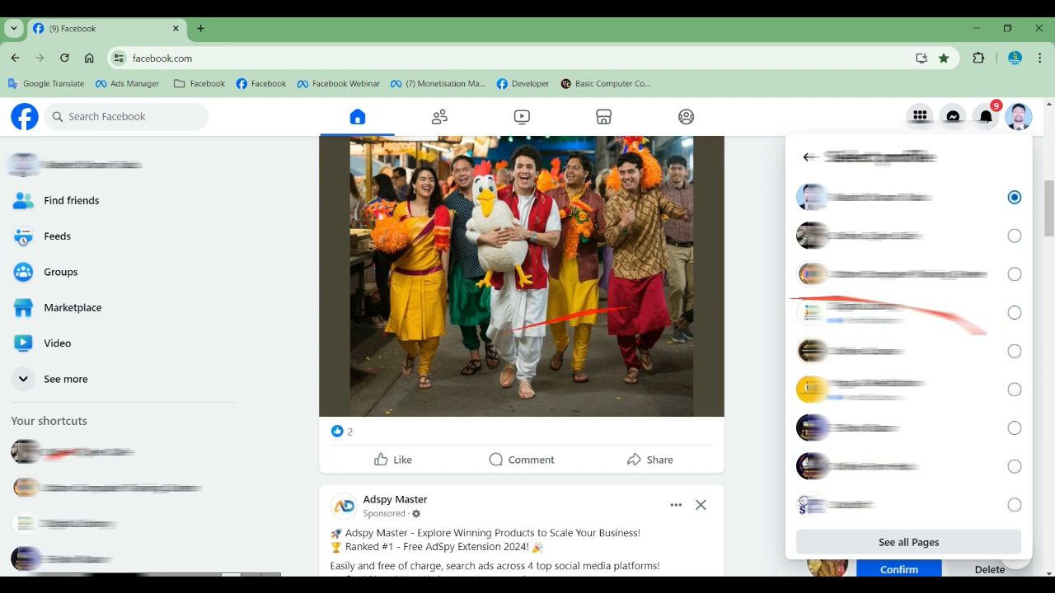
Expand the full list of Facebook shortcuts on the home page and open Ads Manager.
left_click(203, 29)
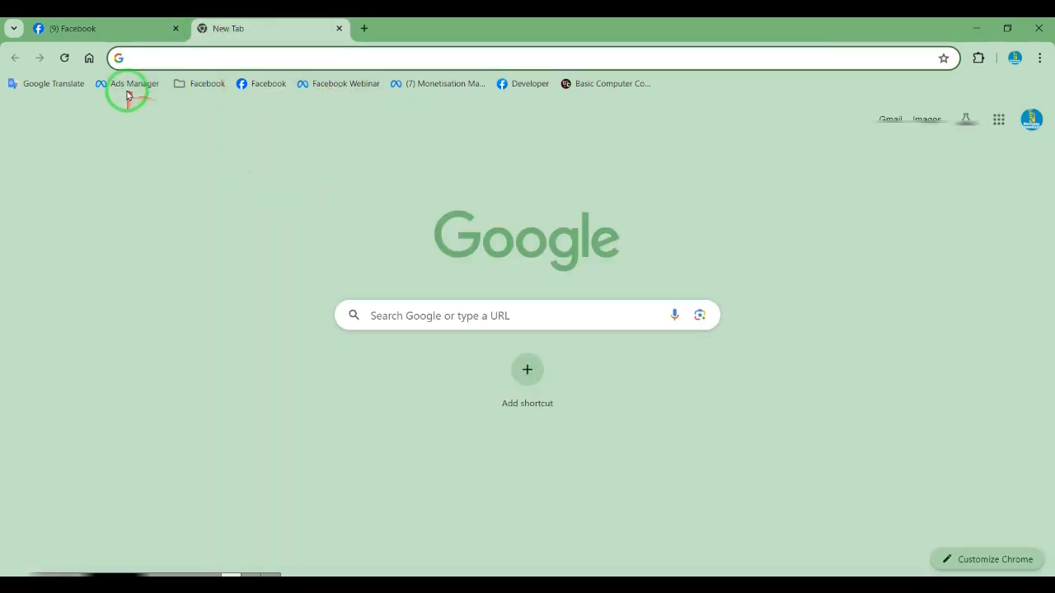
left_click(105, 35)
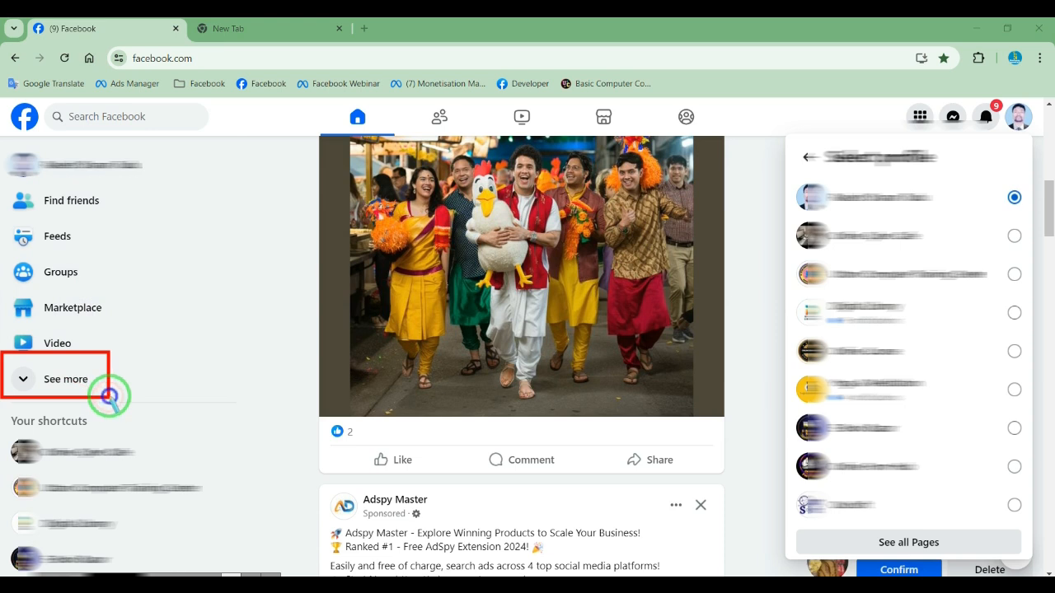
left_click(51, 379)
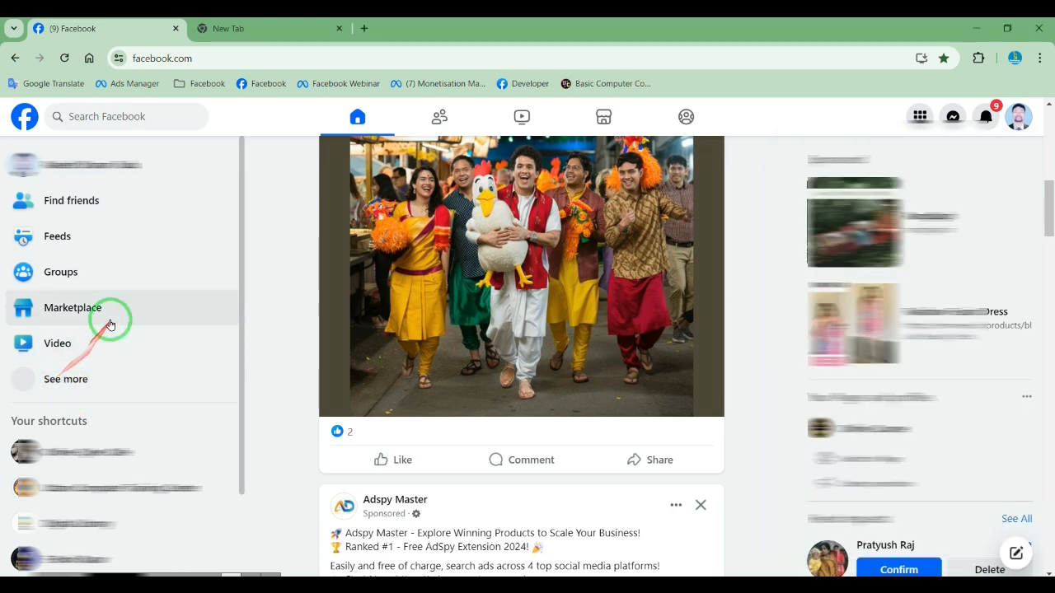
scroll(110, 325, "down", 1)
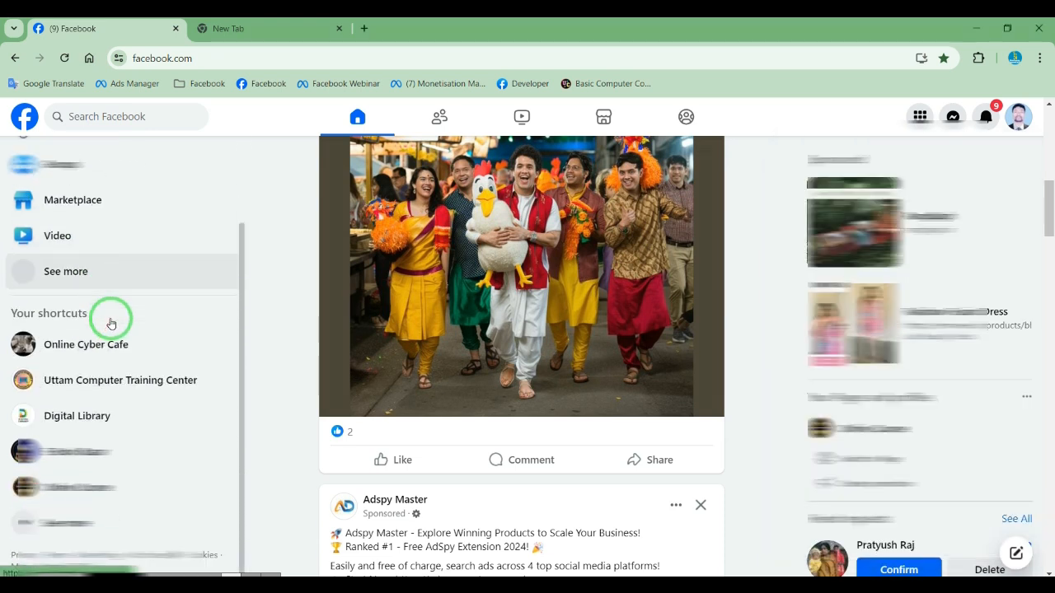
left_click(25, 276)
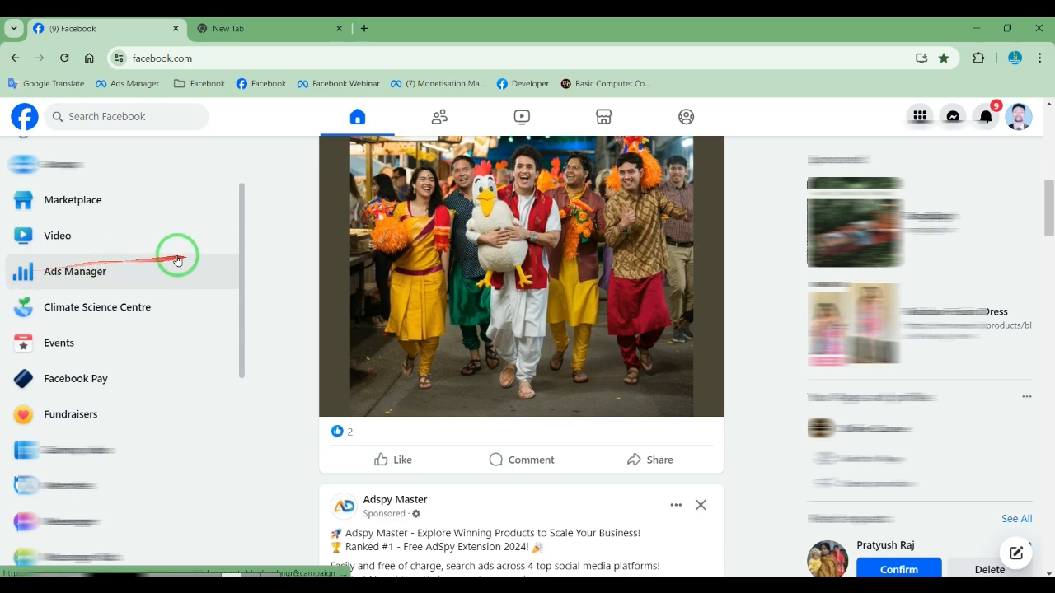
left_click_drag(17, 254, 117, 291)
left_click(75, 276)
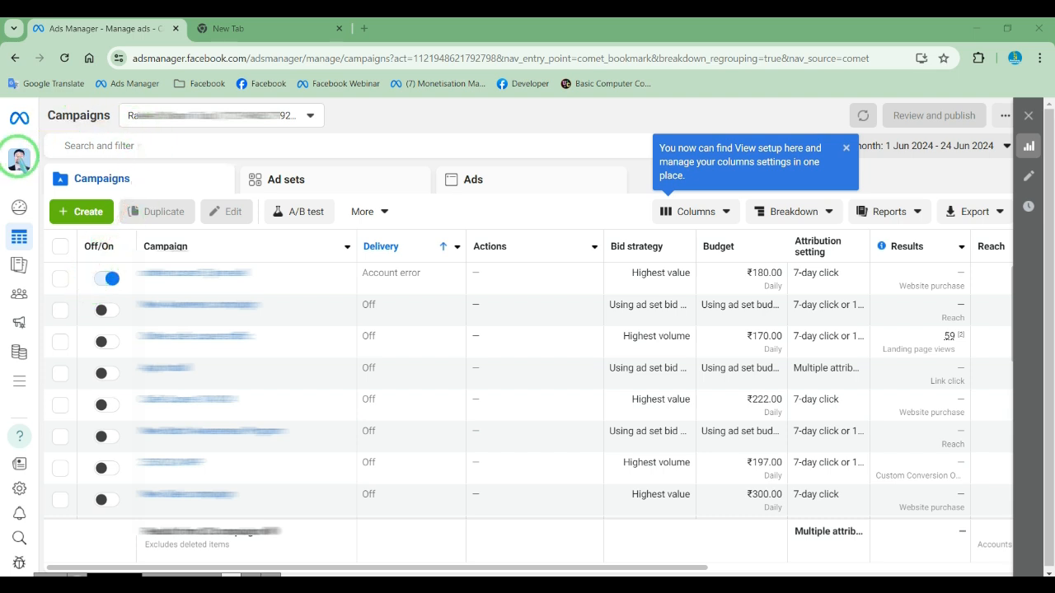
View the expanded list of ad accounts available in Ads Manager, then close it without switching accounts.
left_click_drag(9, 142, 41, 173)
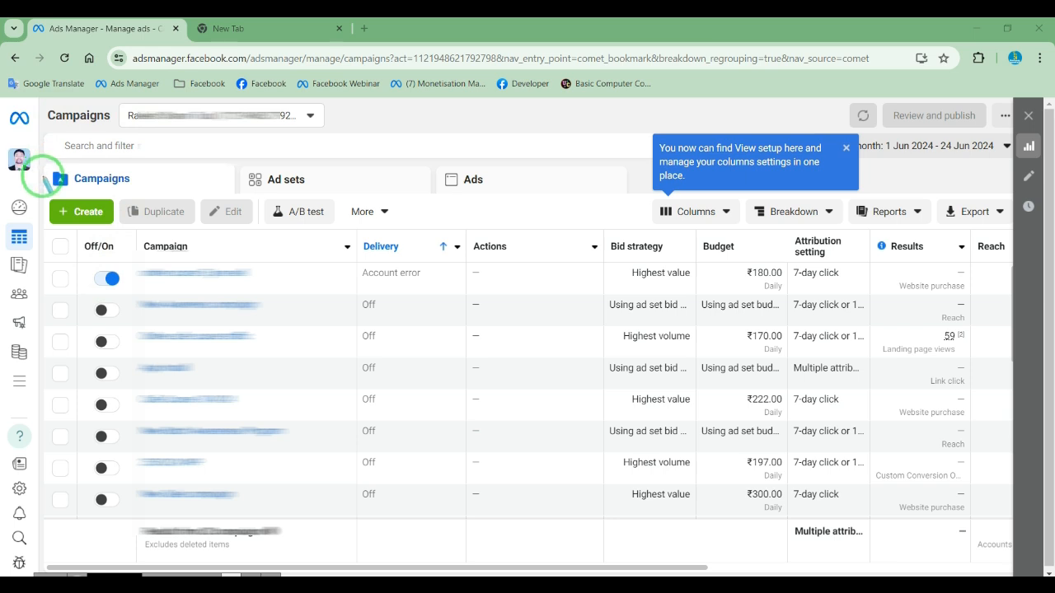
left_click(206, 116)
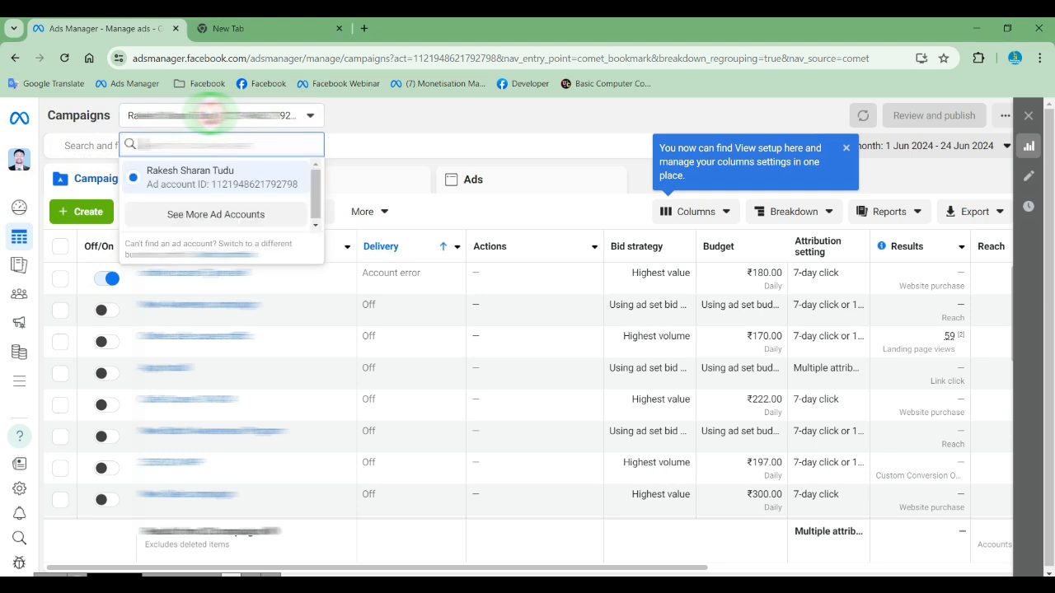
left_click(207, 213)
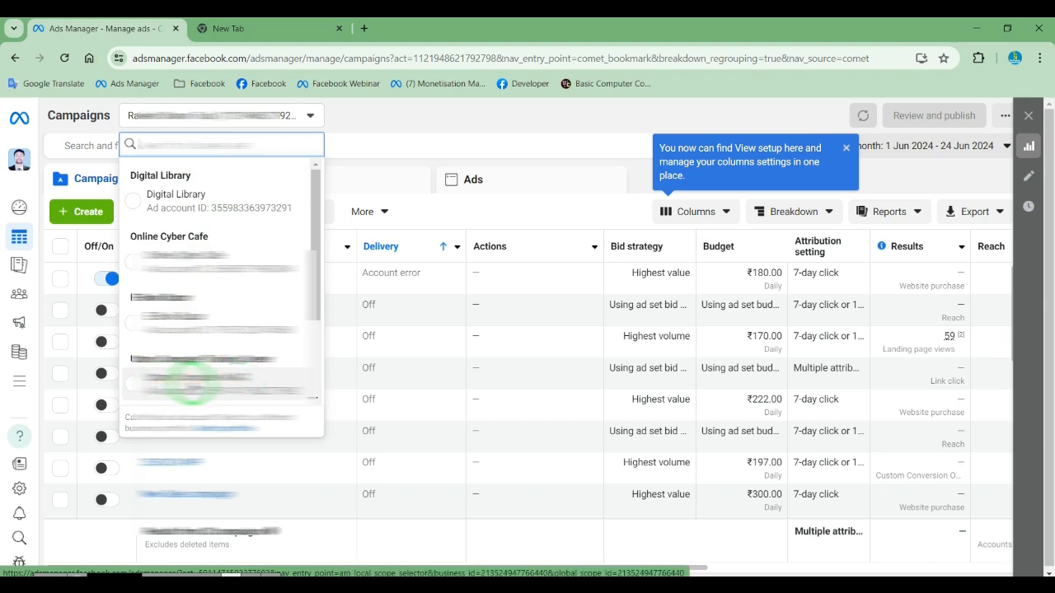
left_click(457, 123)
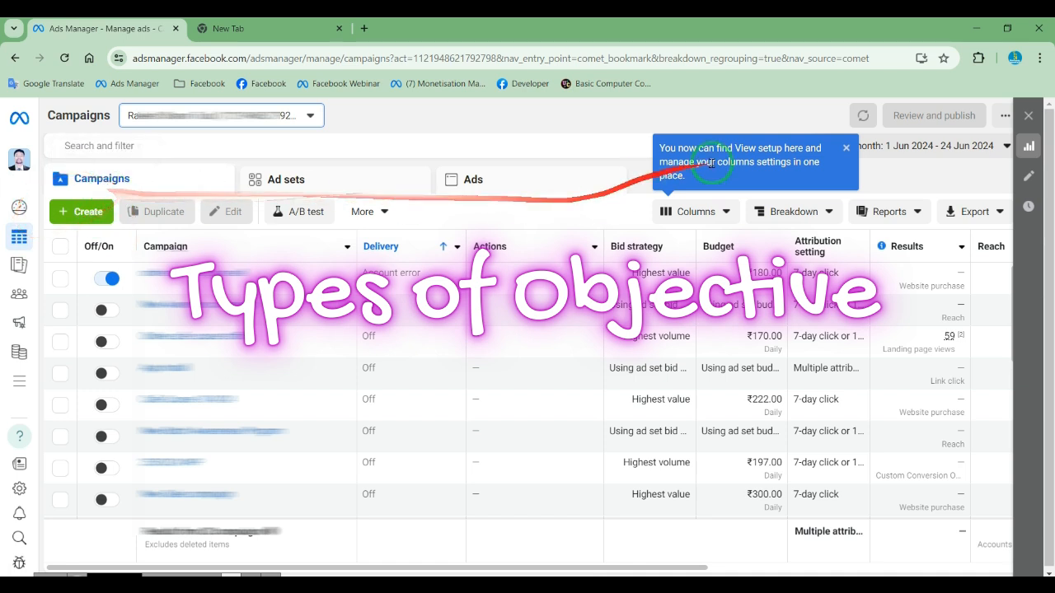
Dismiss the tip about the View setup location and start creating a new campaign.
left_click(845, 150)
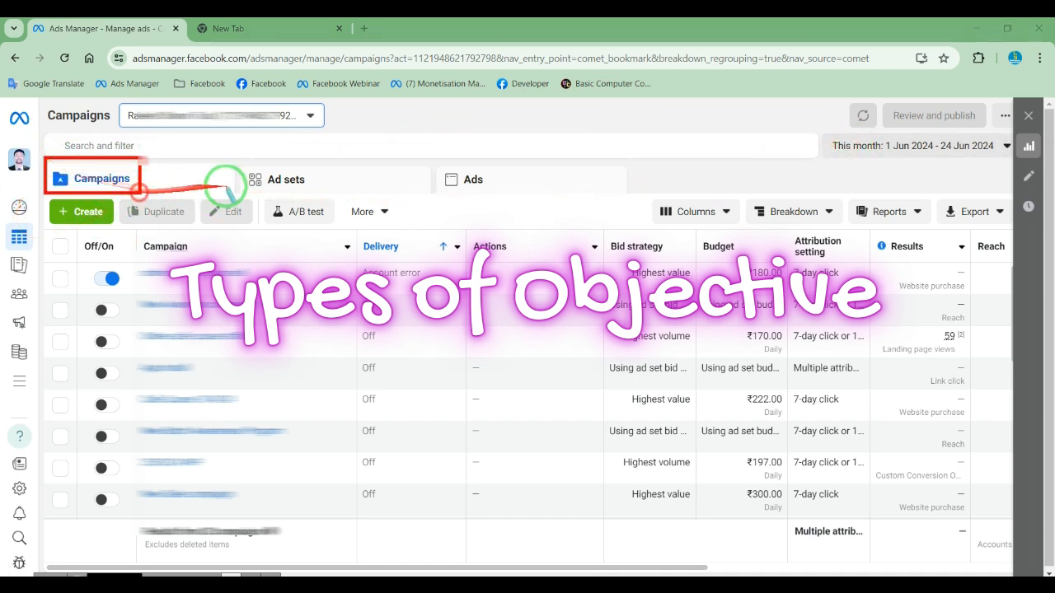
left_click_drag(448, 154, 508, 192)
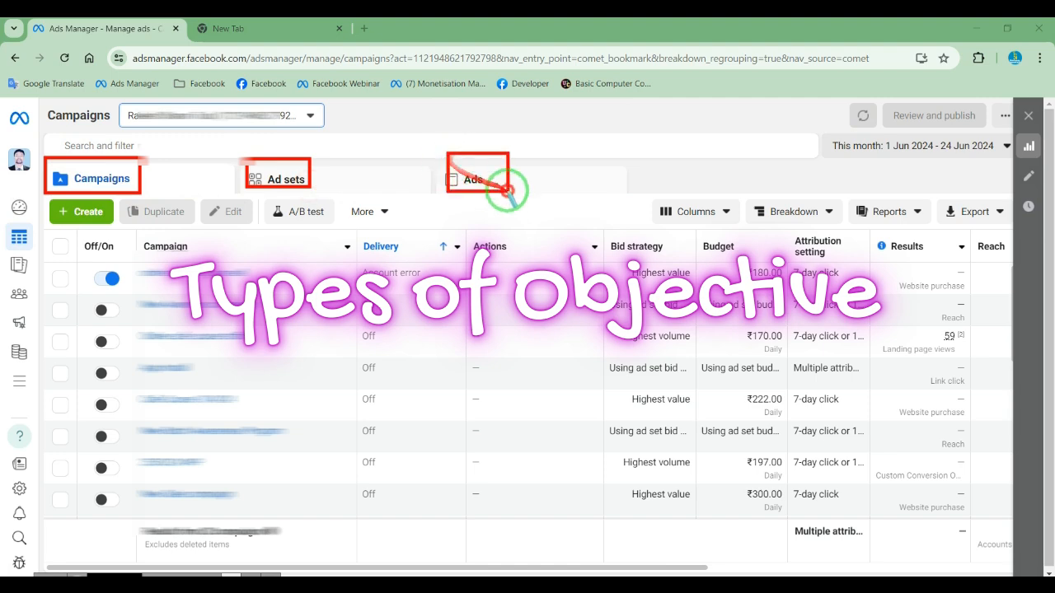
right_click(518, 198)
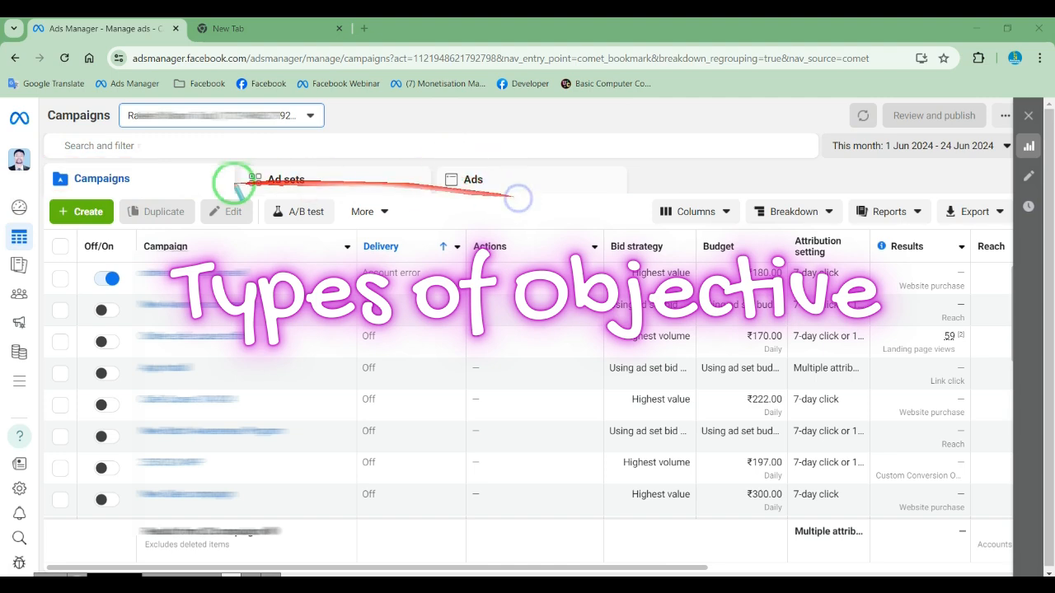
left_click(66, 216)
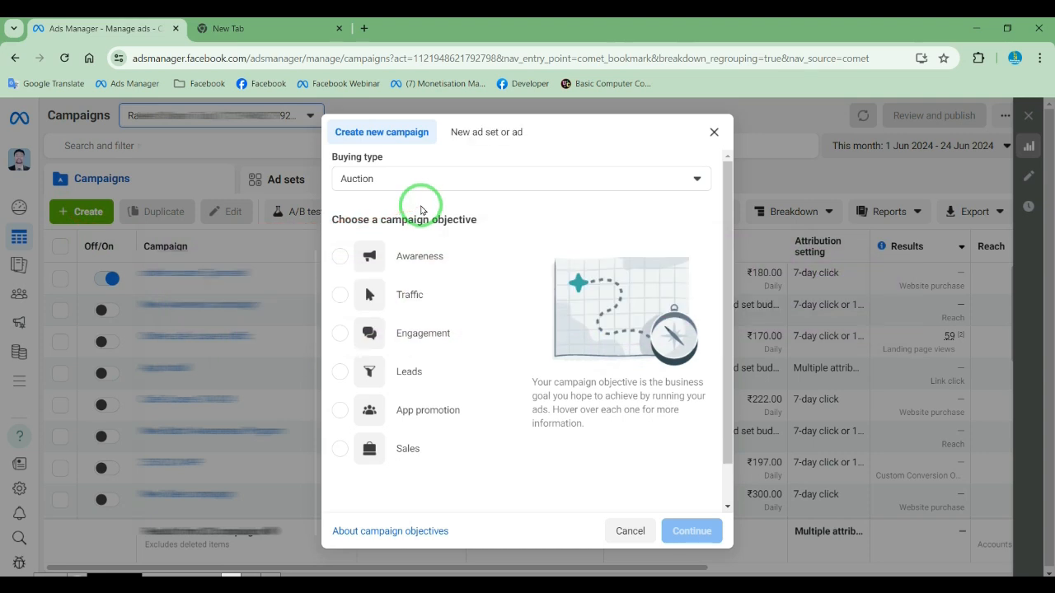
Examine the campaign objectives Awareness, Traffic, Engagement, Leads, App promotion and Sales, including what each one is good for.
key("ctrl+2")
mouse_move(327, 227)
left_mouse_down()
mouse_move(485, 287)
mouse_move(487, 278)
left_mouse_up()
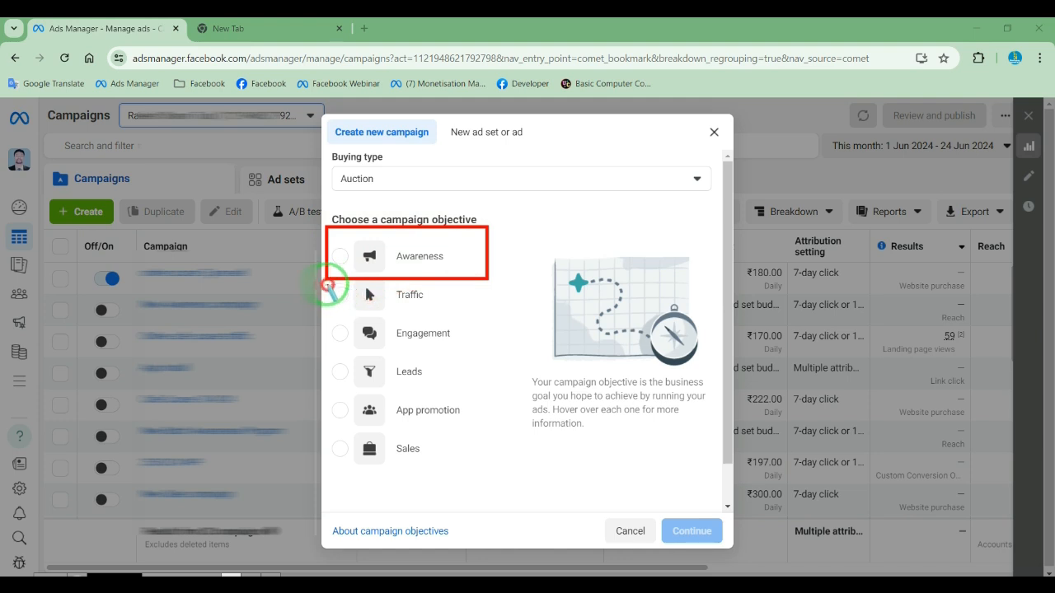
left_click_drag(328, 285, 449, 311)
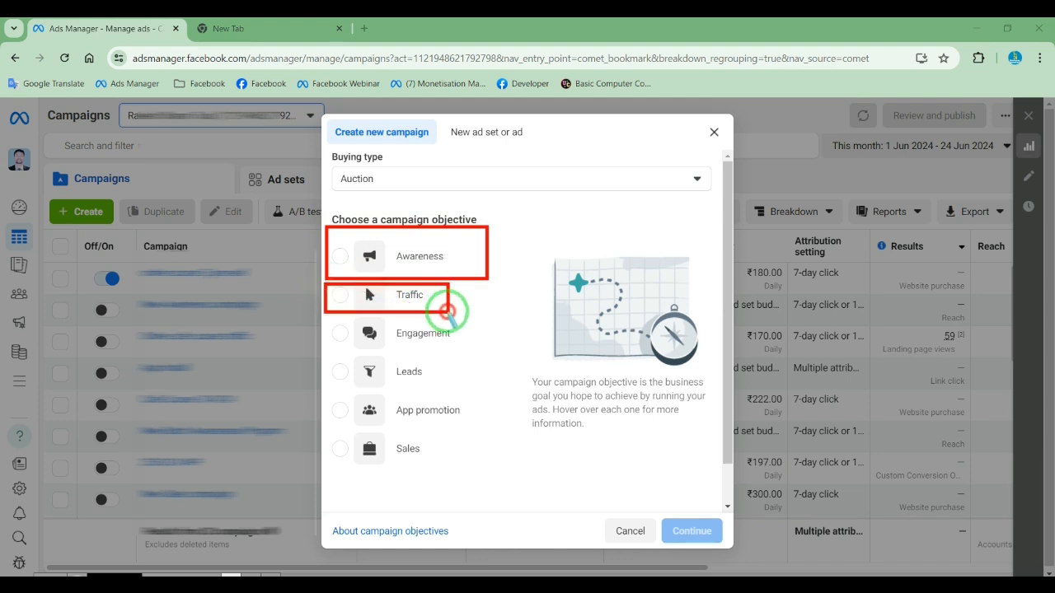
right_click(479, 281)
mouse_move(326, 232)
left_mouse_down()
mouse_move(374, 256)
mouse_move(459, 274)
left_mouse_up()
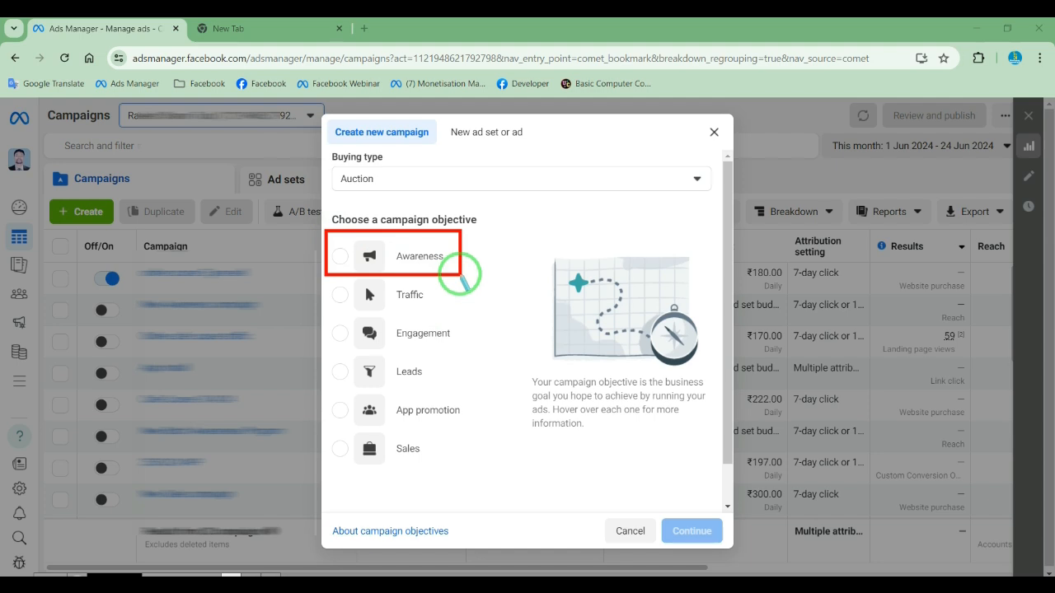
left_click_drag(328, 233, 456, 265)
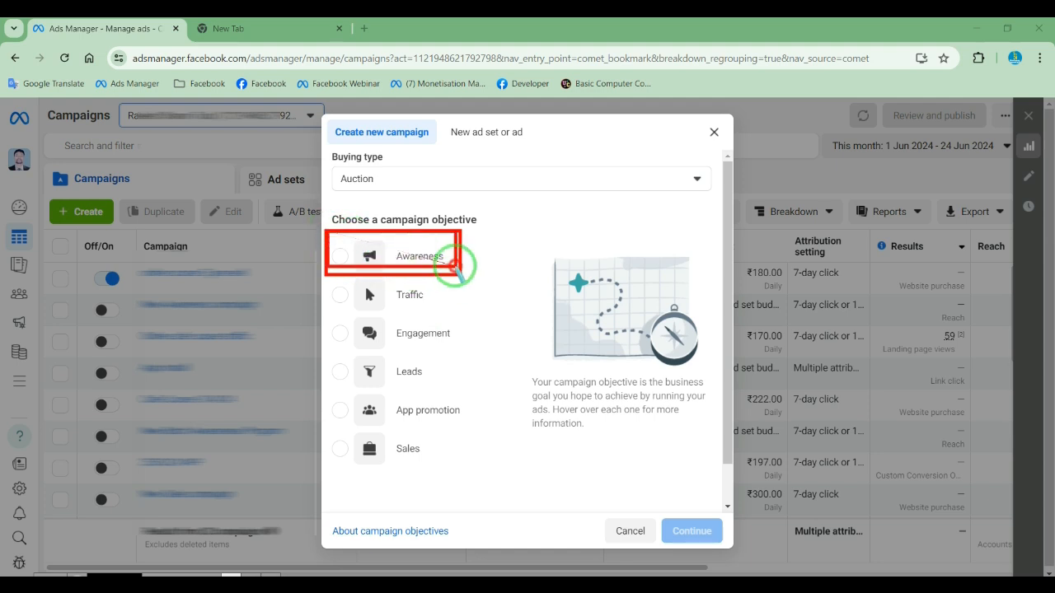
left_click_drag(322, 277, 429, 303)
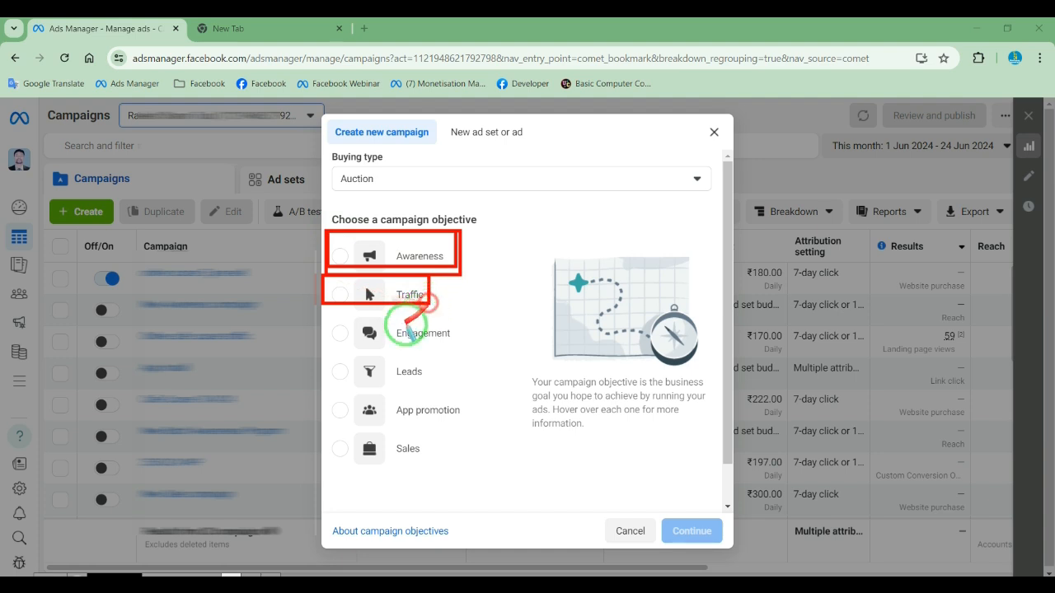
left_click_drag(324, 313, 475, 347)
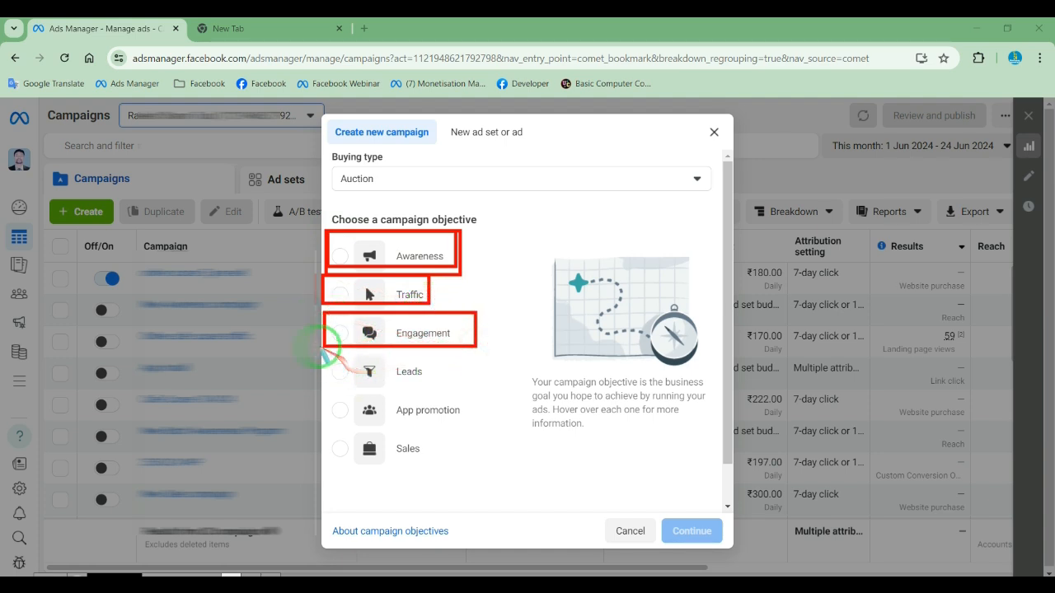
left_click_drag(321, 348, 457, 382)
left_click_drag(324, 391, 480, 426)
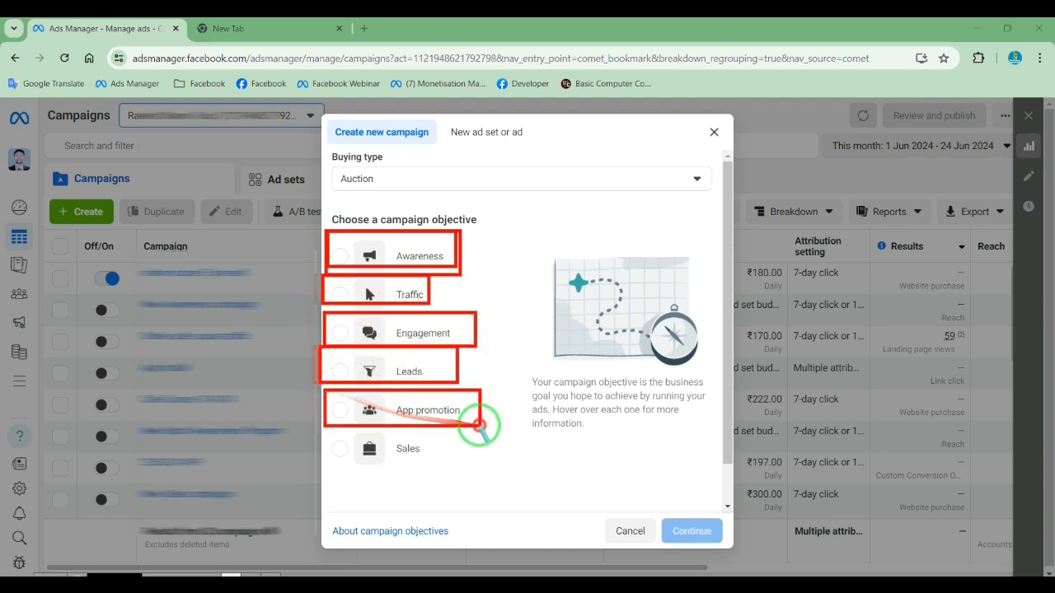
left_click_drag(324, 430, 435, 471)
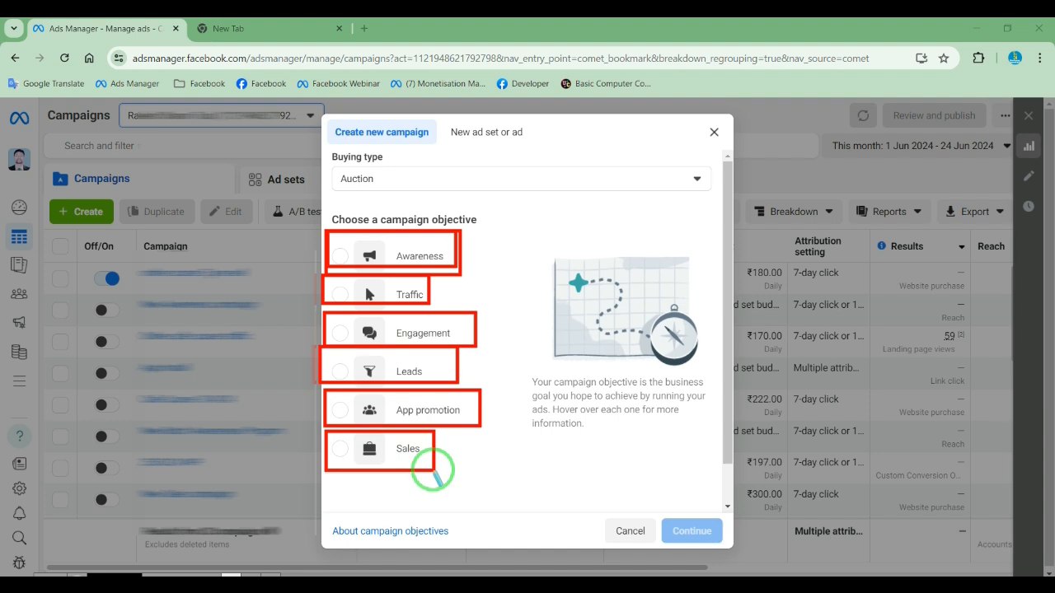
right_click(482, 464)
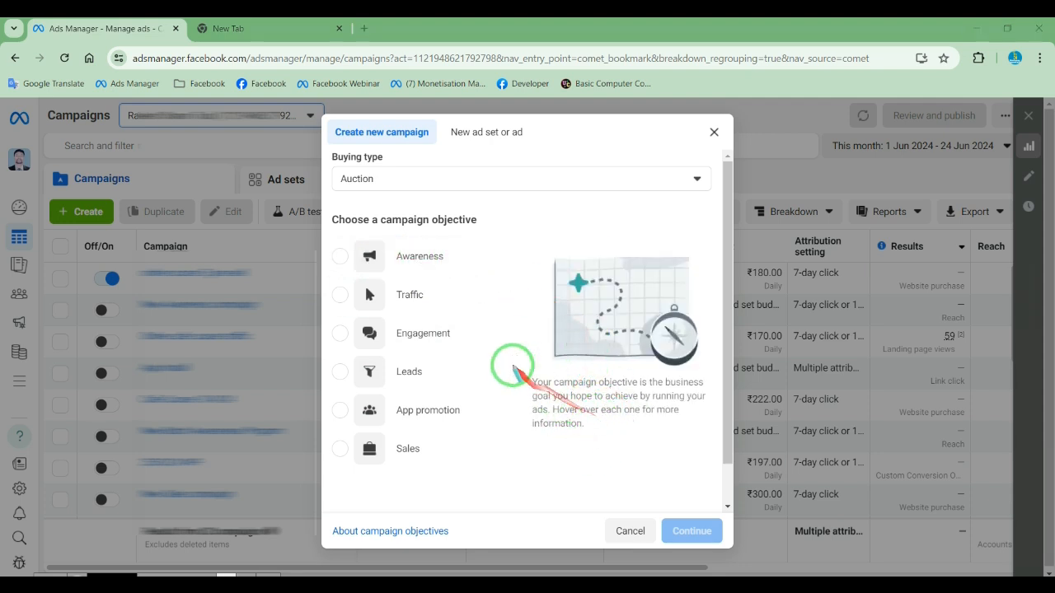
left_click_drag(513, 365, 682, 499)
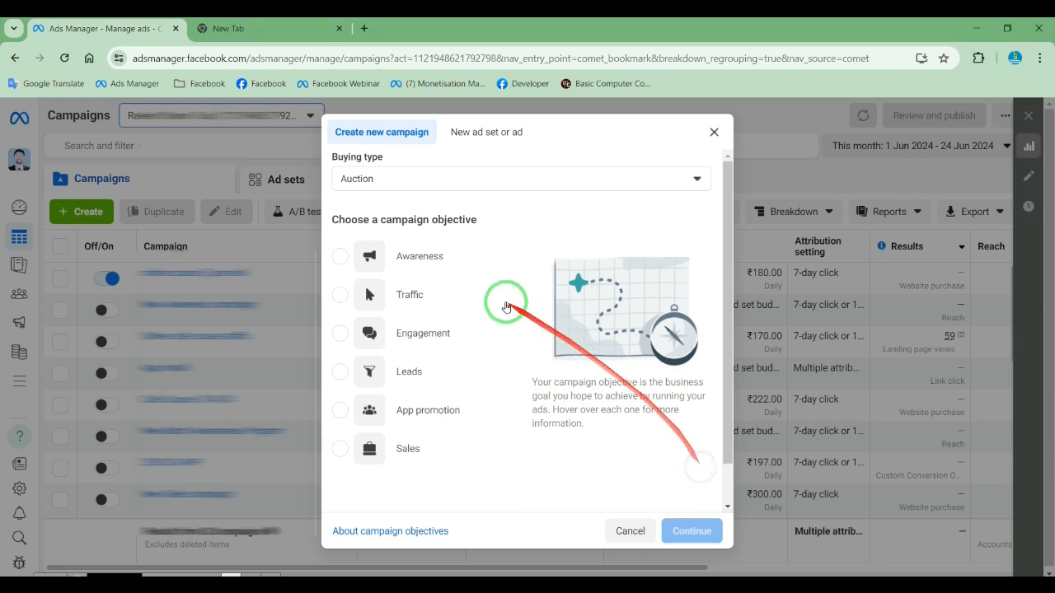
mouse_move(412, 256)
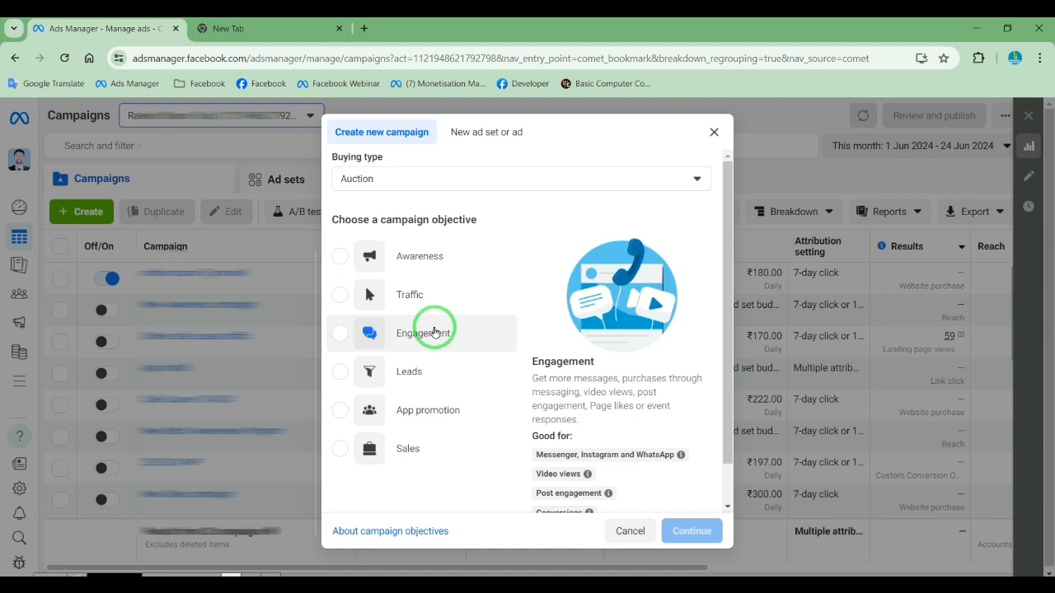
scroll(502, 286, "down", 1)
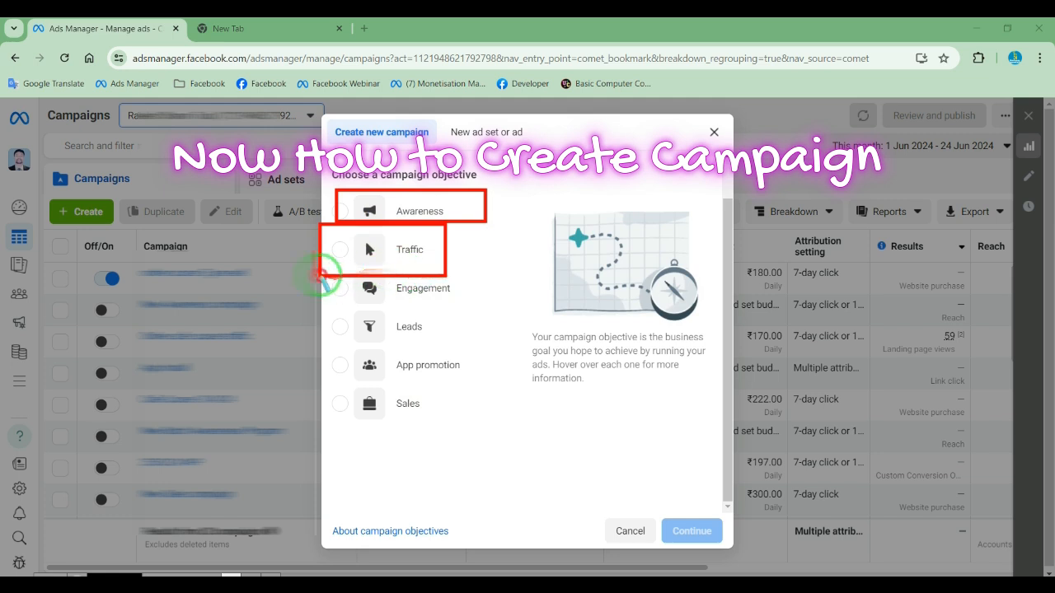
left_click_drag(320, 276, 462, 298)
left_click_drag(328, 303, 425, 337)
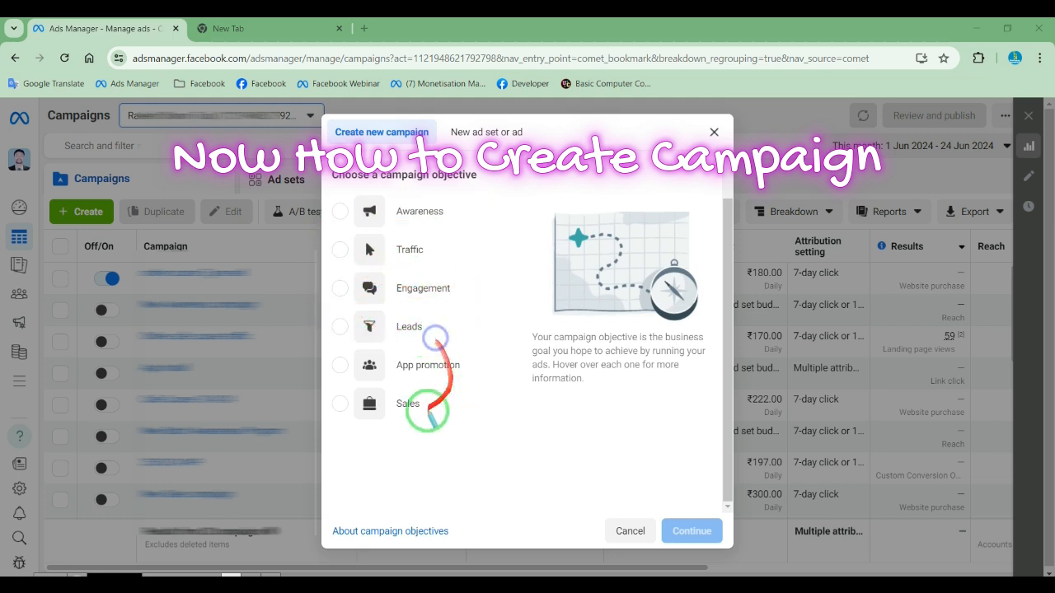
left_click_drag(326, 383, 437, 419)
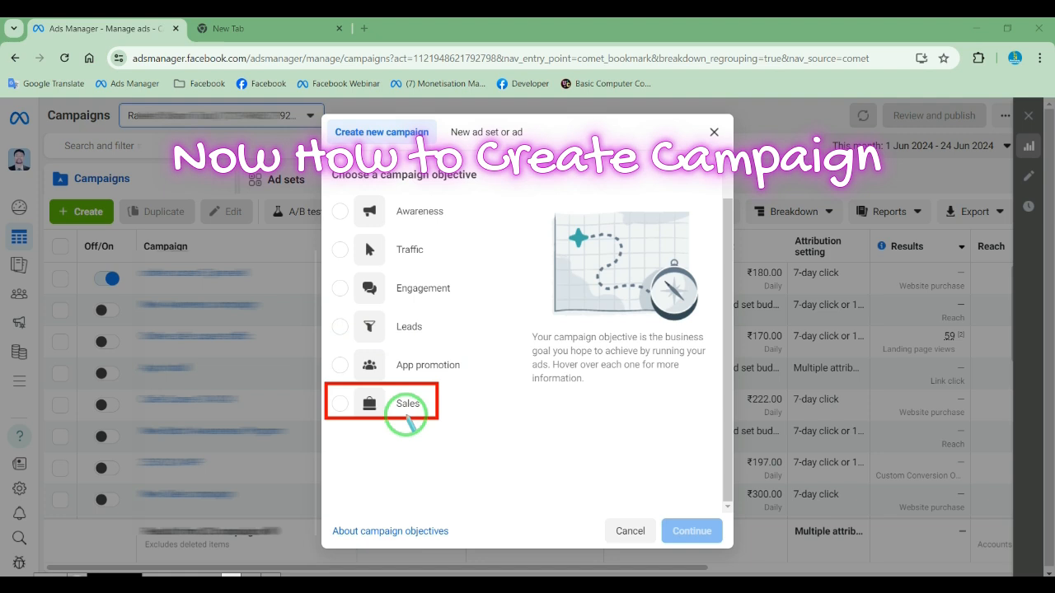
Choose Sales as the campaign objective and continue to the campaign setup selection.
mouse_move(405, 420)
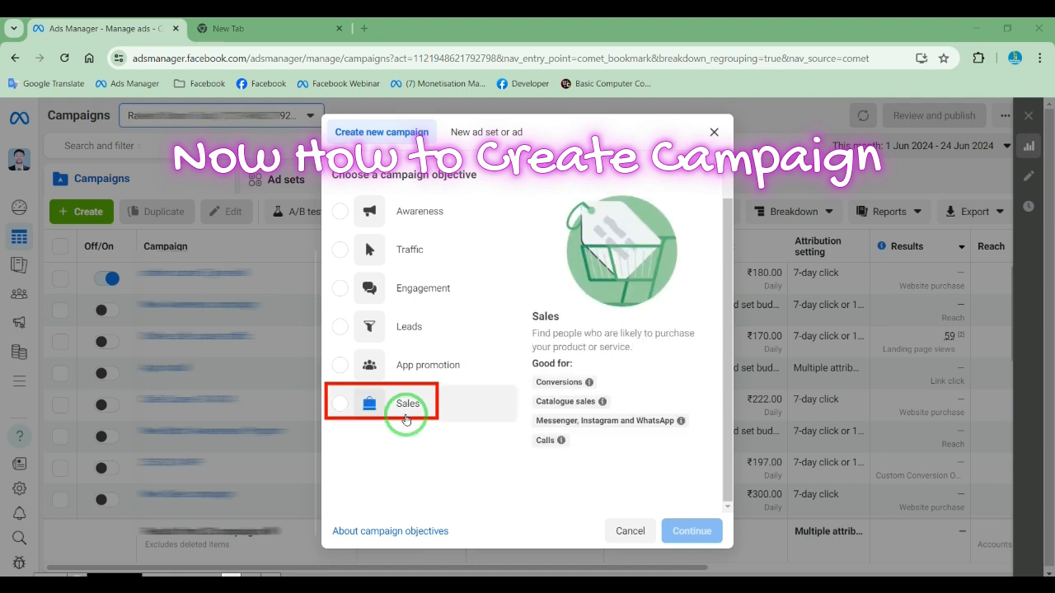
left_click(350, 405)
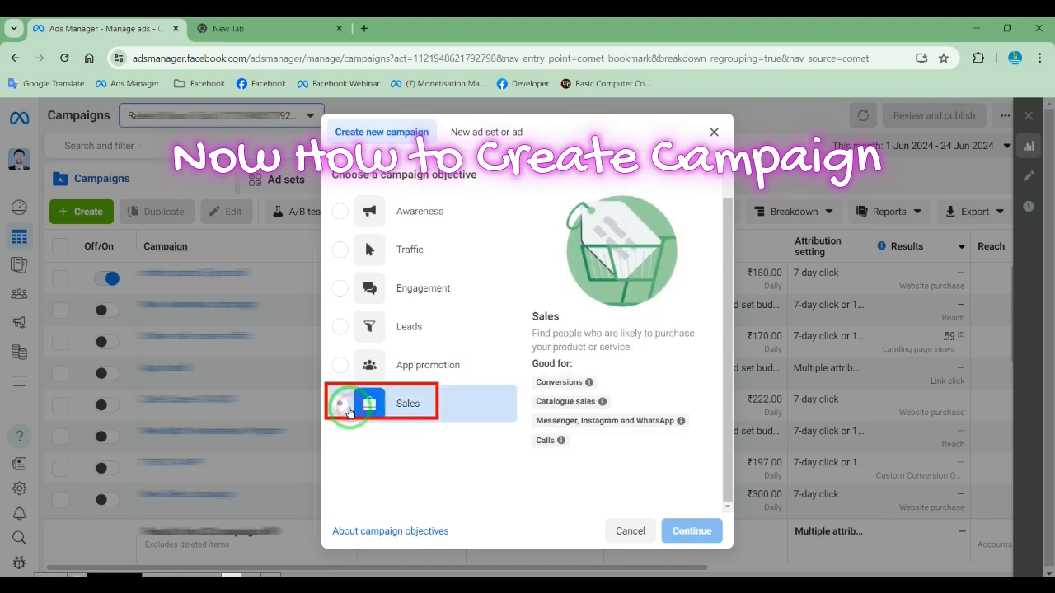
left_click(690, 529)
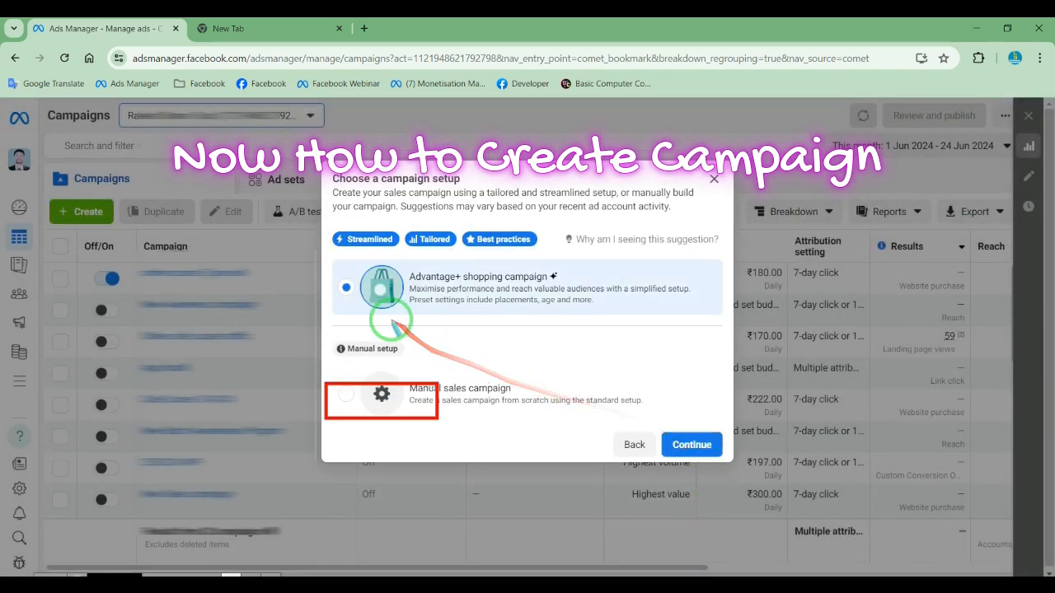
Compare the Advantage+ shopping campaign and Manual sales campaign setup options, including what each one is intended for.
mouse_move(334, 254)
left_mouse_down()
mouse_move(502, 318)
mouse_move(613, 313)
left_mouse_up()
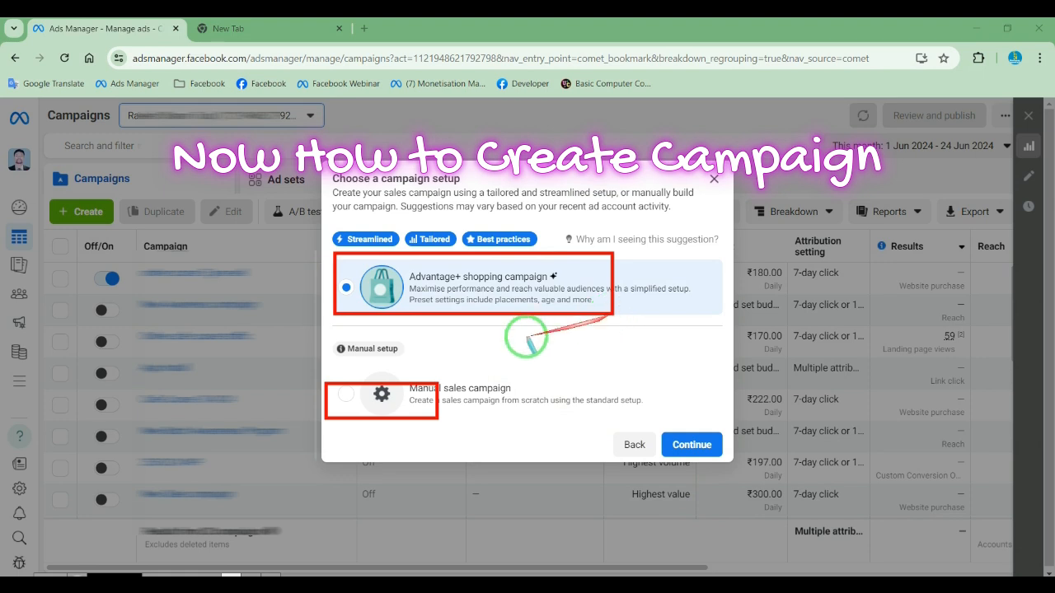
left_click_drag(347, 371, 572, 418)
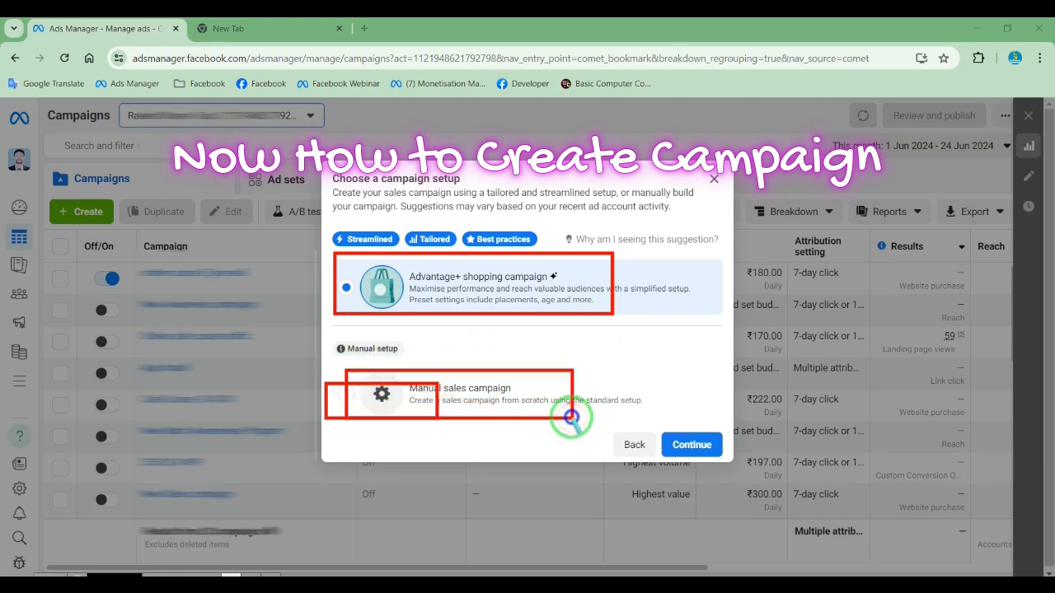
key("Escape")
left_click_drag(356, 263, 587, 317)
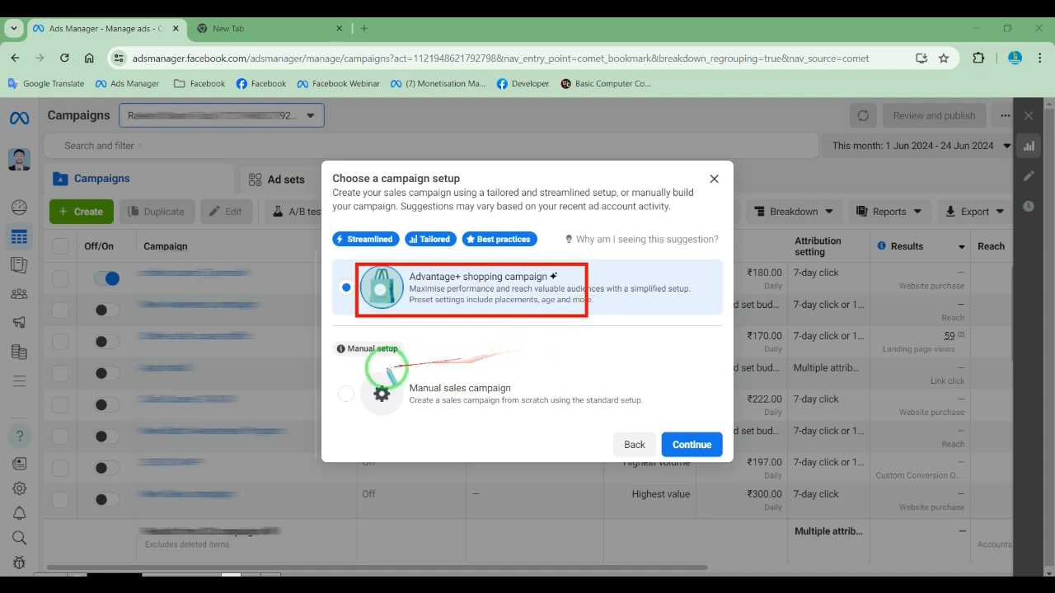
left_click_drag(340, 367, 592, 422)
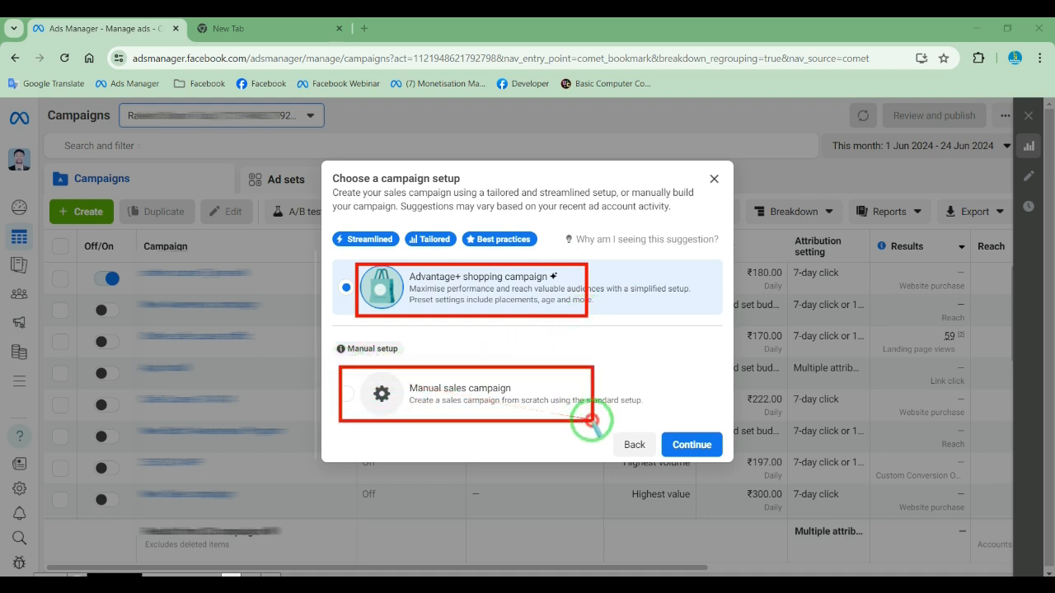
left_click_drag(527, 360, 462, 311)
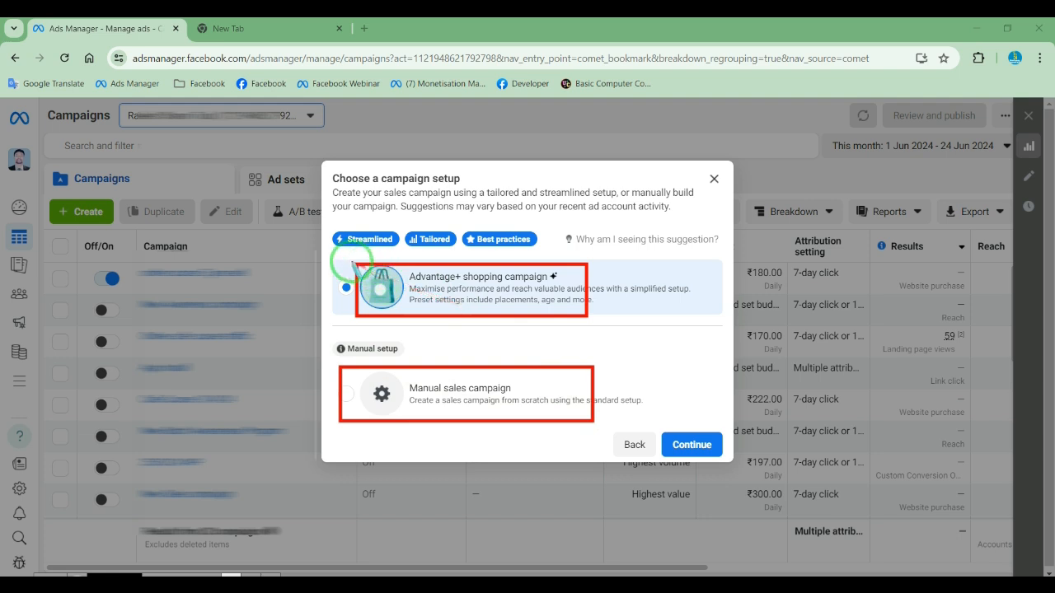
left_click_drag(353, 263, 594, 318)
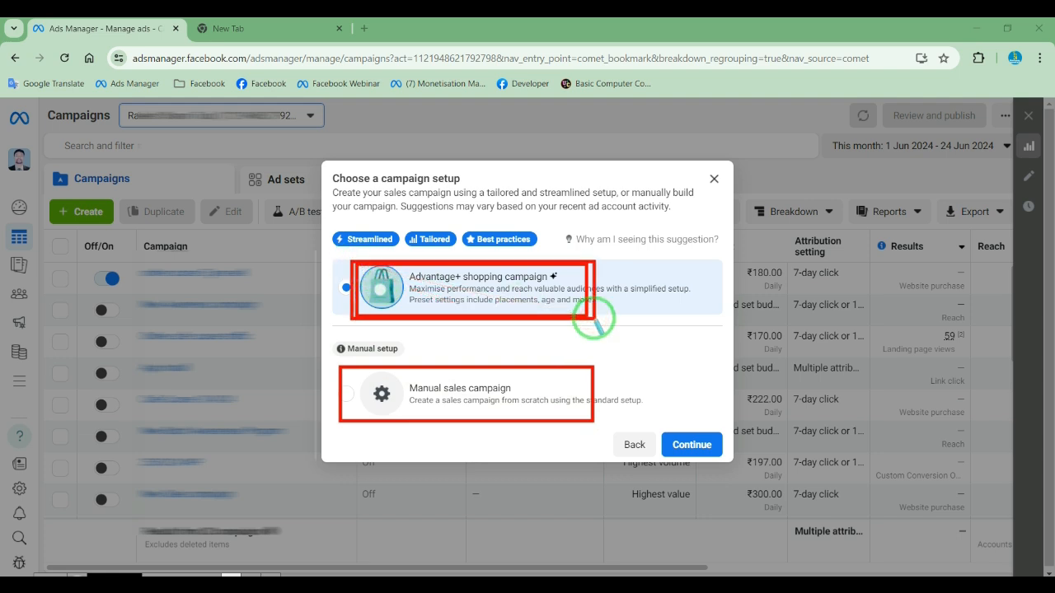
right_click(594, 319)
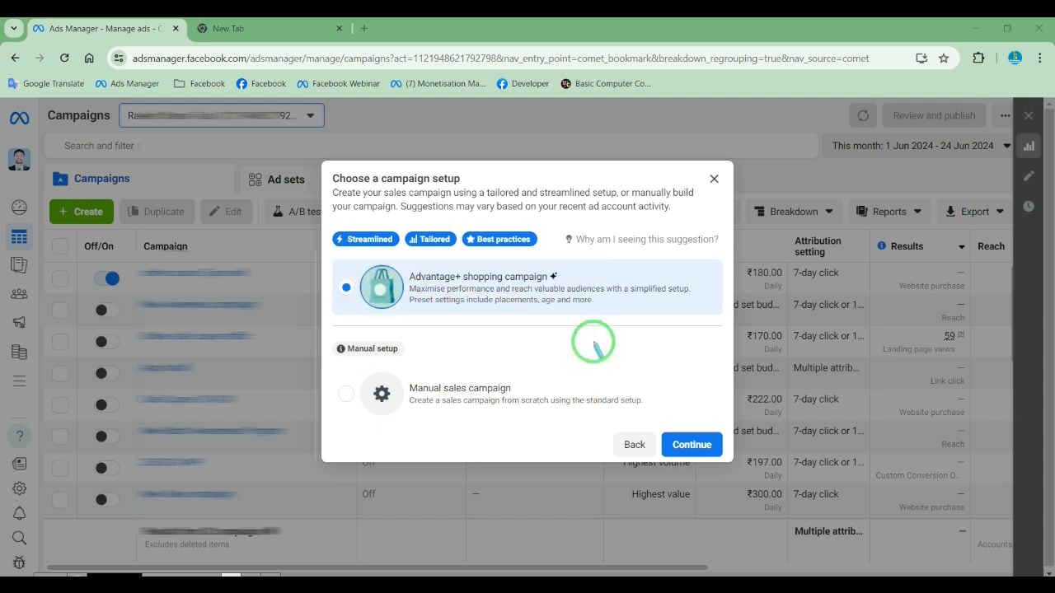
mouse_move(335, 358)
left_mouse_down()
mouse_move(525, 437)
mouse_move(569, 433)
left_mouse_up()
right_click(568, 430)
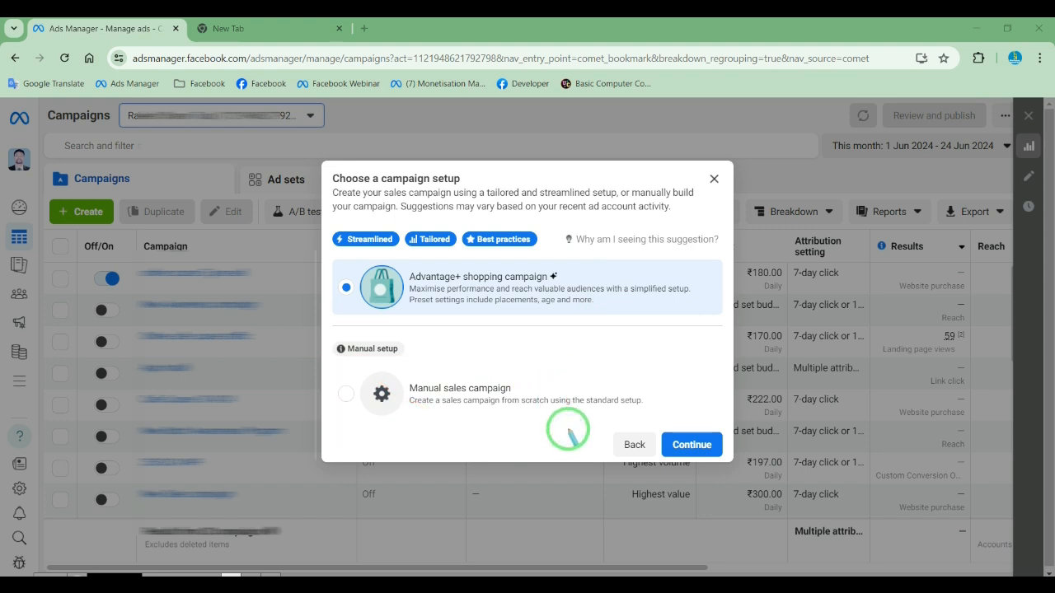
Choose Manual sales campaign as the setup and continue to the draft containing the campaign, ad set and ad levels.
left_click(347, 394)
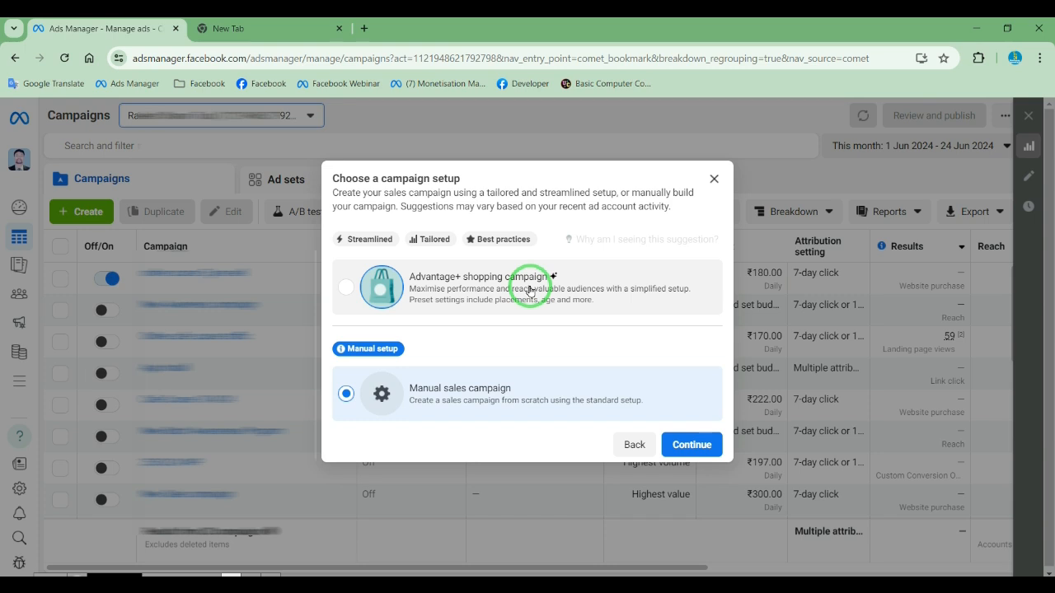
left_click(698, 450)
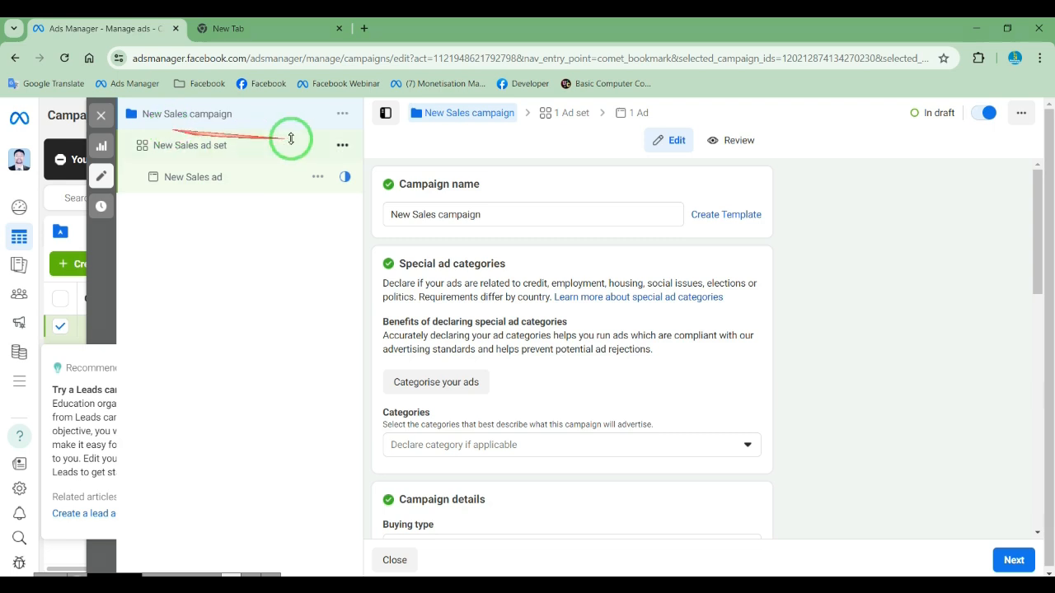
left_click_drag(141, 104, 245, 130)
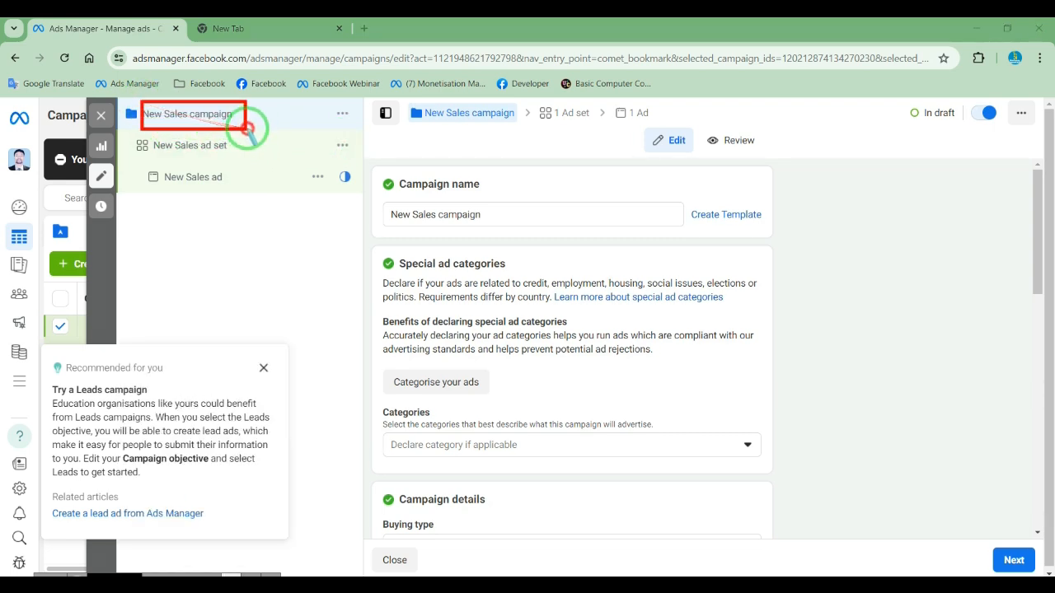
left_click_drag(172, 131, 248, 157)
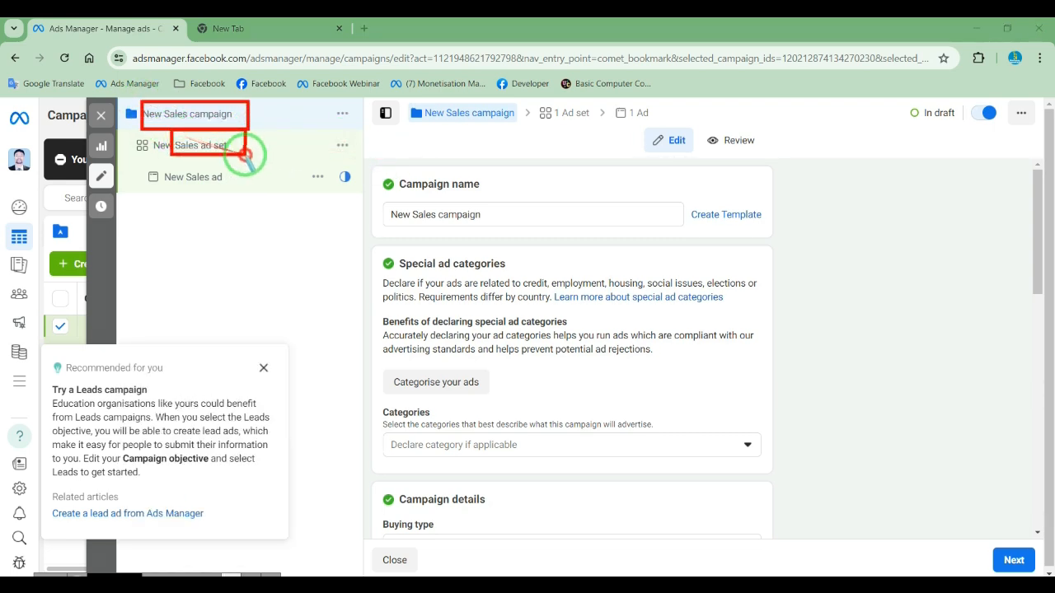
left_click_drag(185, 163, 234, 185)
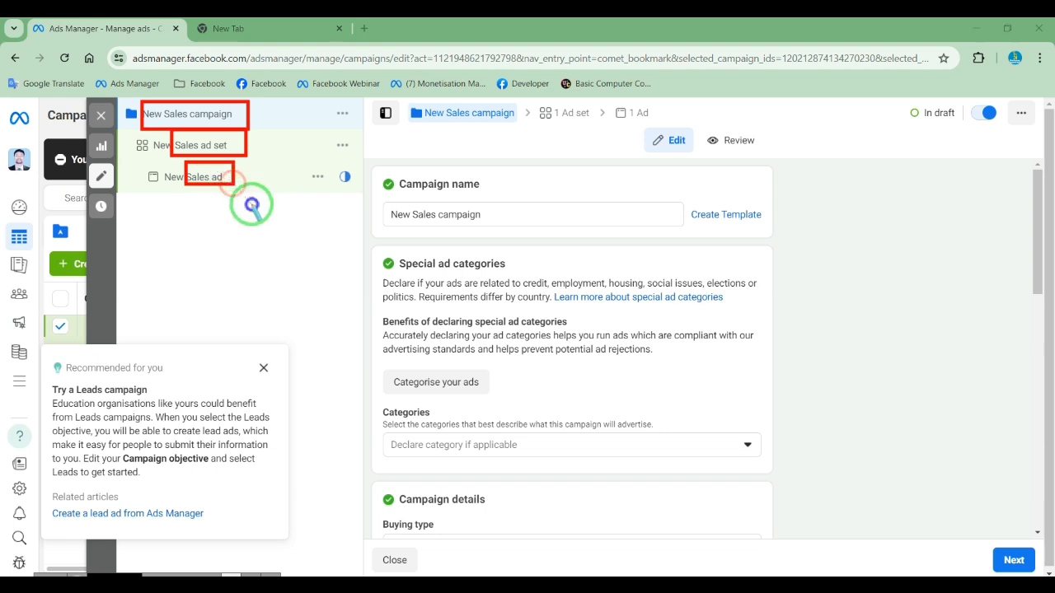
Rename the campaign as "Digital Product 24/06".
left_click_drag(370, 169, 549, 244)
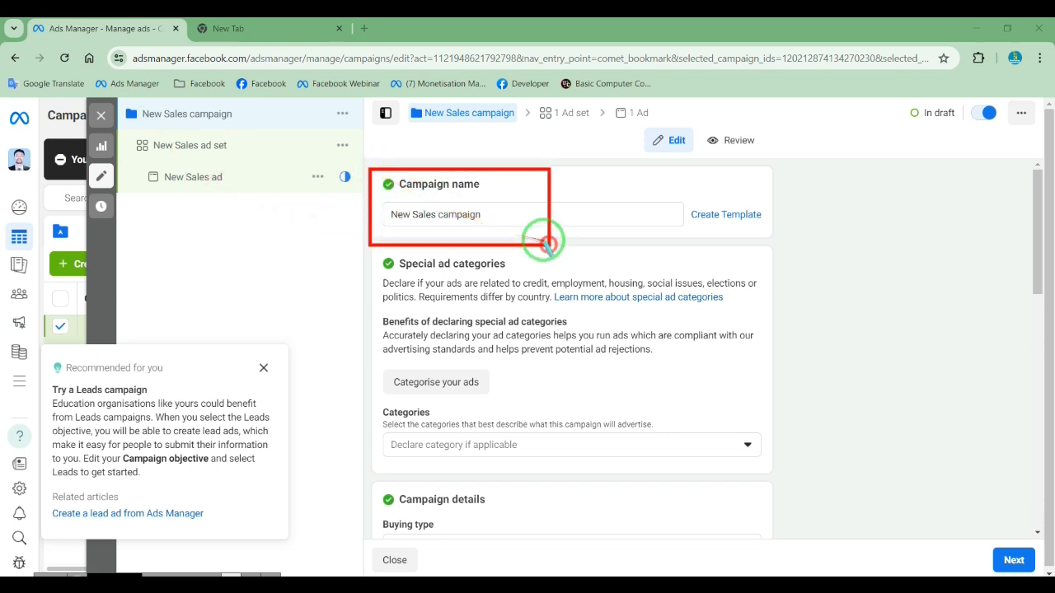
left_click(494, 222)
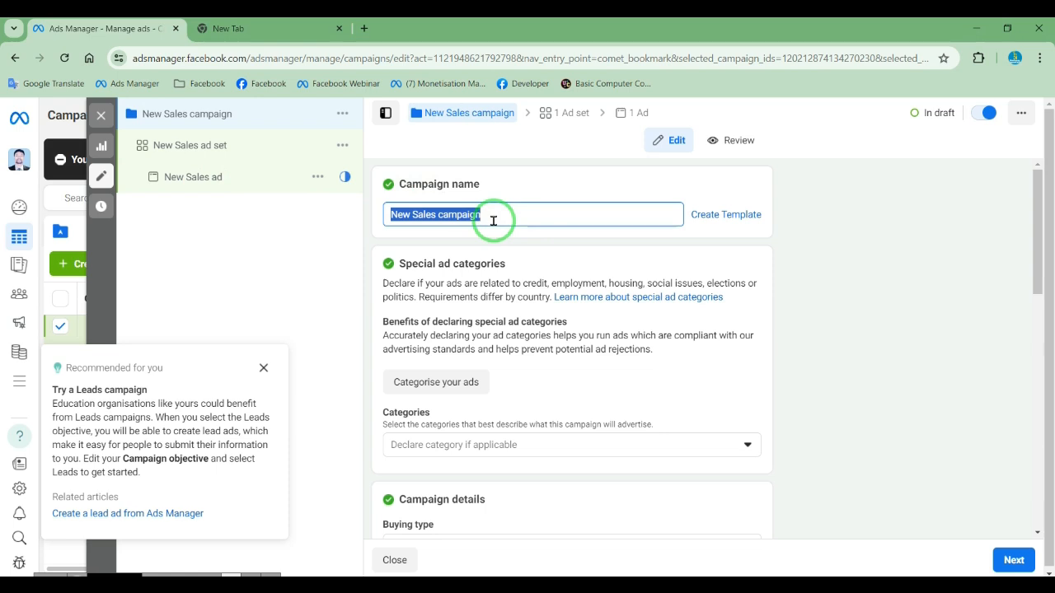
type("P")
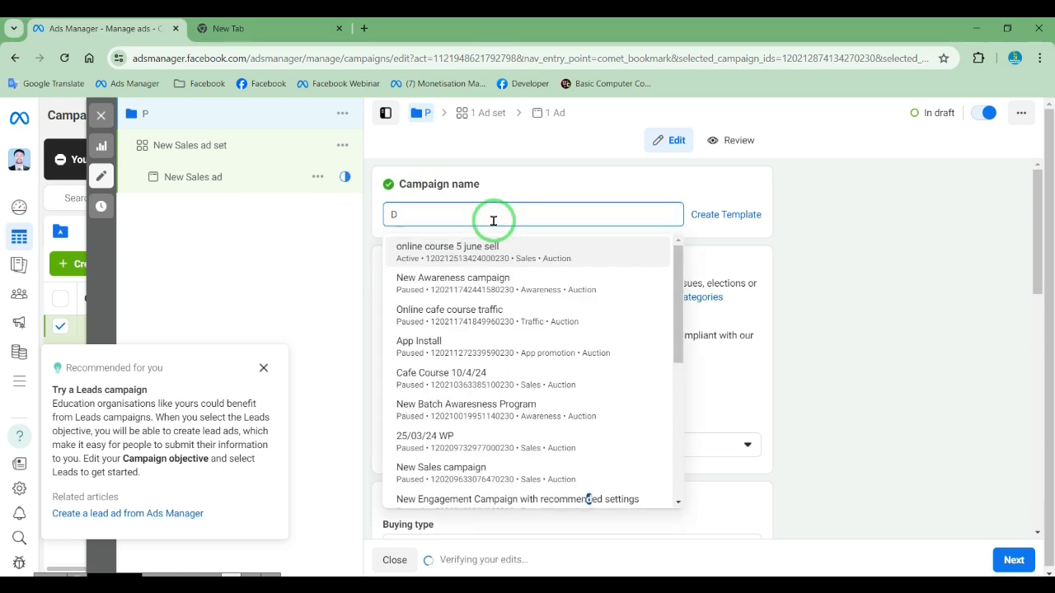
type("igital Product 24/06")
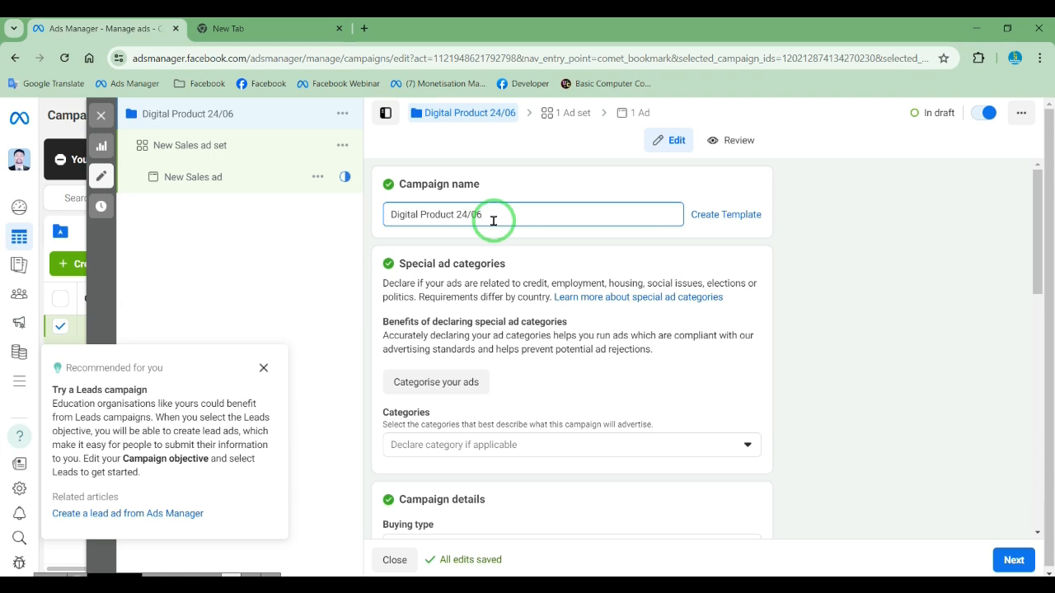
Review the campaign's special ad categories, buying type, objective, Advantage+ catalog ads, A/B test and Advantage campaign budget settings.
scroll(495, 304, "down", 2)
left_click_drag(499, 311, 548, 324)
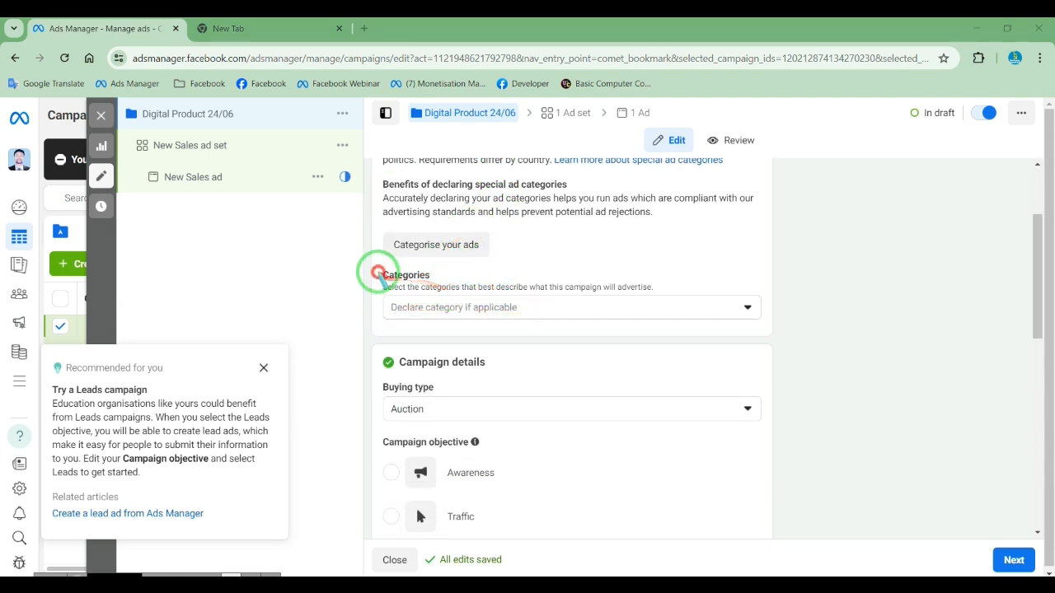
mouse_move(377, 272)
left_mouse_down()
mouse_move(758, 354)
mouse_move(807, 328)
mouse_move(698, 378)
left_mouse_up()
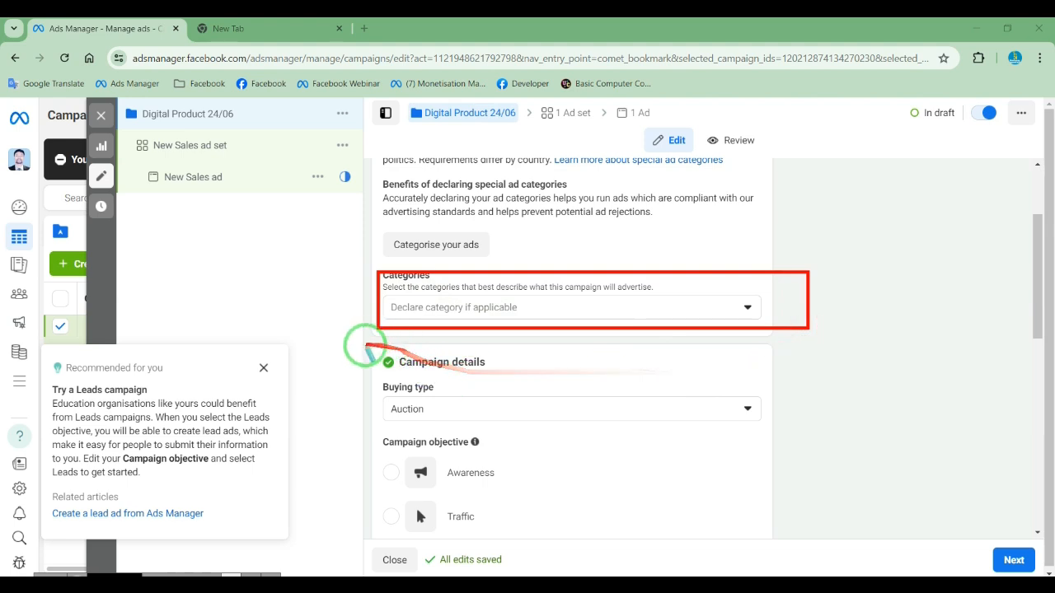
left_click_drag(356, 347, 784, 431)
scroll(817, 432, "down", 5)
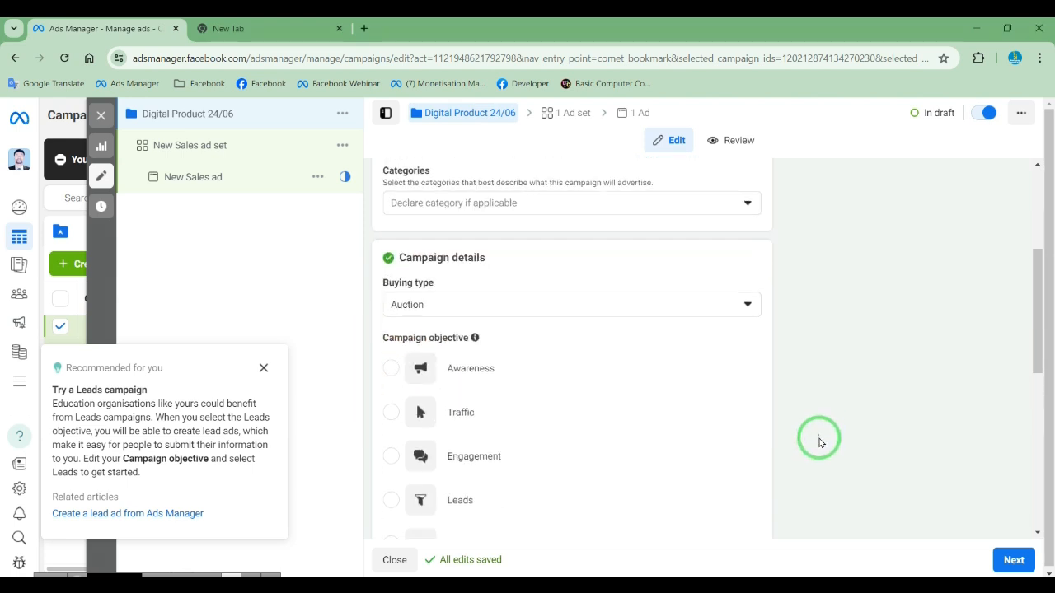
mouse_move(381, 158)
left_mouse_down()
mouse_move(514, 405)
mouse_move(616, 464)
left_mouse_up()
left_click_drag(383, 390, 515, 450)
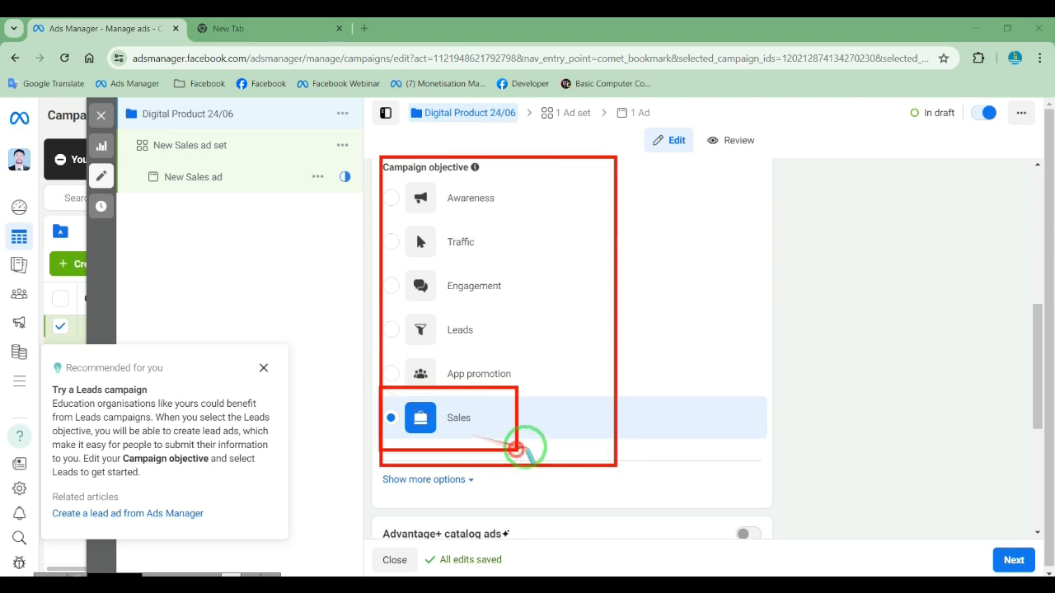
scroll(855, 406, "down", 1)
scroll(855, 406, "down", 4)
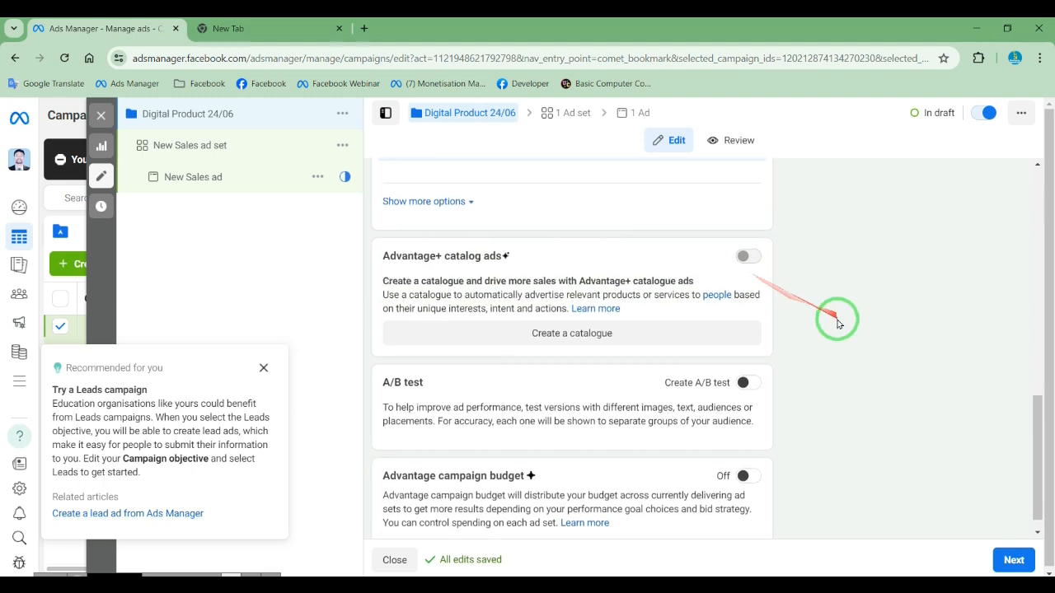
scroll(838, 324, "down", 1)
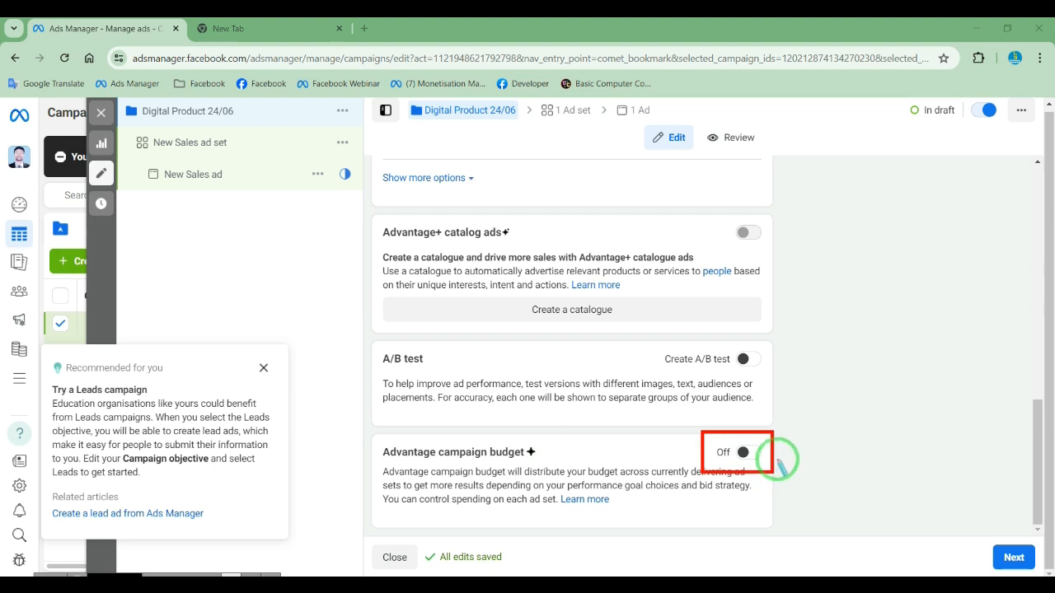
mouse_move(777, 458)
left_mouse_down()
mouse_move(746, 460)
mouse_move(819, 456)
left_mouse_up()
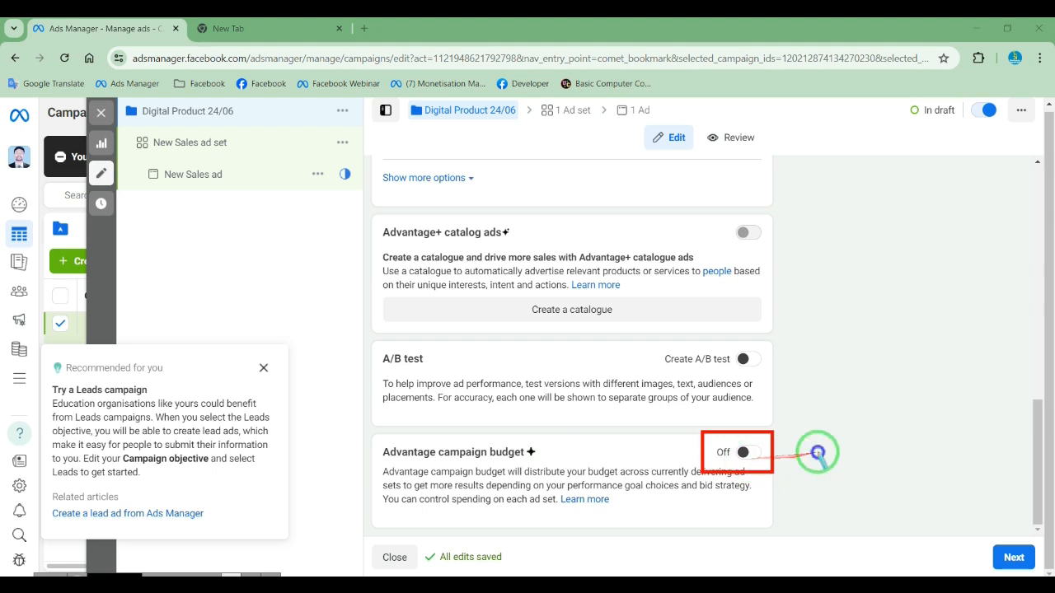
mouse_move(724, 457)
left_mouse_down()
mouse_move(787, 456)
mouse_move(937, 486)
left_mouse_up()
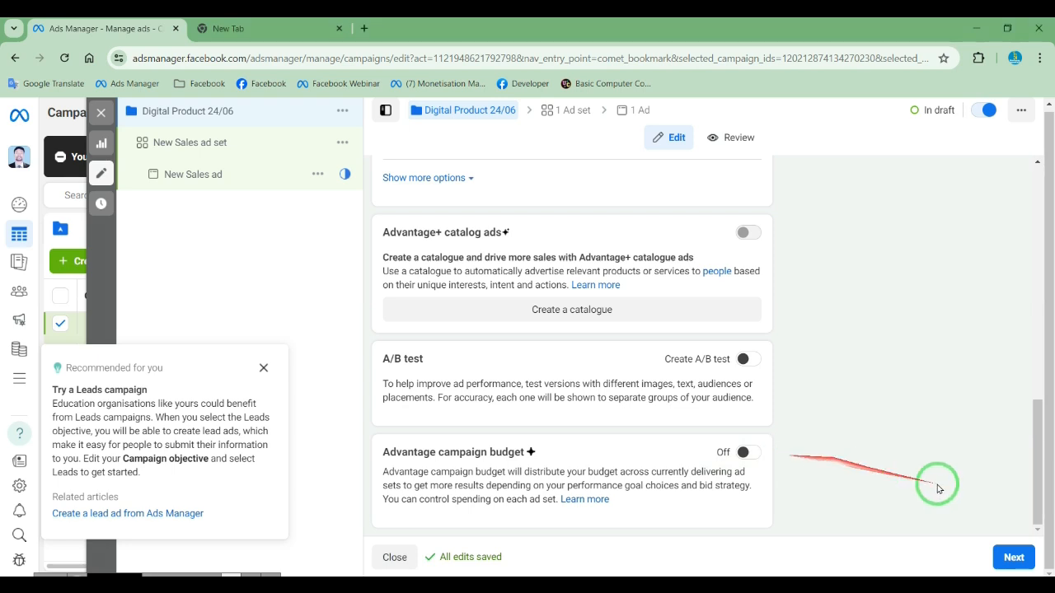
Keep the campaign-level settings as they are and continue to the sales ad set.
left_click(1014, 558)
left_click_drag(1014, 558, 977, 483)
mouse_move(1012, 558)
left_mouse_down()
mouse_move(954, 377)
mouse_move(208, 186)
left_mouse_up()
mouse_move(171, 125)
left_mouse_down()
mouse_move(214, 156)
mouse_move(241, 159)
left_mouse_up()
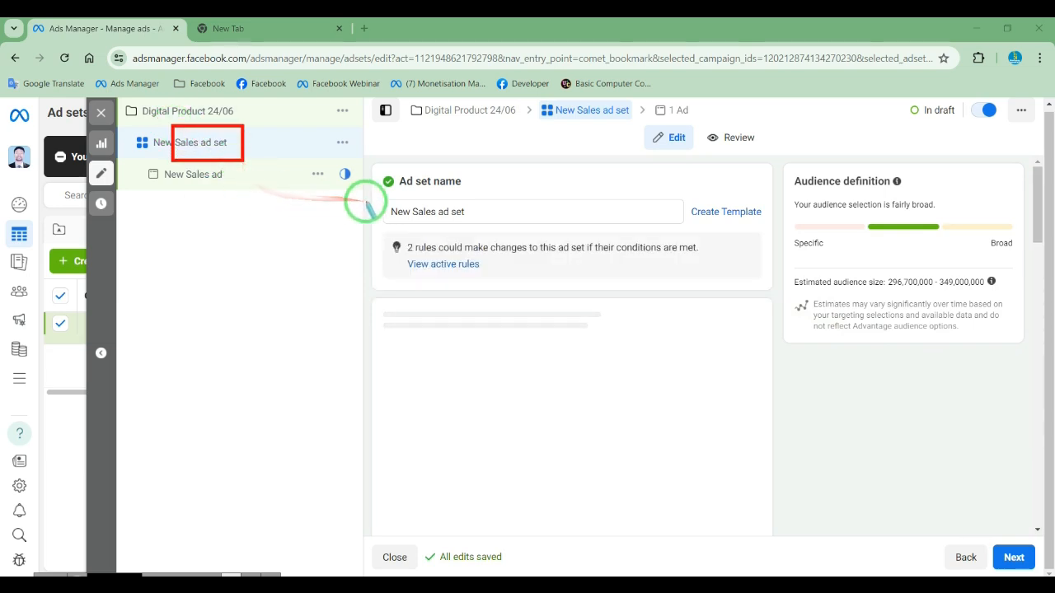
key("Escape")
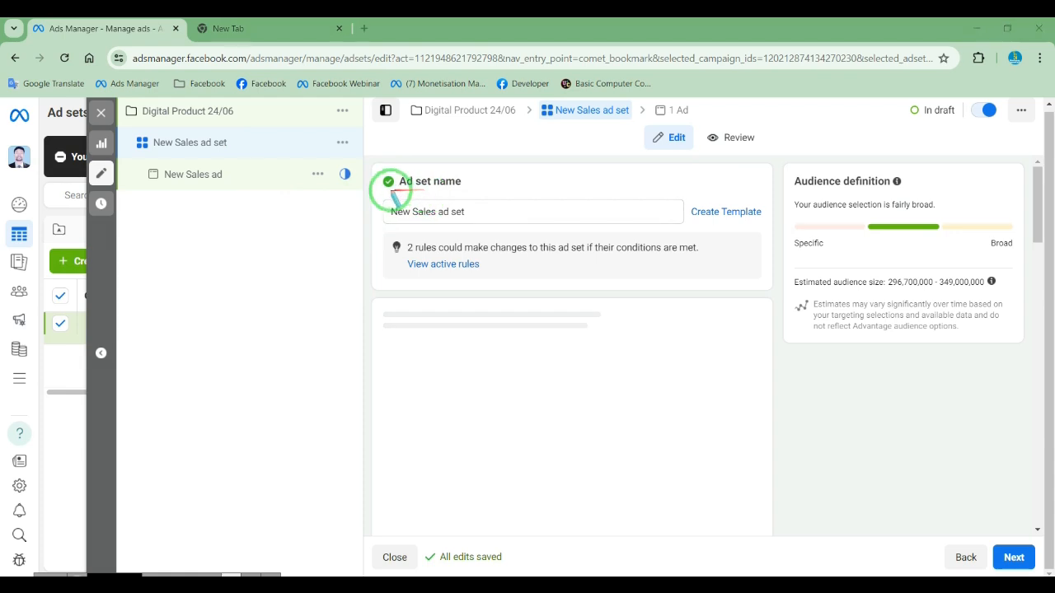
Reload the ad set editing page to load the settings missing below the ad set name.
left_click_drag(373, 187, 544, 232)
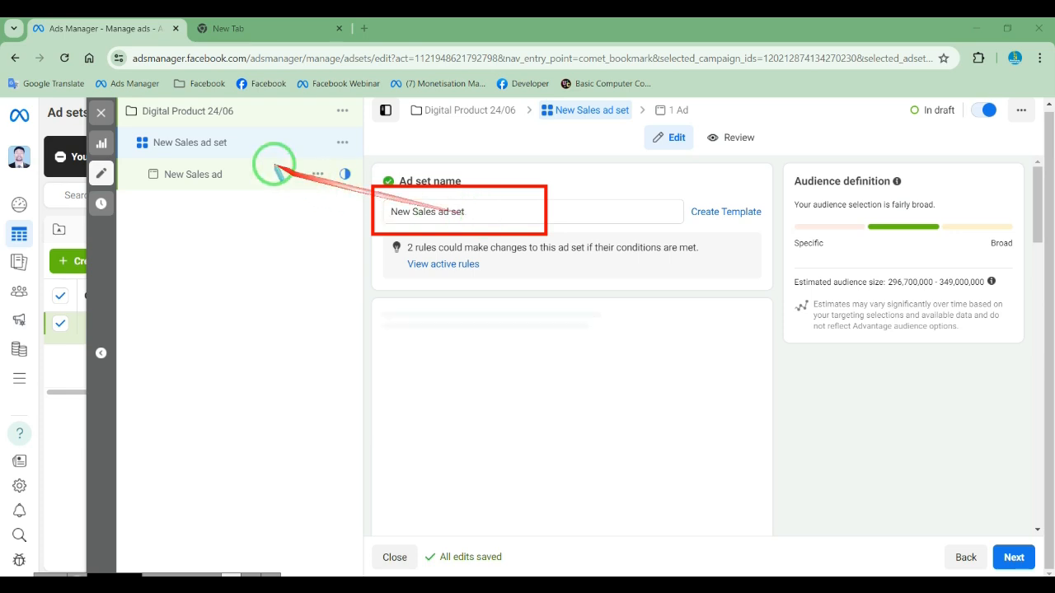
left_click_drag(230, 150, 237, 188)
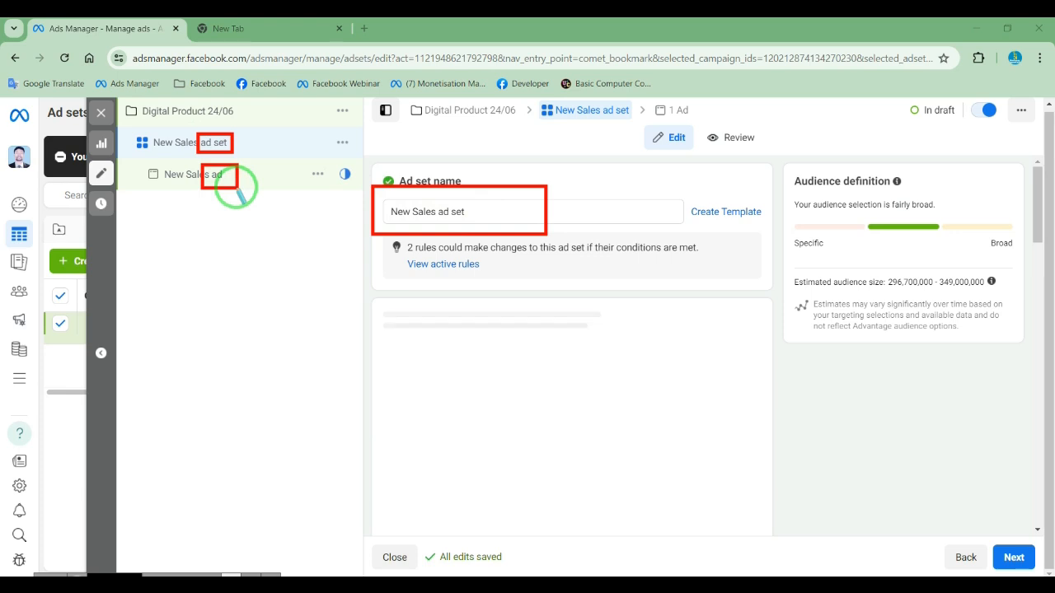
left_click_drag(182, 100, 233, 124)
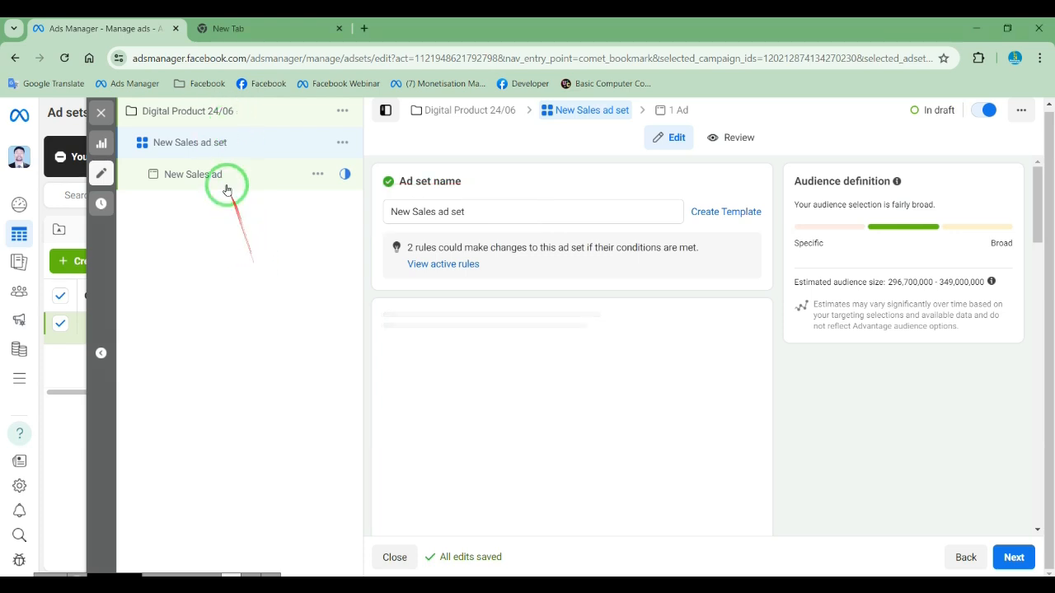
left_click_drag(224, 176, 162, 99)
left_click(64, 57)
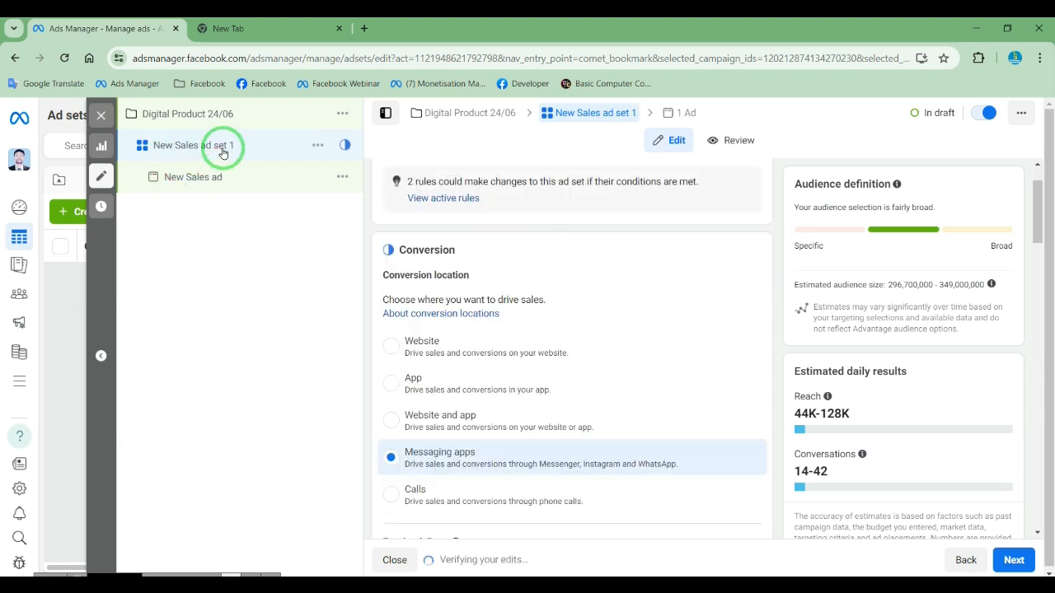
Review the ad set's conversion location options: Website, App, Website and app, Messaging apps and Calls.
scroll(610, 296, "down", 3)
scroll(610, 296, "up", 1)
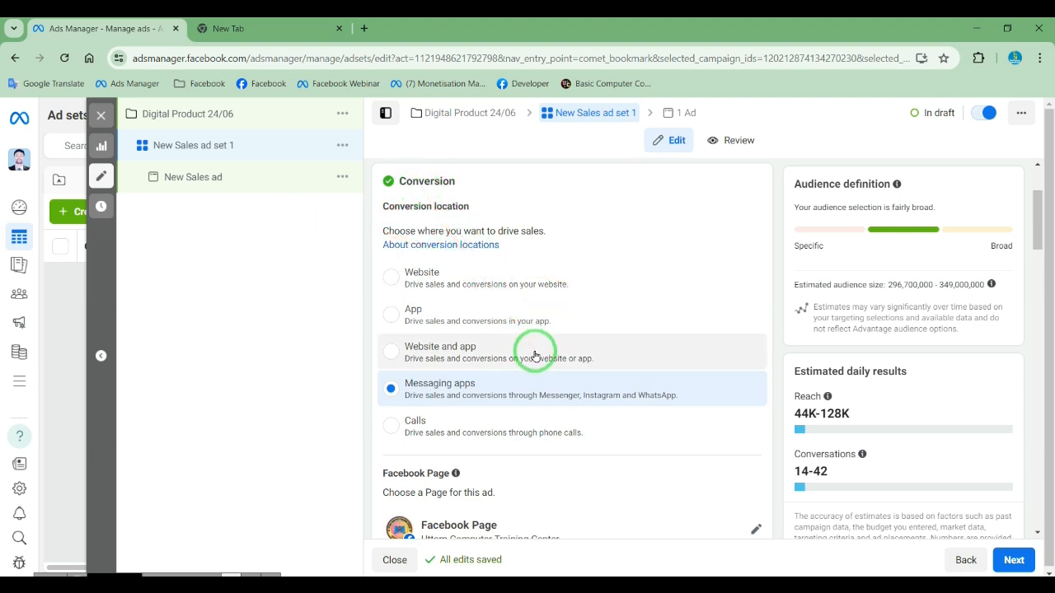
key("ctrl+2")
left_click_drag(375, 261, 497, 301)
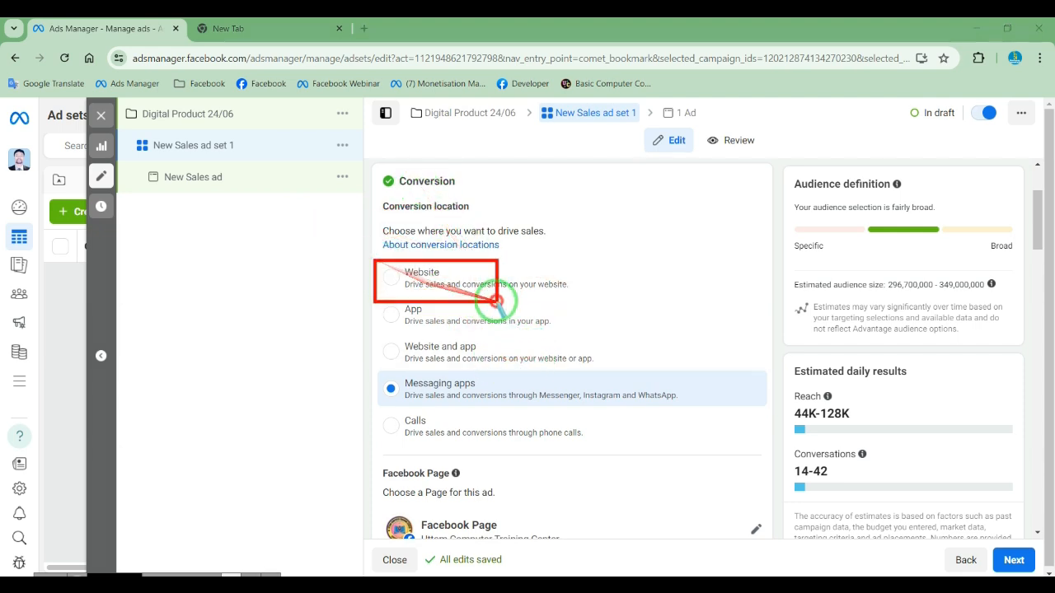
left_click_drag(376, 298, 466, 329)
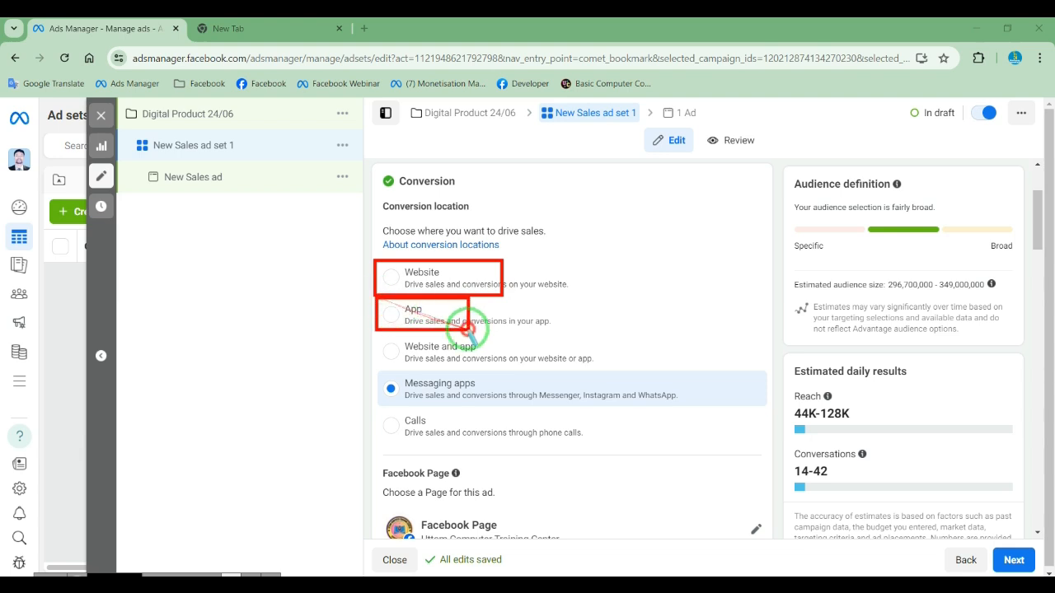
left_click_drag(379, 336, 495, 365)
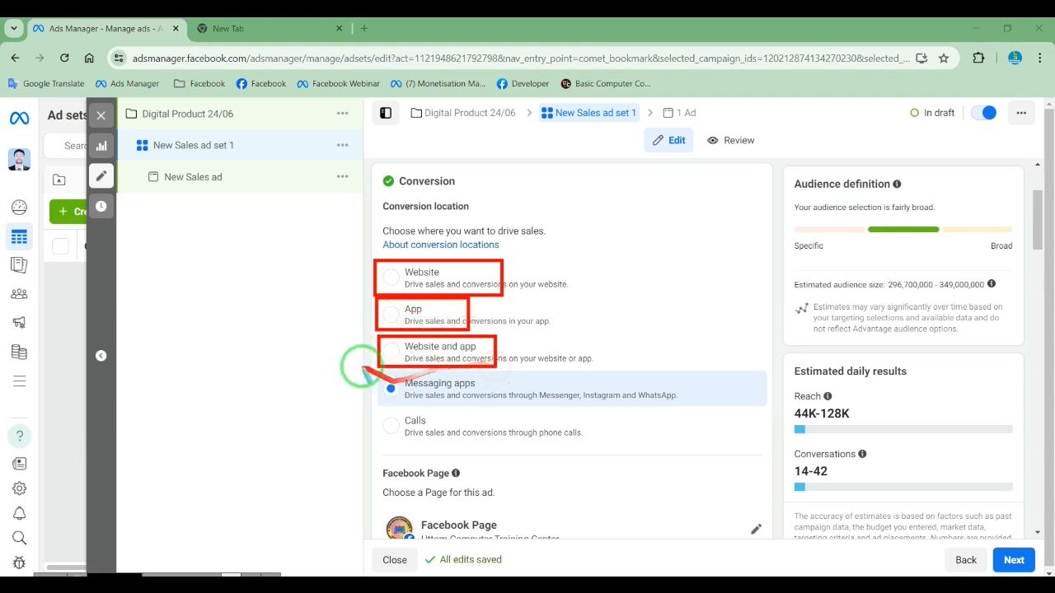
mouse_move(369, 366)
left_mouse_down()
mouse_move(504, 419)
mouse_move(508, 408)
left_mouse_up()
mouse_move(354, 399)
left_mouse_down()
mouse_move(384, 402)
mouse_move(464, 446)
left_mouse_up()
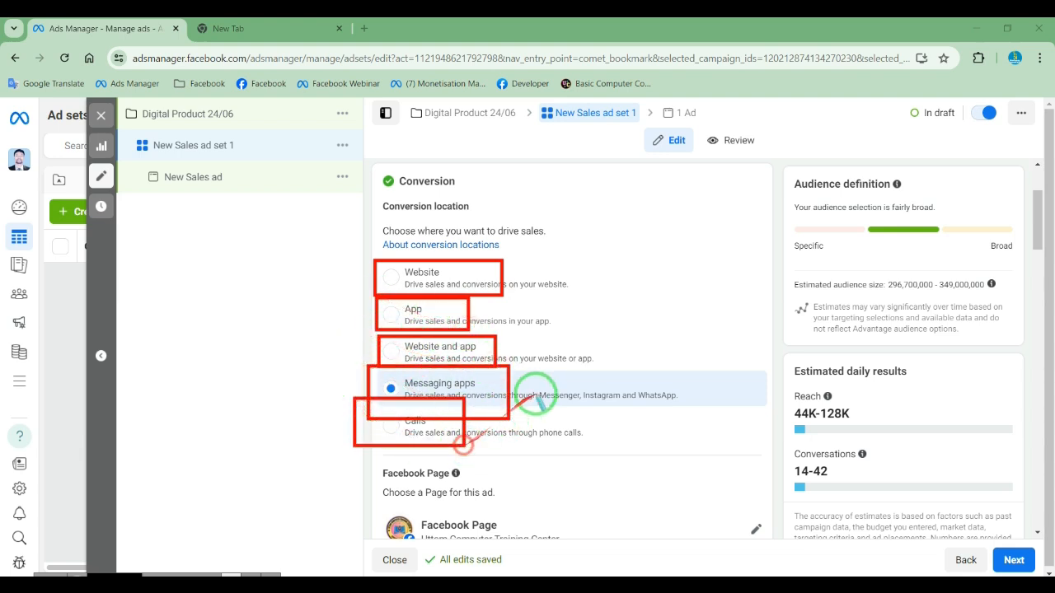
key("Escape")
Keep Messaging apps as the conversion location and examine its Messenger, Instagram and WhatsApp destinations.
left_click(390, 387)
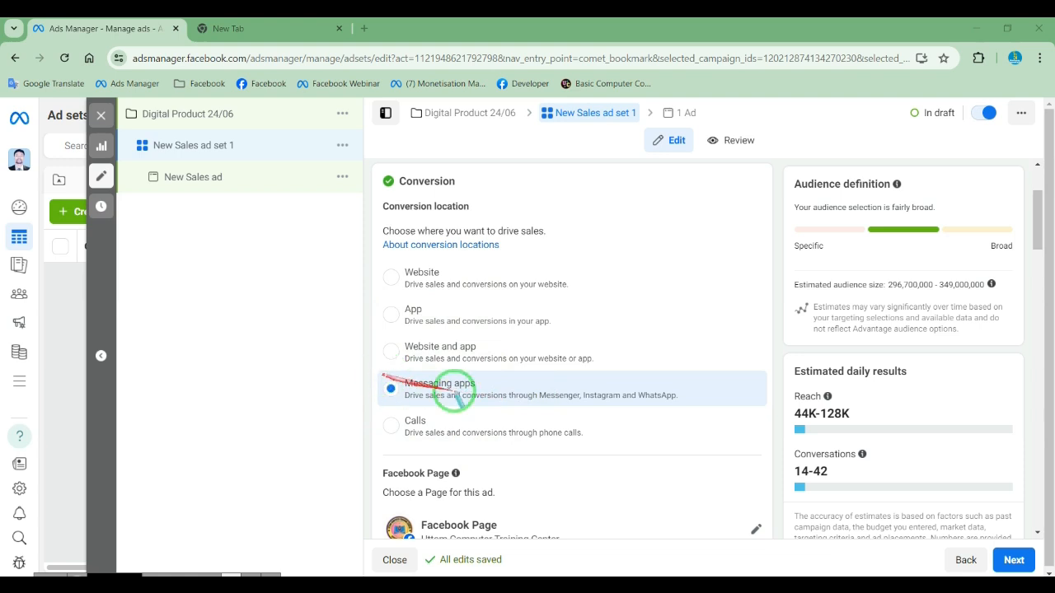
left_click_drag(611, 409, 686, 407)
left_click_drag(509, 371, 587, 410)
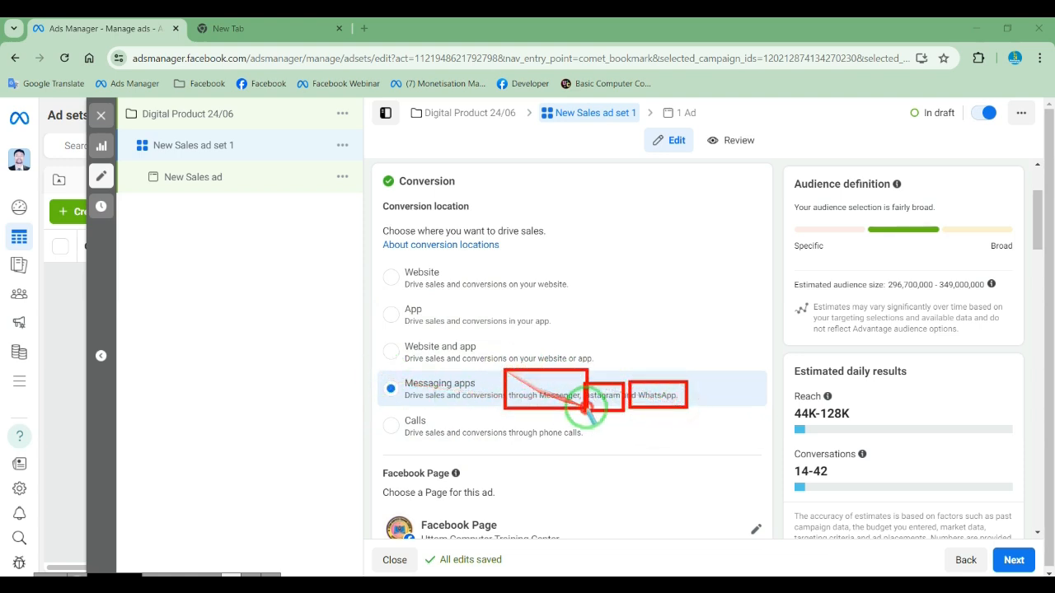
right_click(667, 369)
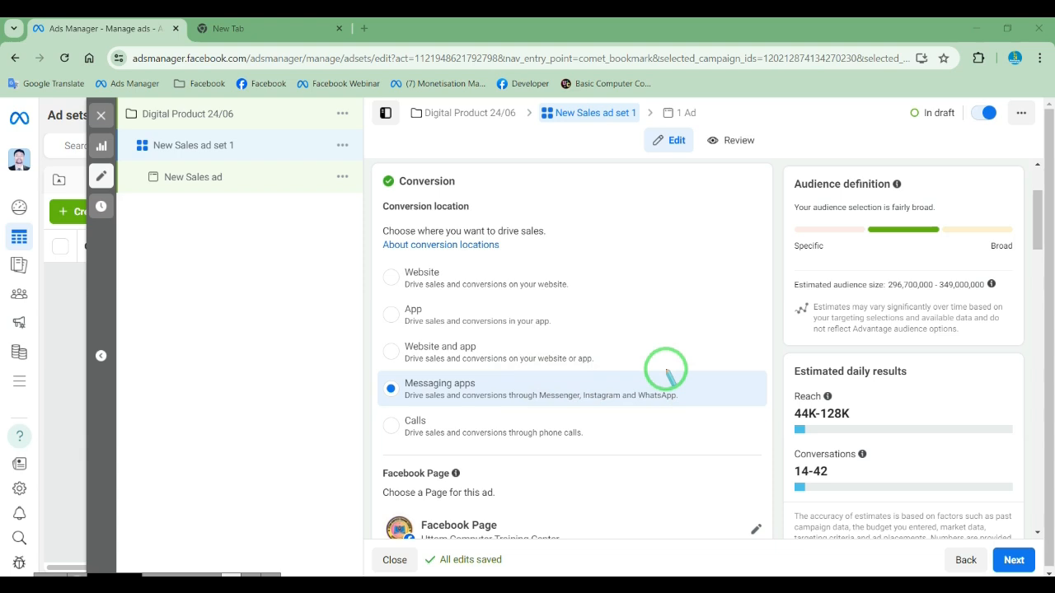
left_click_drag(615, 368, 692, 418)
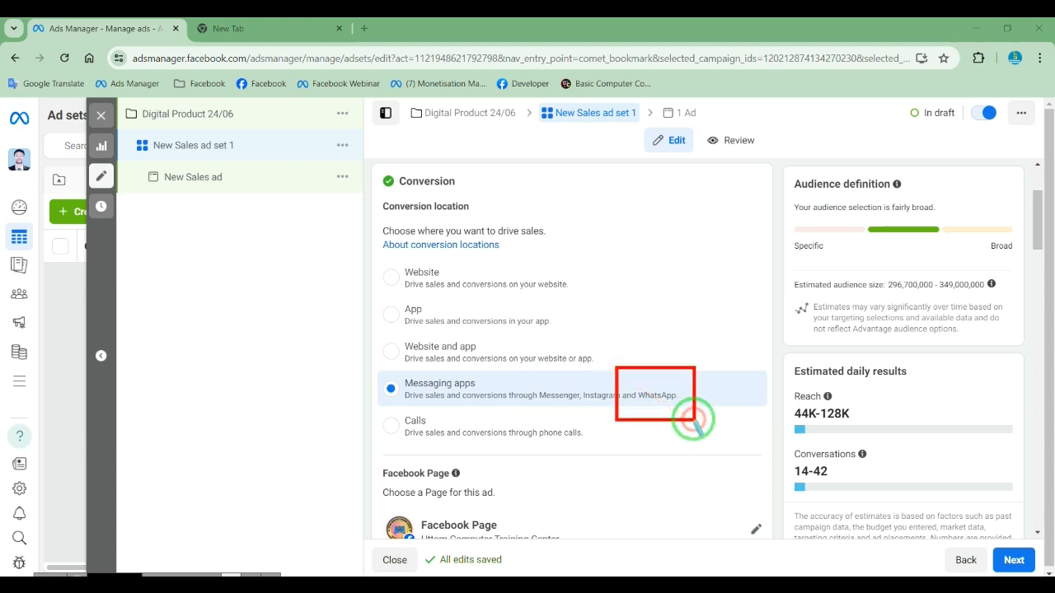
right_click(685, 417)
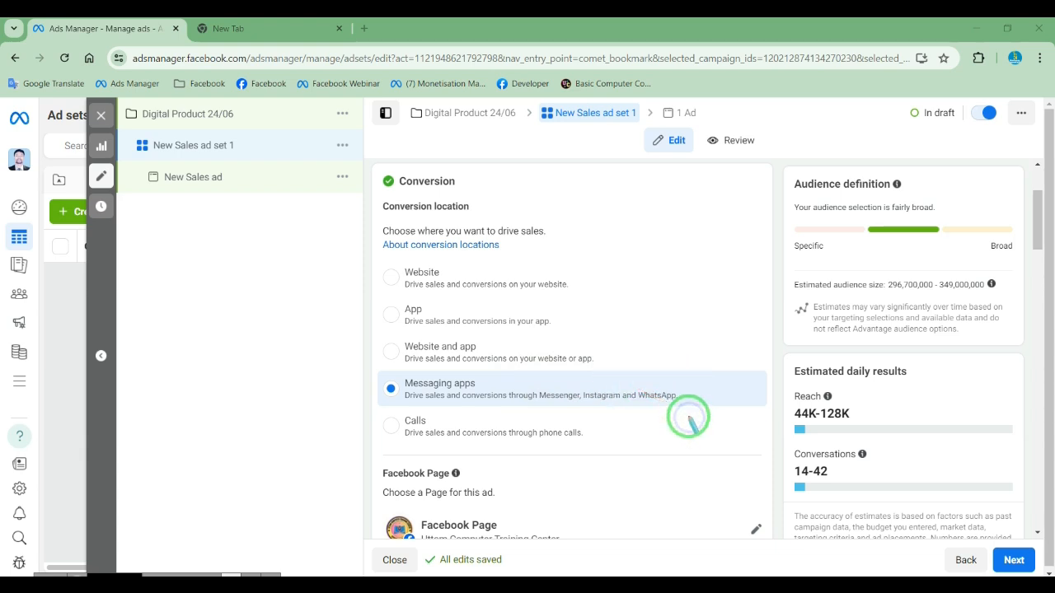
Examine the estimated daily reach and conversations for the ad set.
mouse_move(774, 385)
left_mouse_down()
mouse_move(851, 467)
mouse_move(895, 493)
left_mouse_up()
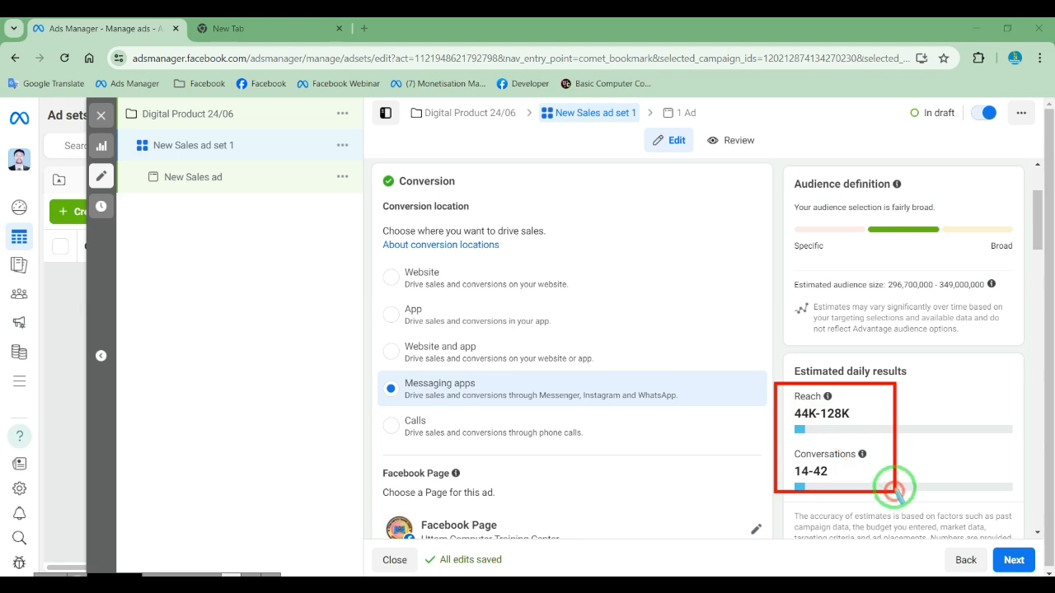
mouse_move(779, 386)
left_mouse_down()
mouse_move(800, 419)
mouse_move(867, 429)
left_mouse_up()
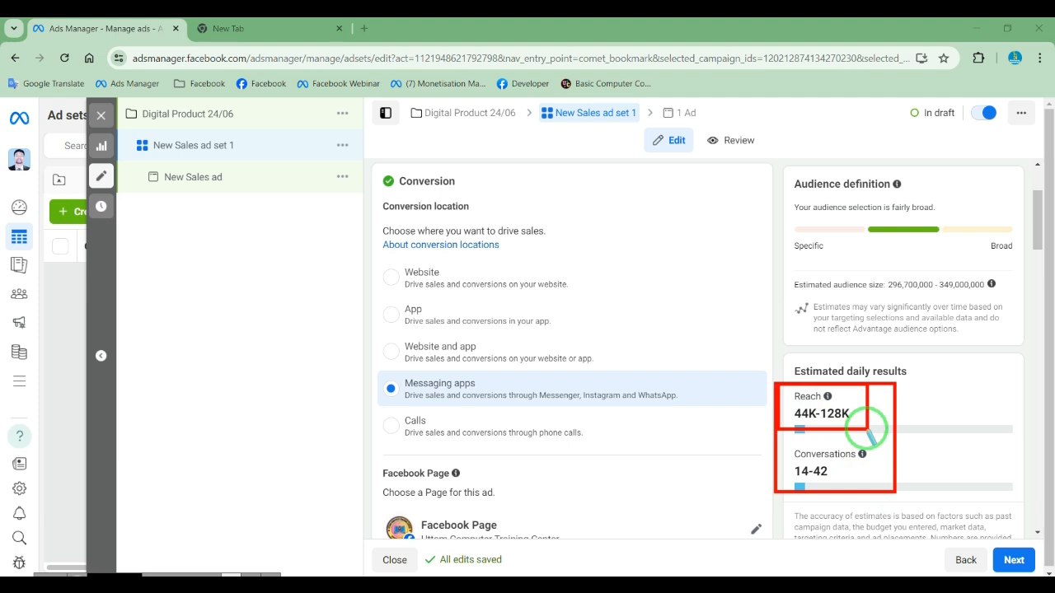
left_click_drag(869, 428, 797, 457)
left_click_drag(787, 445, 866, 496)
right_click(945, 440)
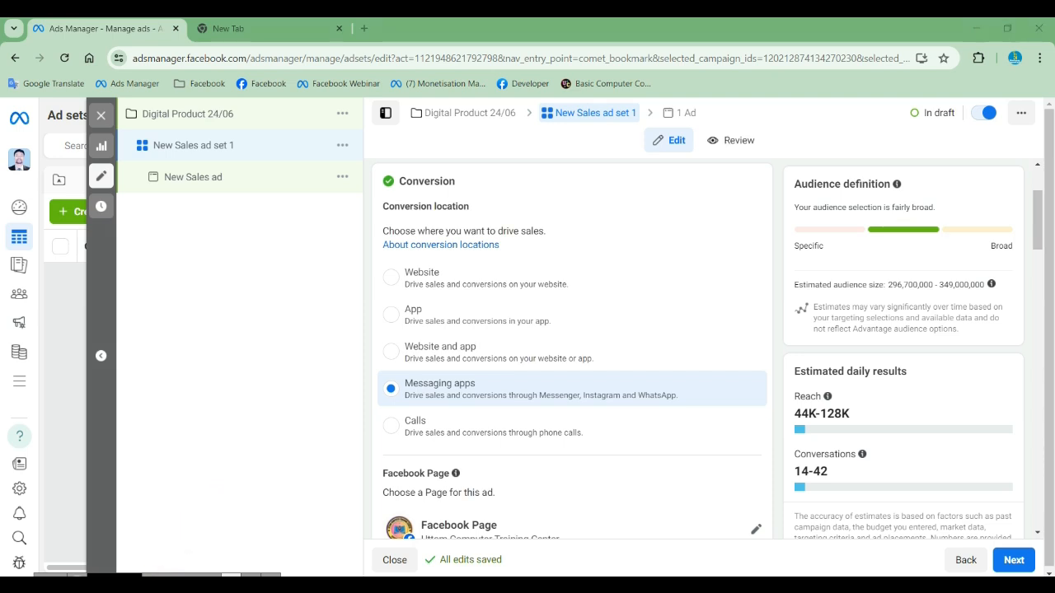
Open Calculator, multiply 14 conversations by 299, and return to the ad set in Ads Manager.
key("super+s")
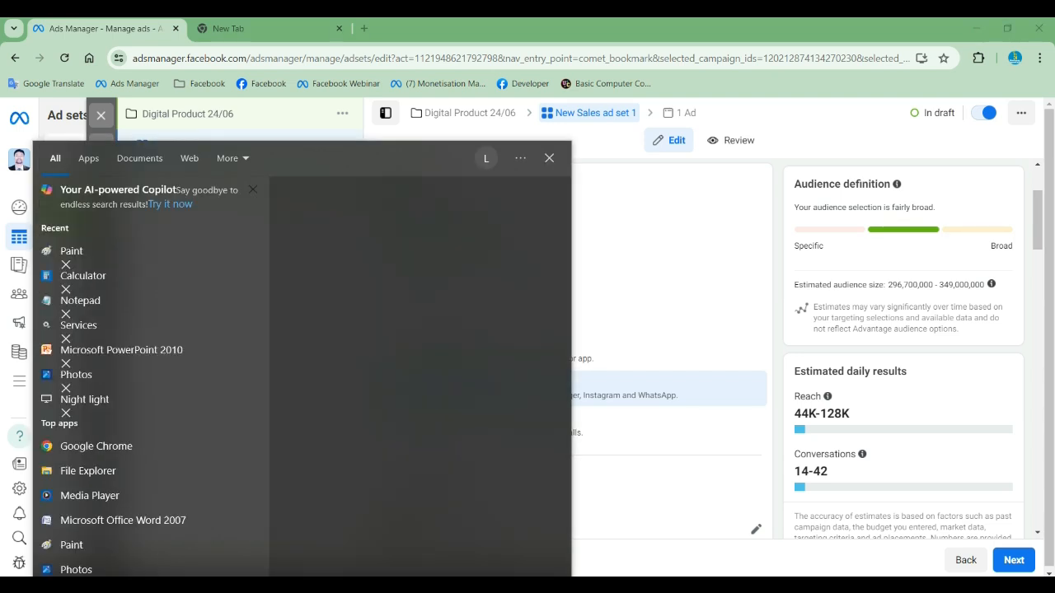
type("cal")
key("Return")
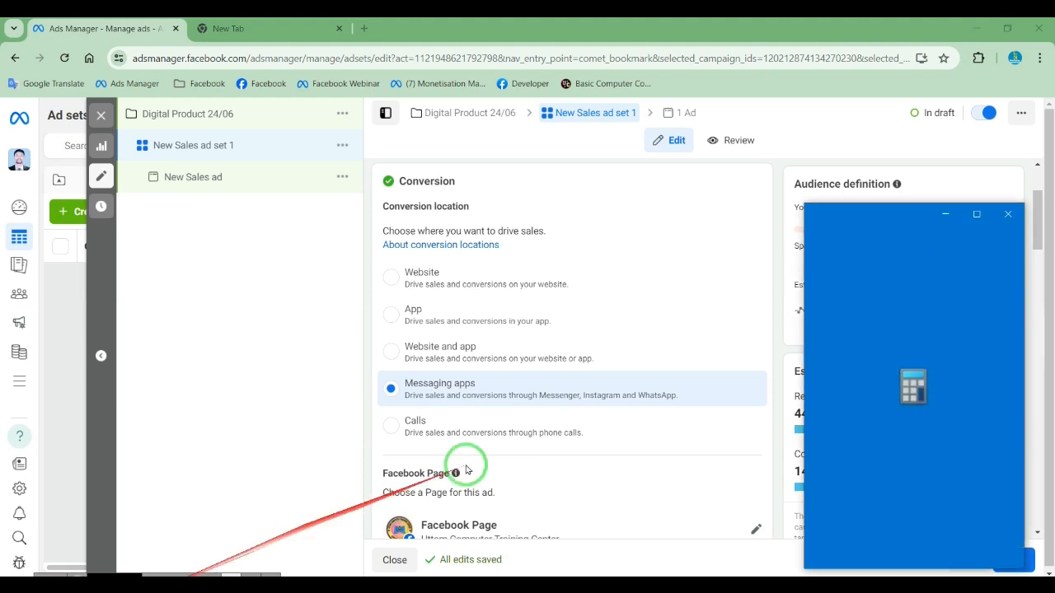
left_click_drag(858, 225, 195, 196)
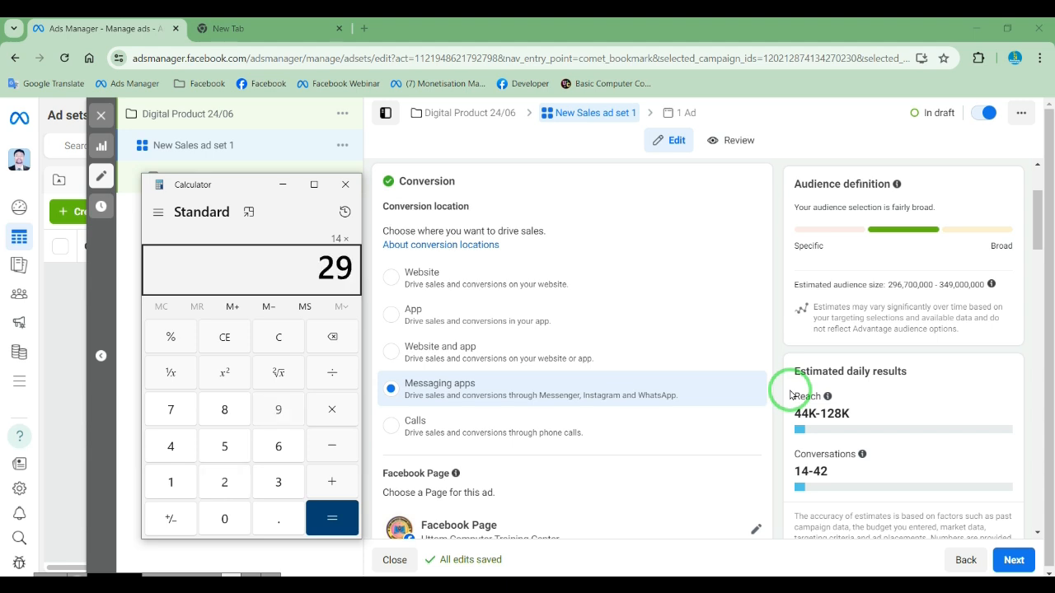
key("Return")
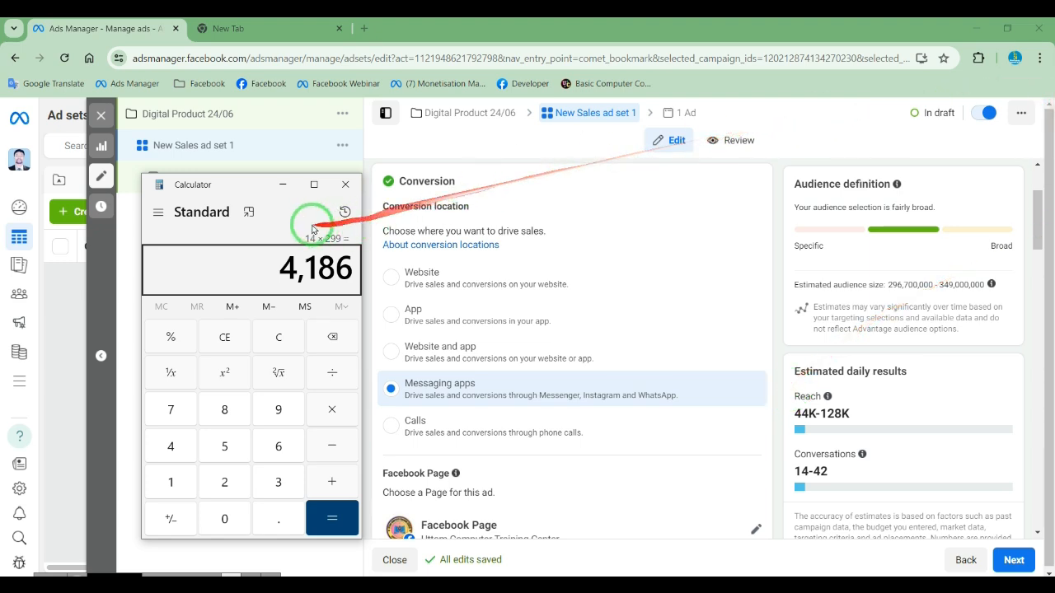
left_click(280, 182)
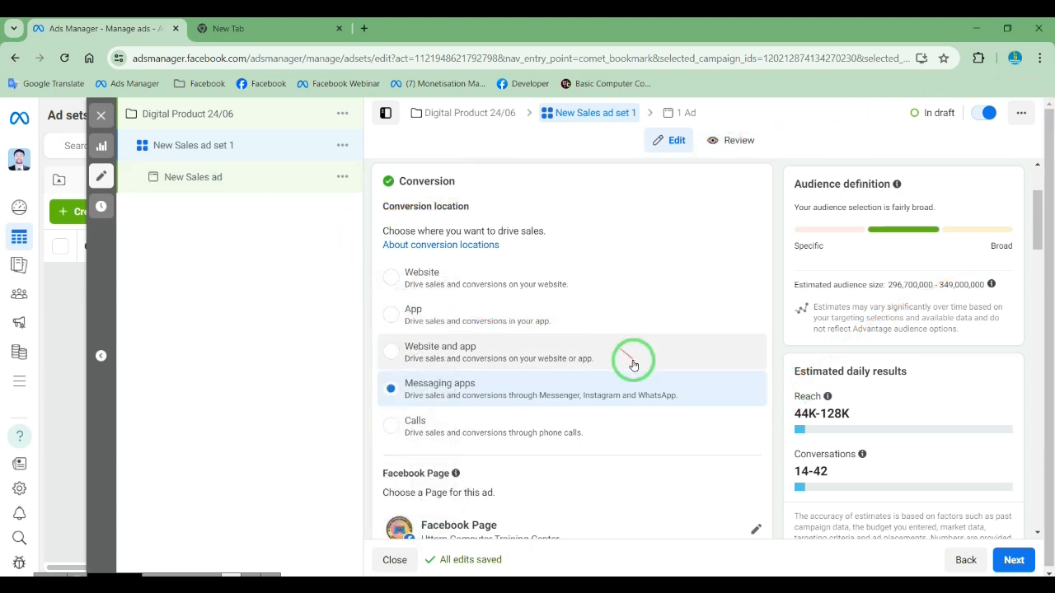
Set the ad set's daily budget to ₹500 in the Budget & schedule section.
scroll(633, 363, "down", 4)
scroll(635, 368, "down", 8)
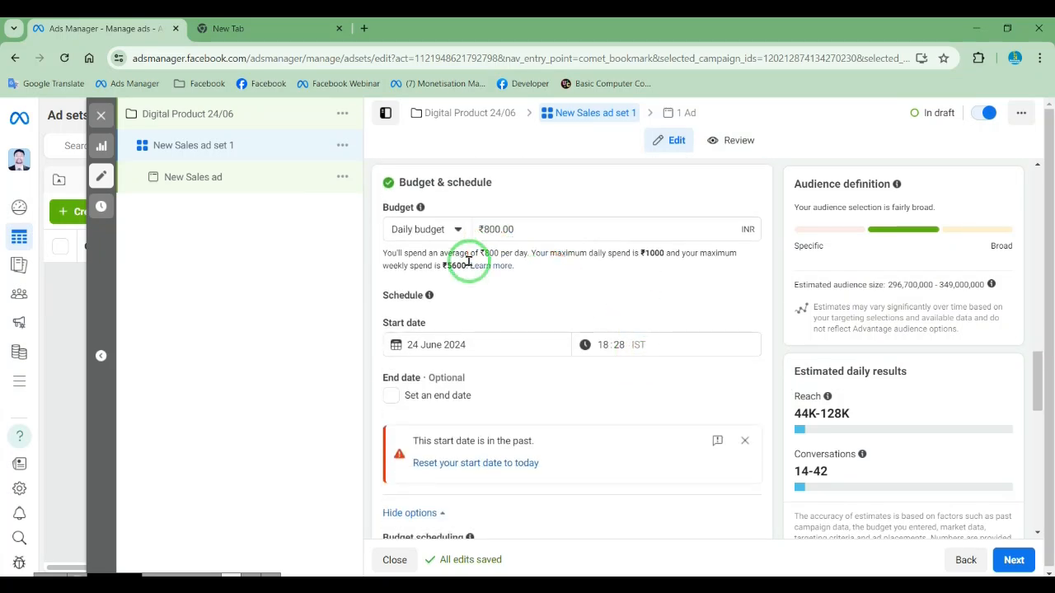
mouse_move(379, 208)
left_mouse_down()
mouse_move(395, 226)
mouse_move(460, 247)
left_mouse_up()
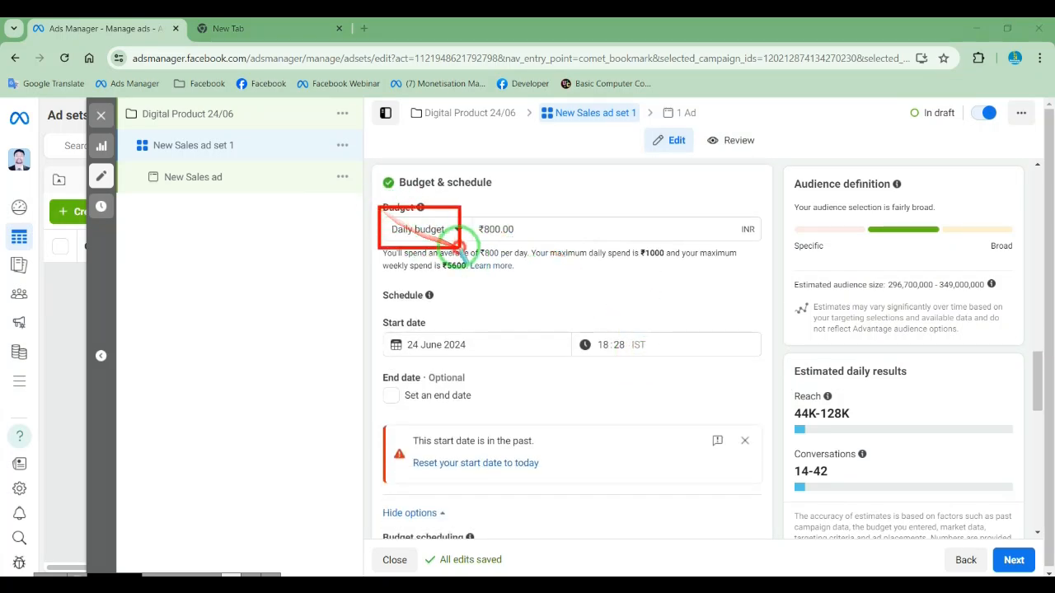
left_click_drag(476, 209, 531, 246)
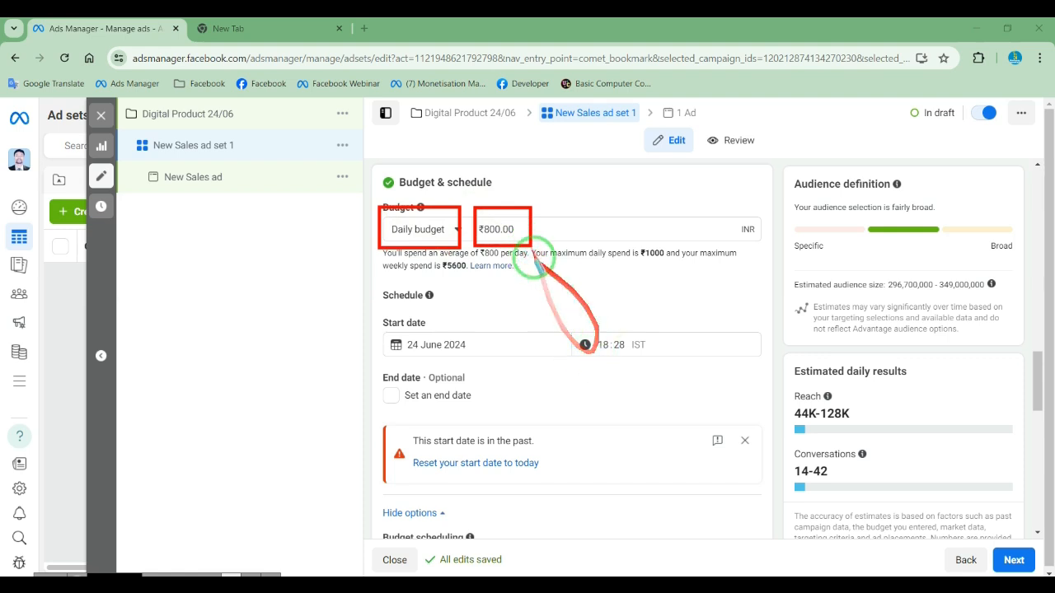
left_click_drag(789, 453, 900, 506)
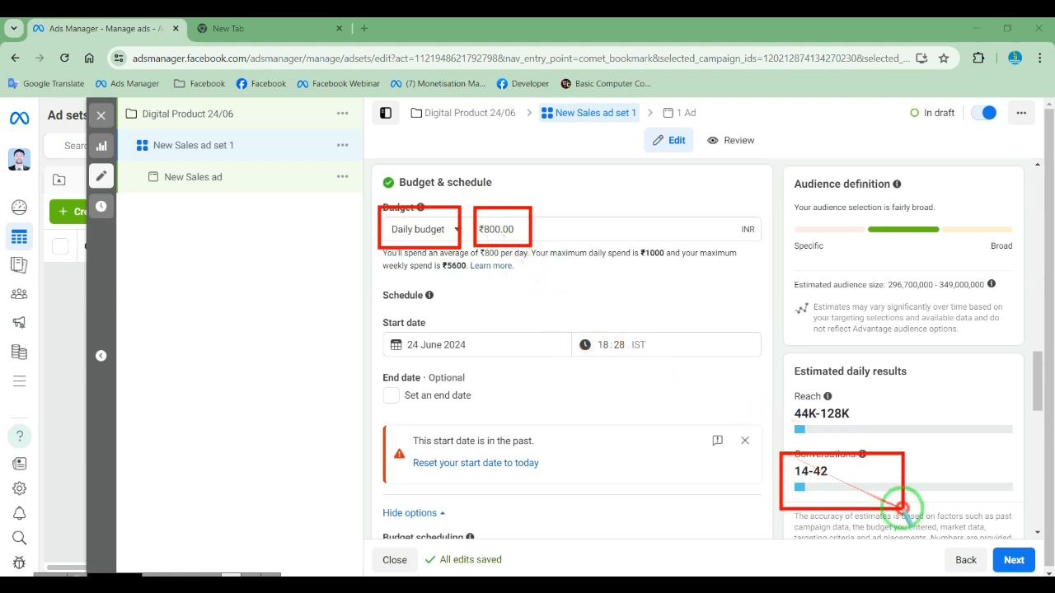
left_click(490, 229)
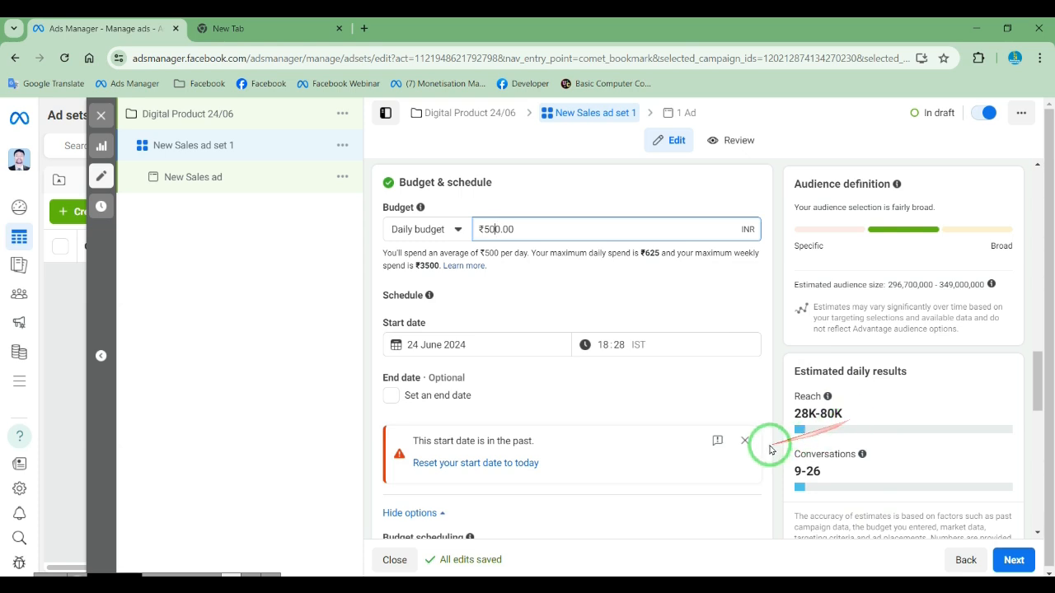
Check the estimated daily results for the new budget and go back over the conversion location settings.
scroll(782, 459, "up", 1)
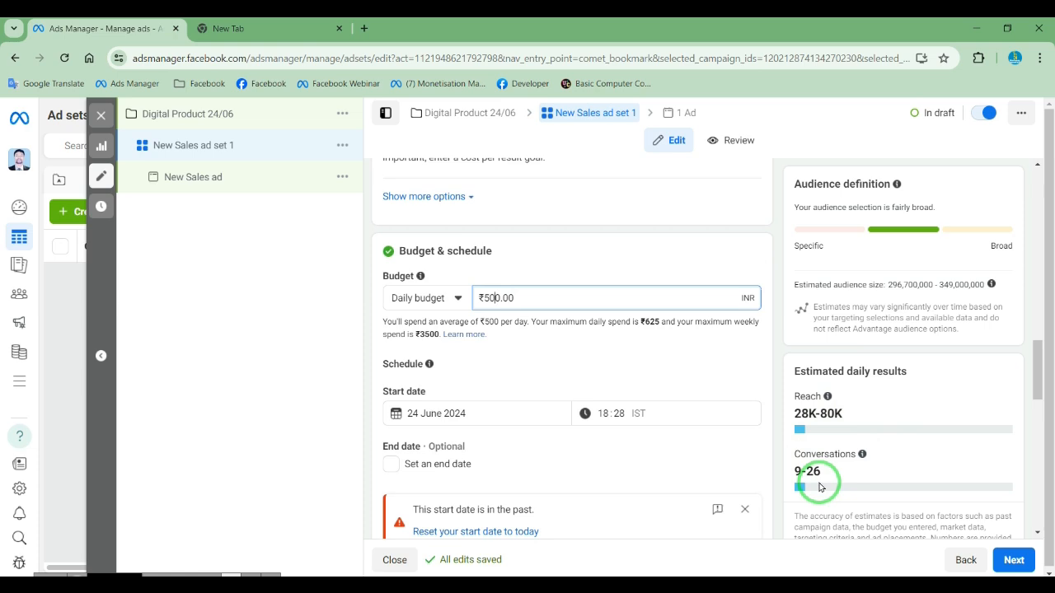
scroll(821, 490, "up", 8)
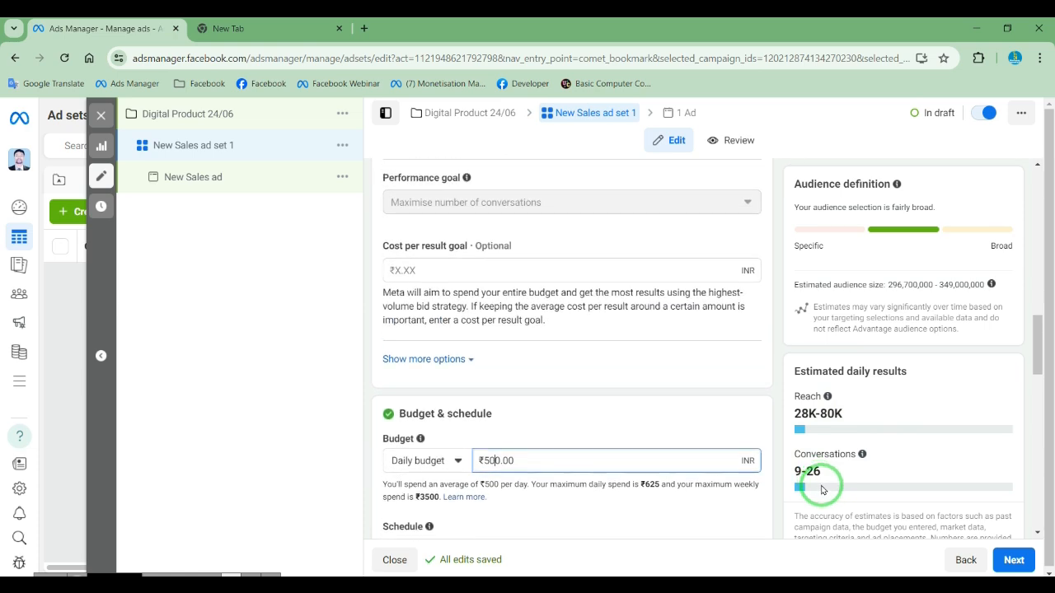
scroll(821, 489, "up", 4)
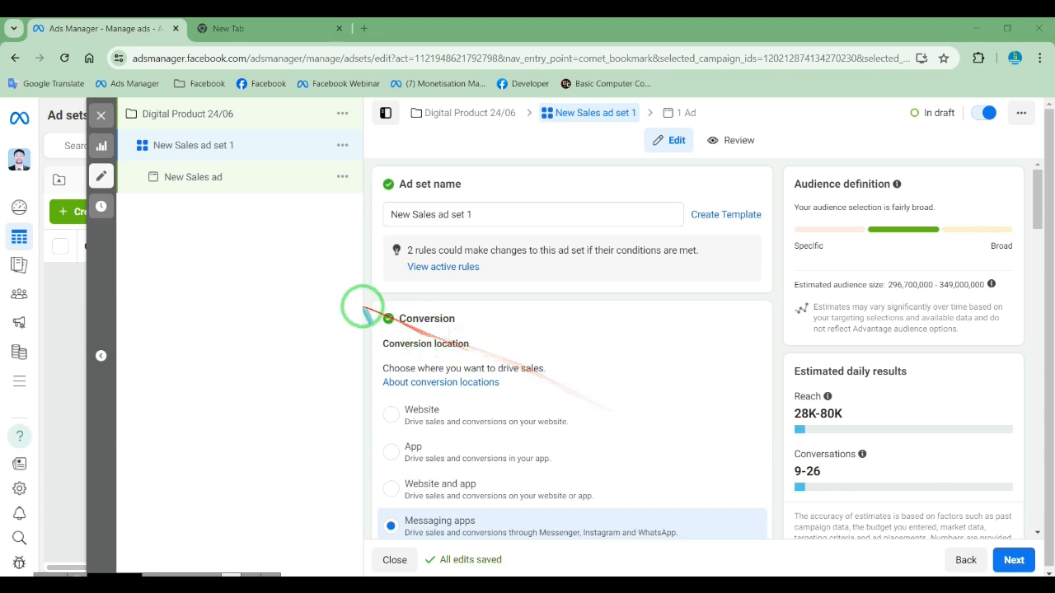
left_click_drag(362, 307, 536, 440)
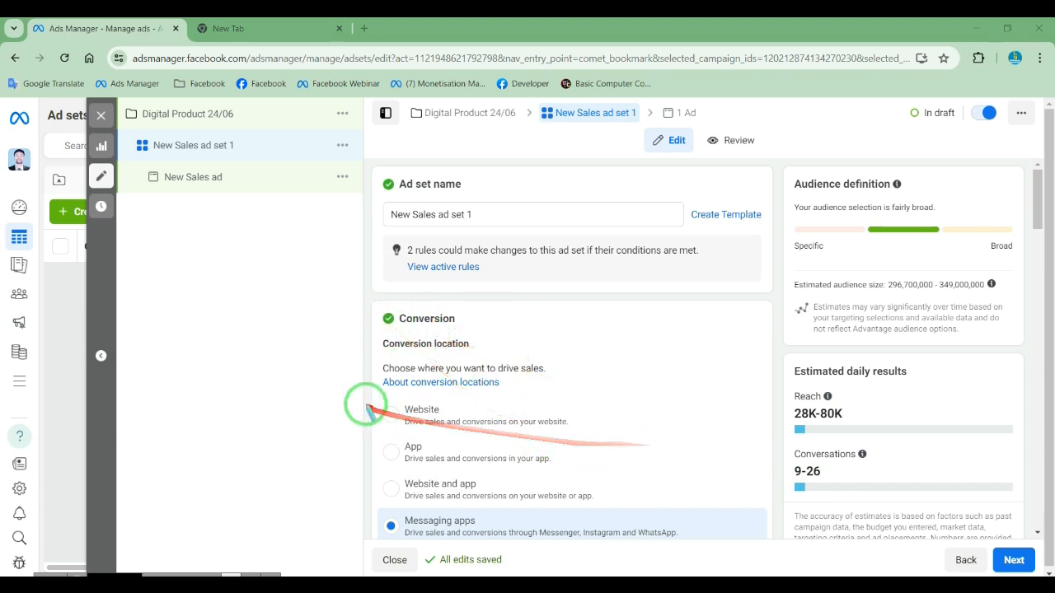
left_click_drag(374, 393, 510, 453)
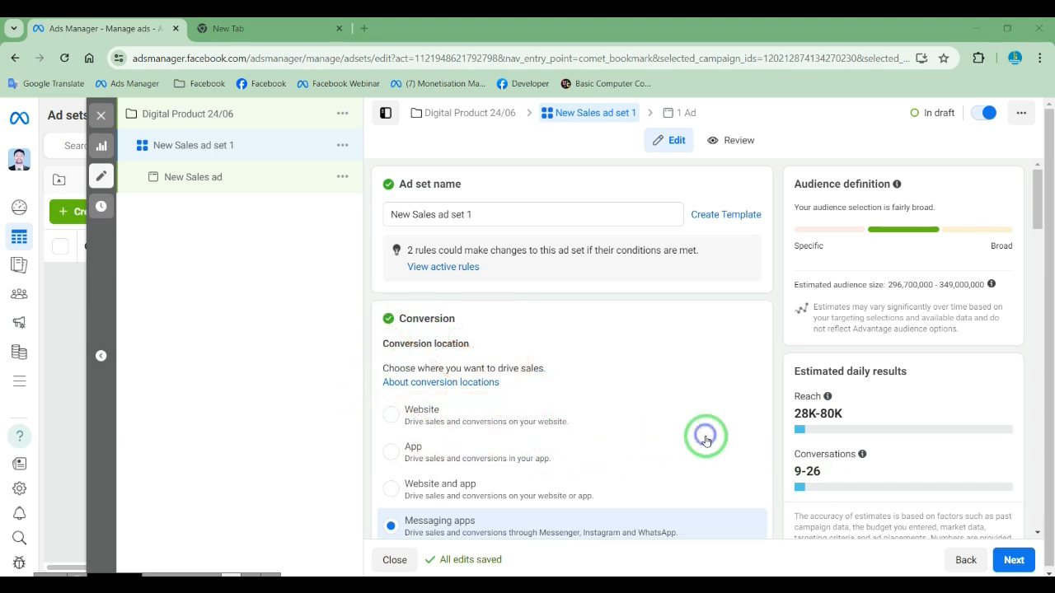
Look through the Facebook Pages available for the ad and keep Uttam Computer Training Center selected.
scroll(709, 445, "down", 1)
scroll(714, 456, "down", 1)
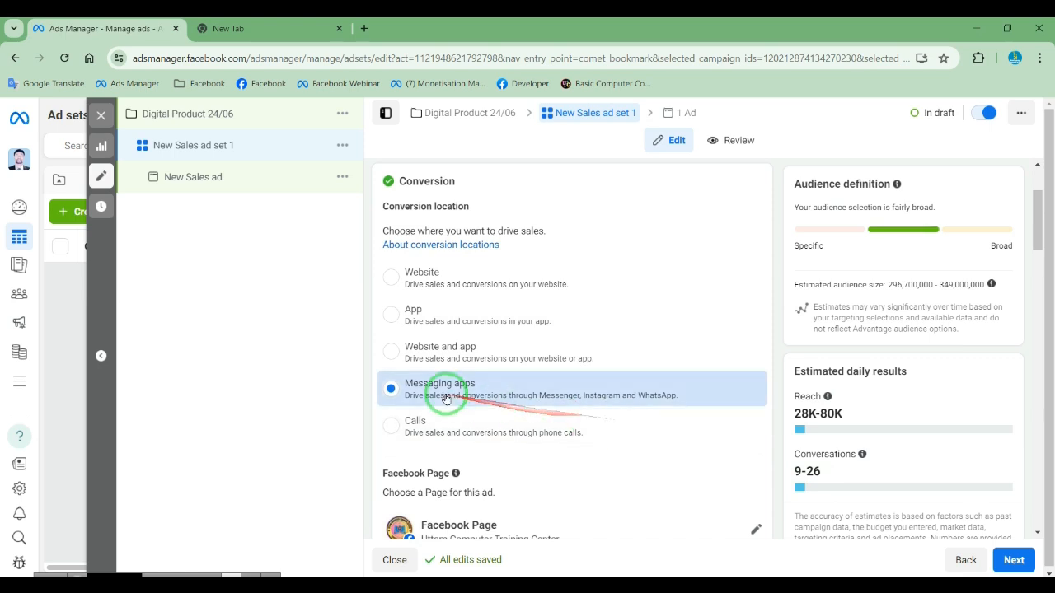
scroll(651, 398, "down", 2)
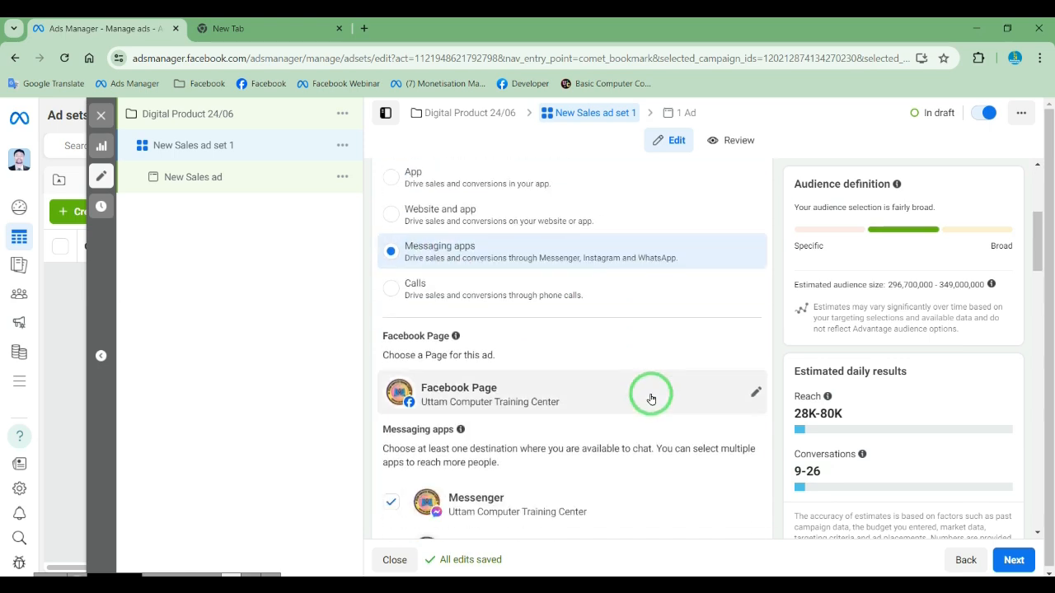
scroll(647, 396, "down", 1)
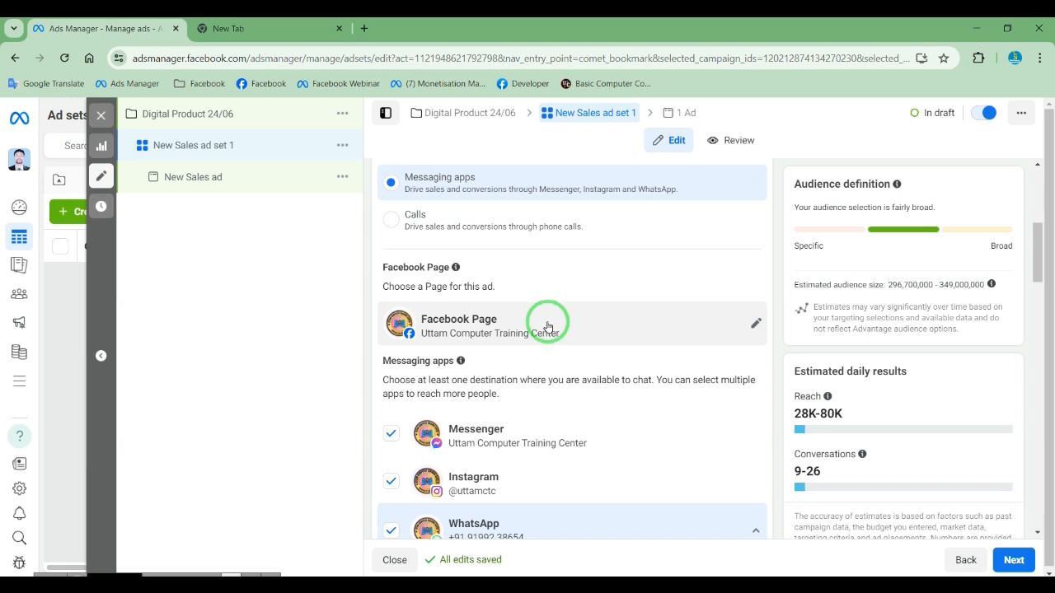
left_click_drag(367, 290, 579, 345)
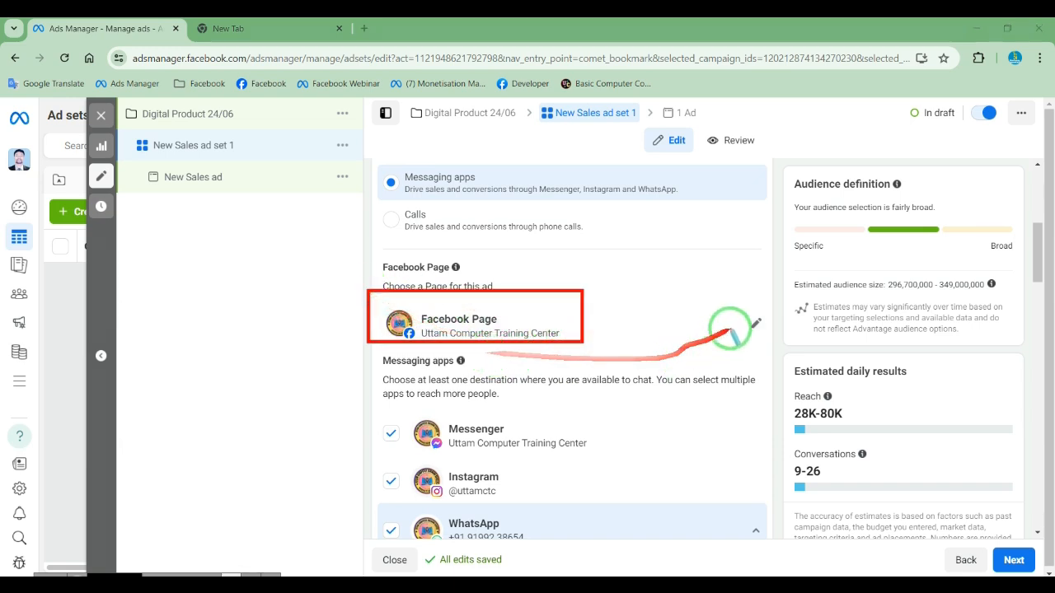
left_click_drag(730, 305, 787, 344)
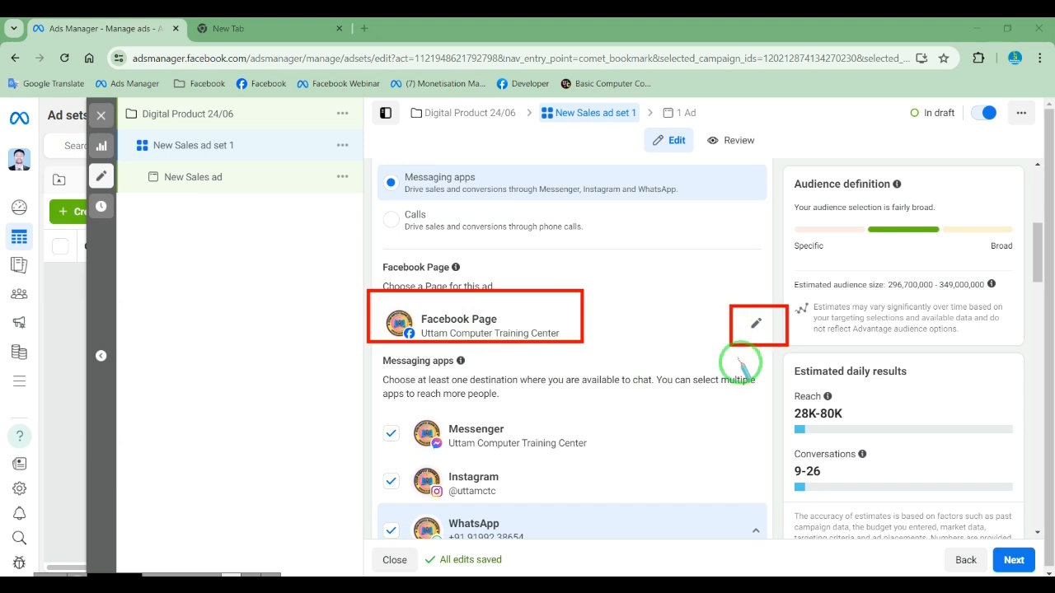
left_click(755, 323)
left_click_drag(736, 324, 493, 398)
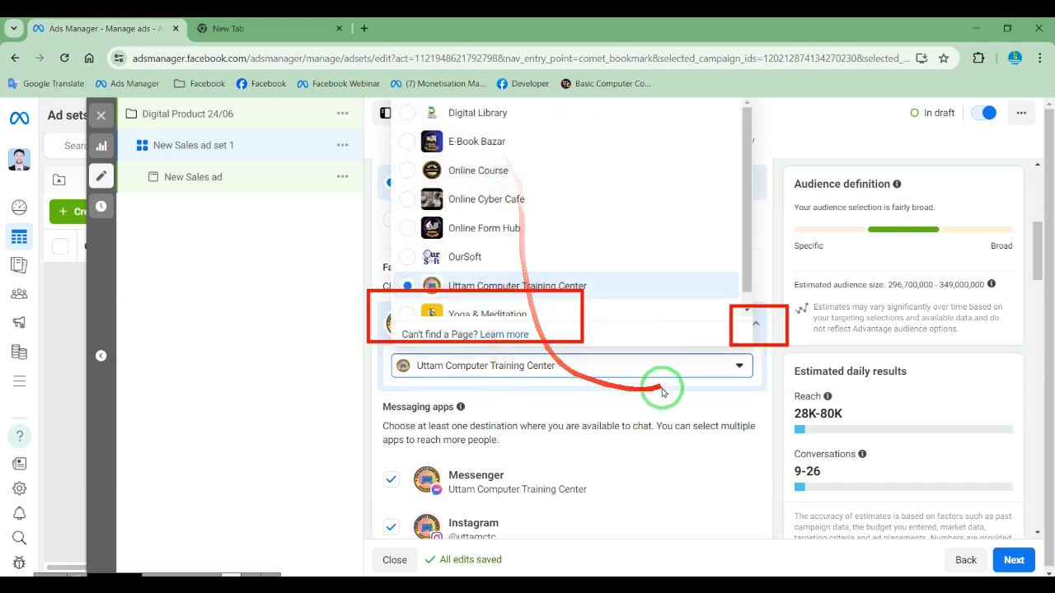
left_click(748, 360)
left_click_drag(747, 360, 560, 382)
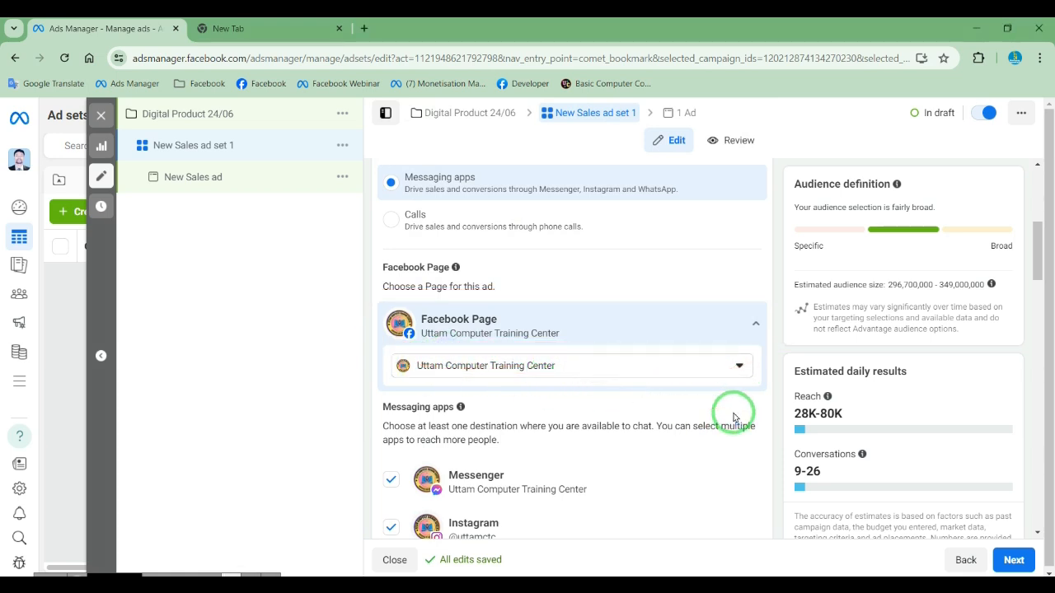
Deselect Messenger and Instagram under Messaging apps, leaving WhatsApp as the ad set's only chat destination.
scroll(734, 418, "down", 3)
scroll(733, 418, "up", 2)
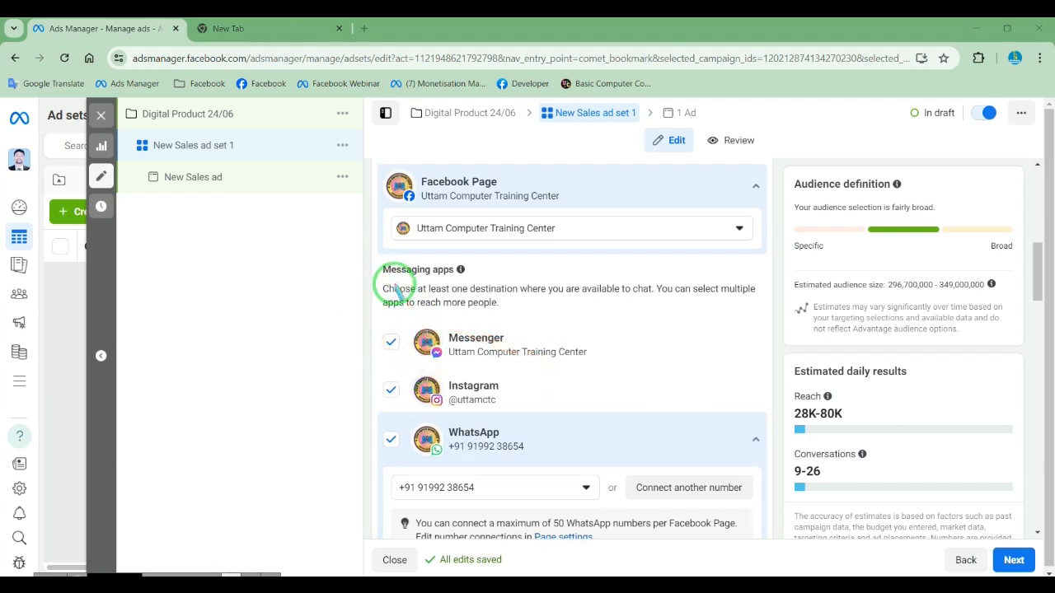
left_click(390, 340)
left_click_drag(383, 322, 575, 360)
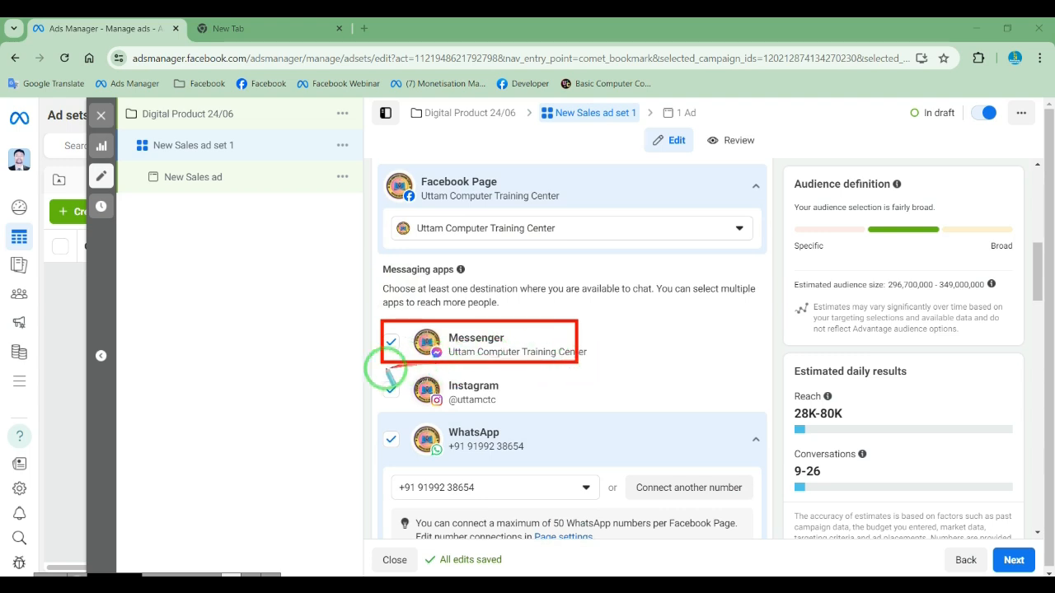
left_click_drag(369, 371, 524, 412)
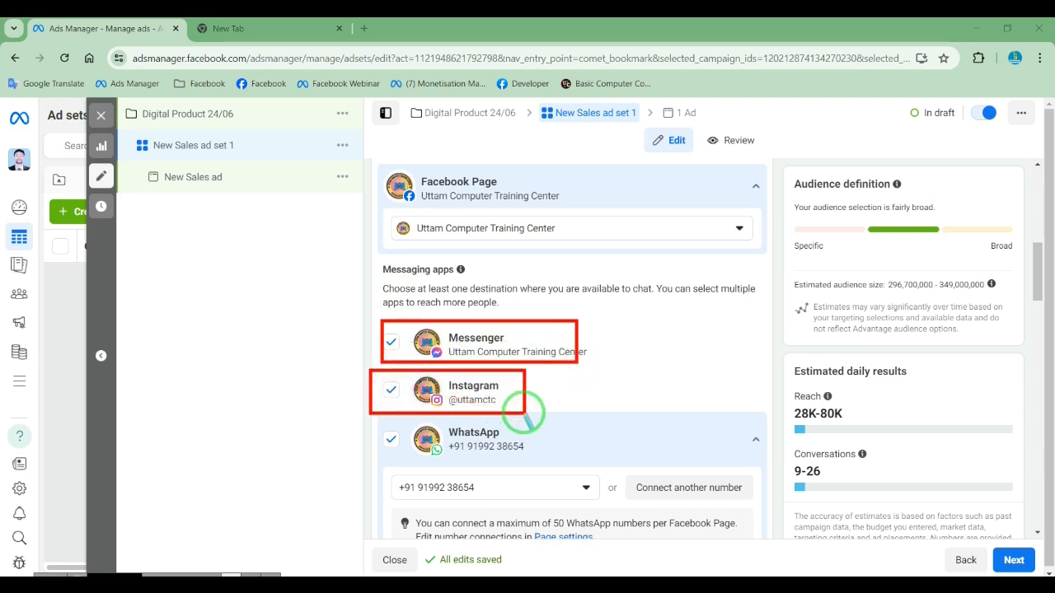
left_click_drag(385, 415, 540, 468)
right_click(599, 417)
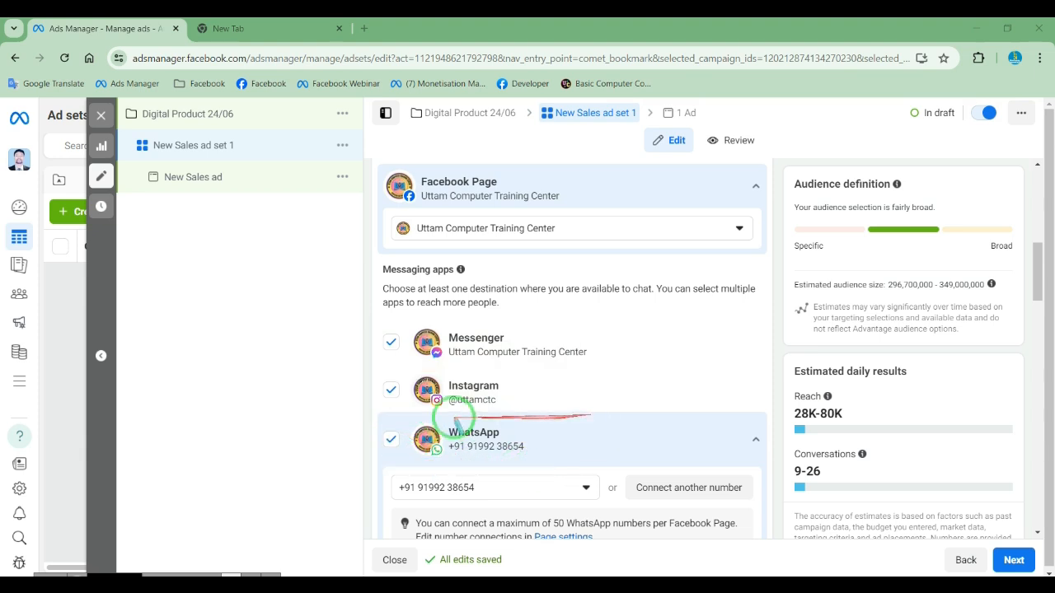
mouse_move(374, 410)
left_mouse_down()
mouse_move(401, 434)
mouse_move(521, 463)
left_mouse_up()
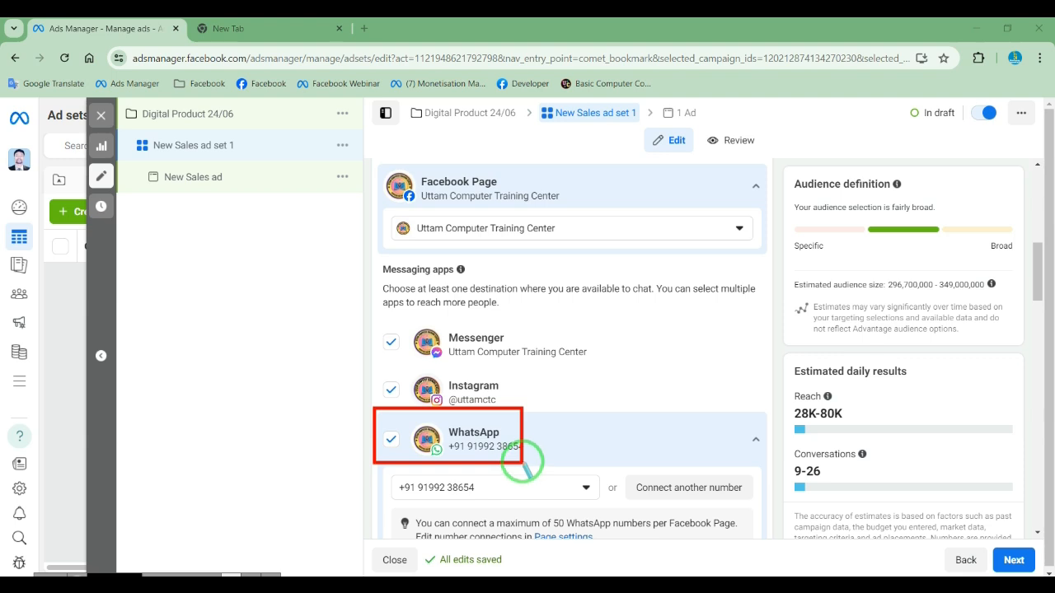
left_click_drag(391, 341, 388, 378)
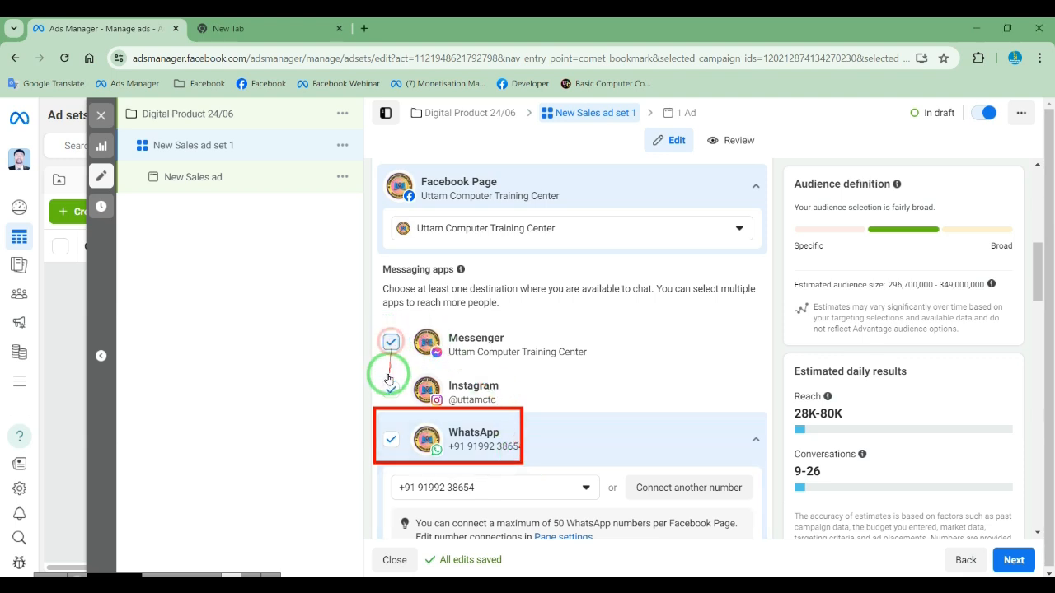
left_click(389, 393)
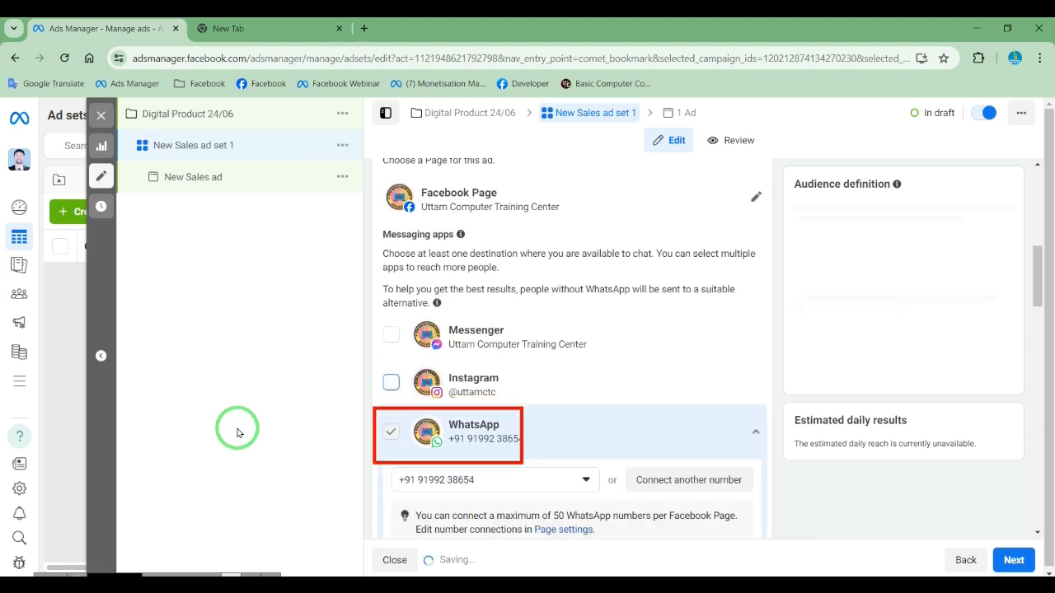
left_click_drag(237, 429, 305, 405)
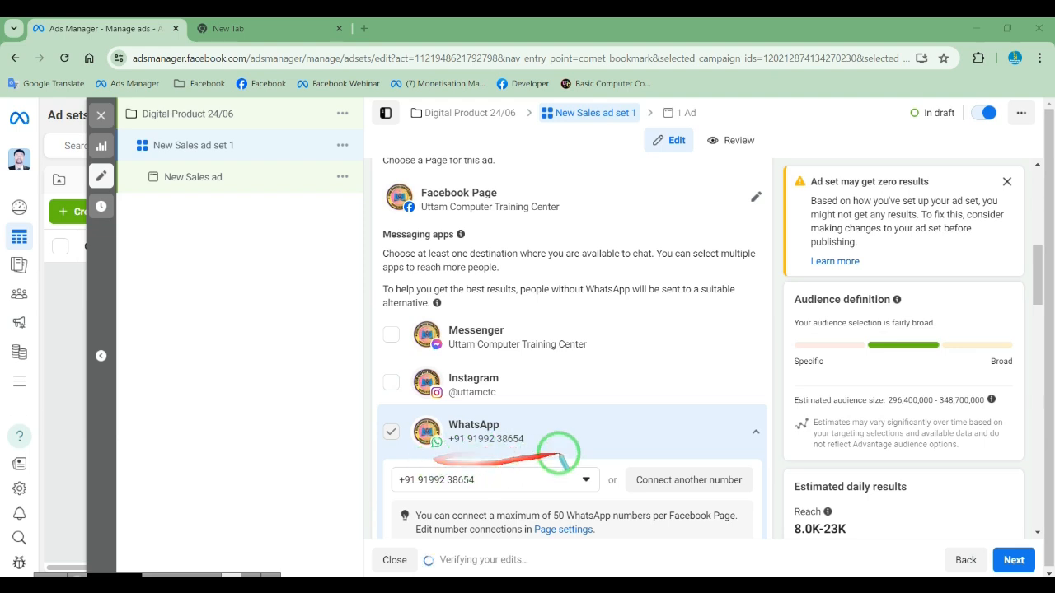
Look through the performance goal options and keep Maximise number of conversations selected.
scroll(619, 384, "down", 3)
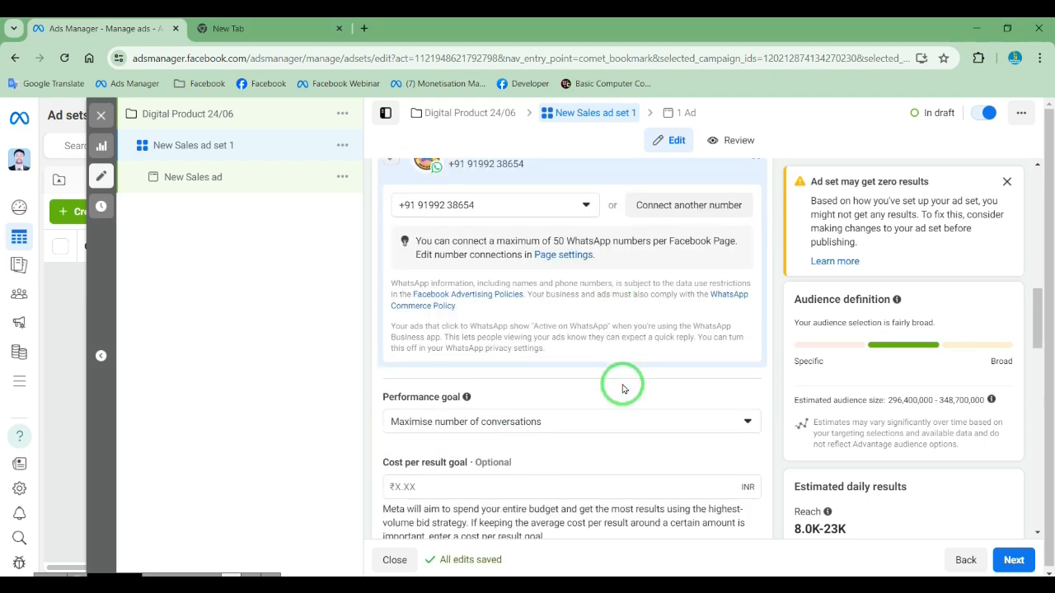
scroll(622, 387, "down", 2)
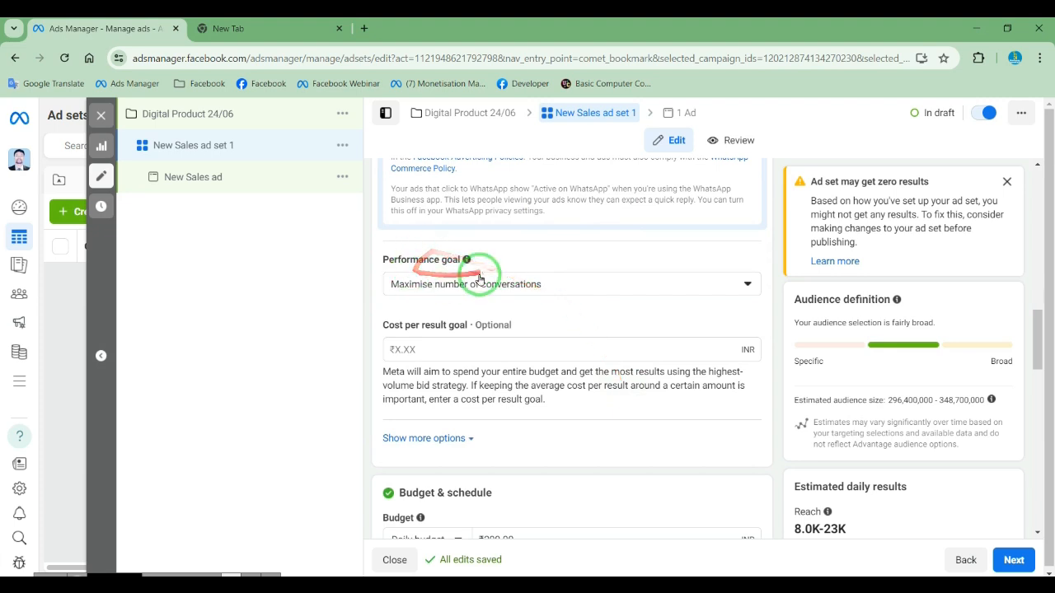
mouse_move(363, 235)
left_mouse_down()
mouse_move(471, 276)
mouse_move(772, 301)
left_mouse_up()
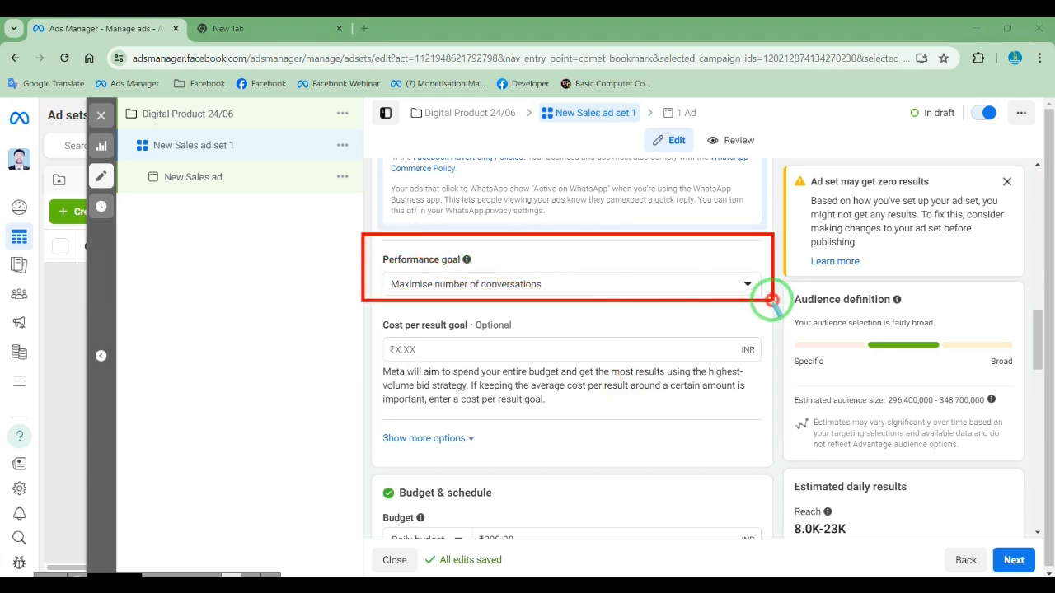
key("Escape")
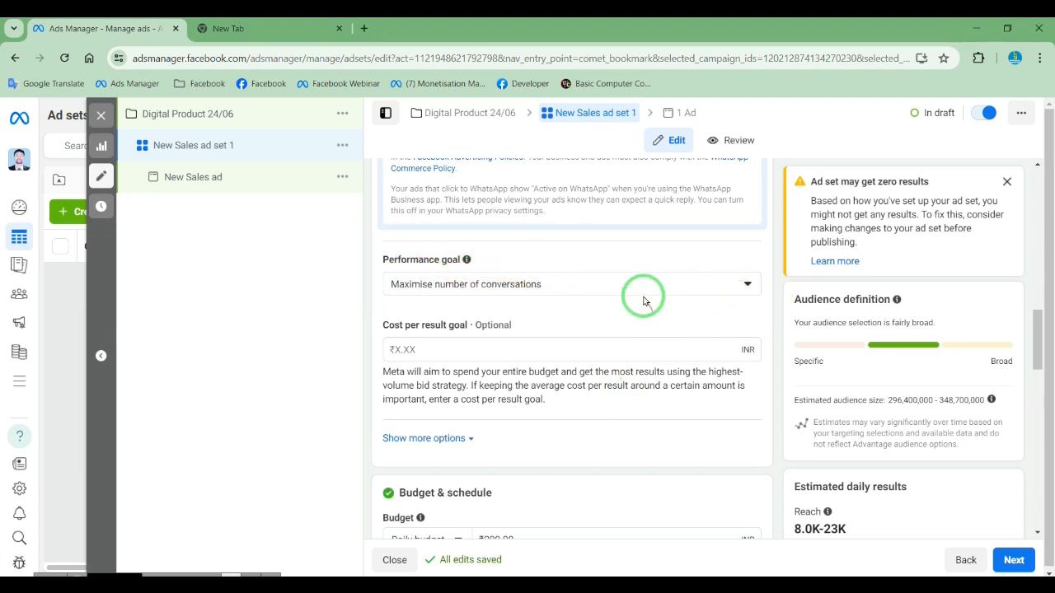
left_click(483, 280)
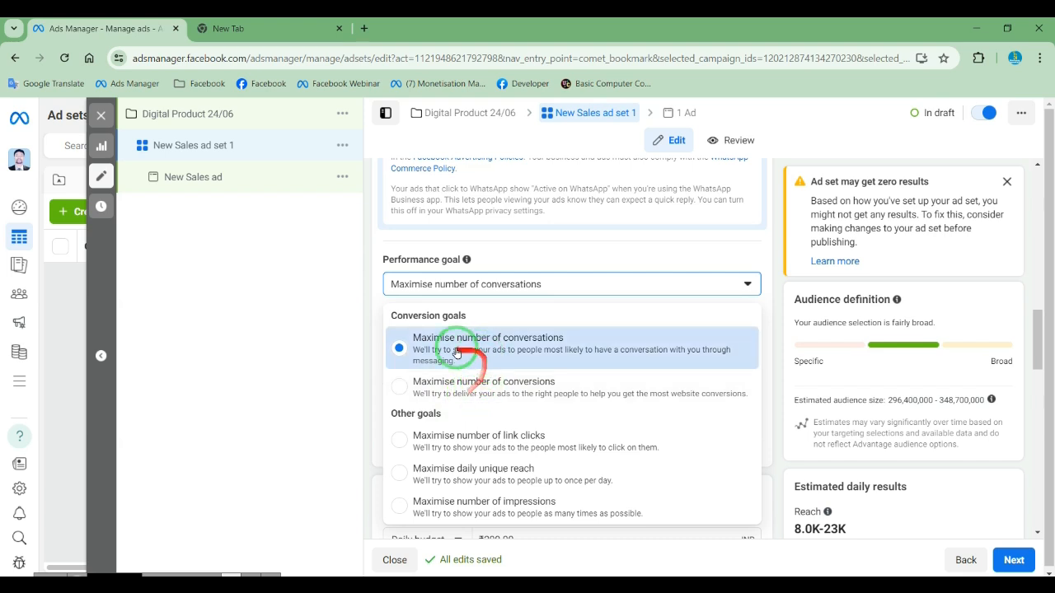
left_click(429, 360)
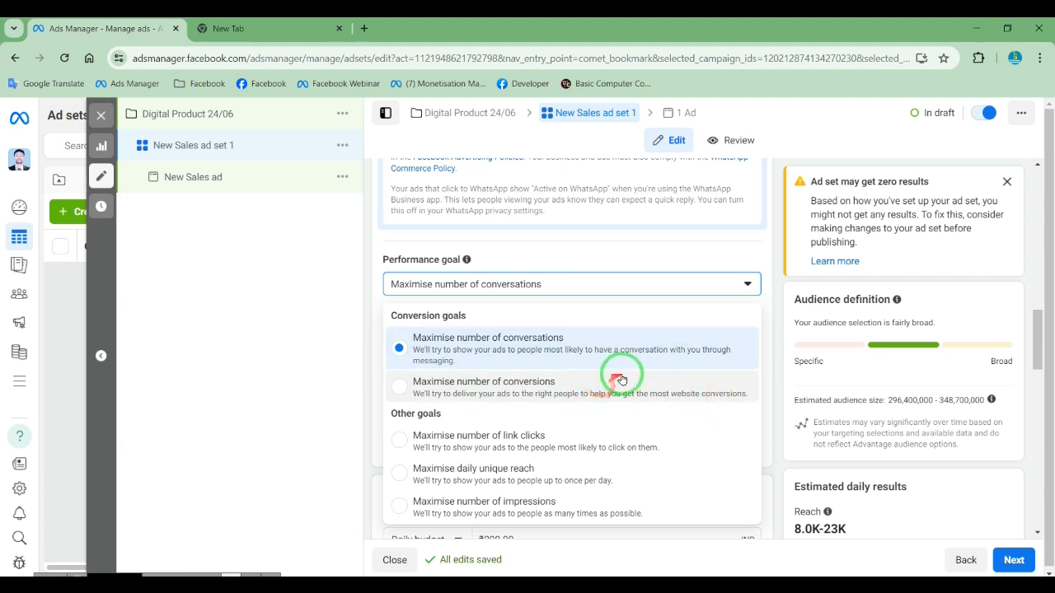
Try Maximise number of conversions as the performance goal and switch back to Maximise number of conversations.
left_click(553, 384)
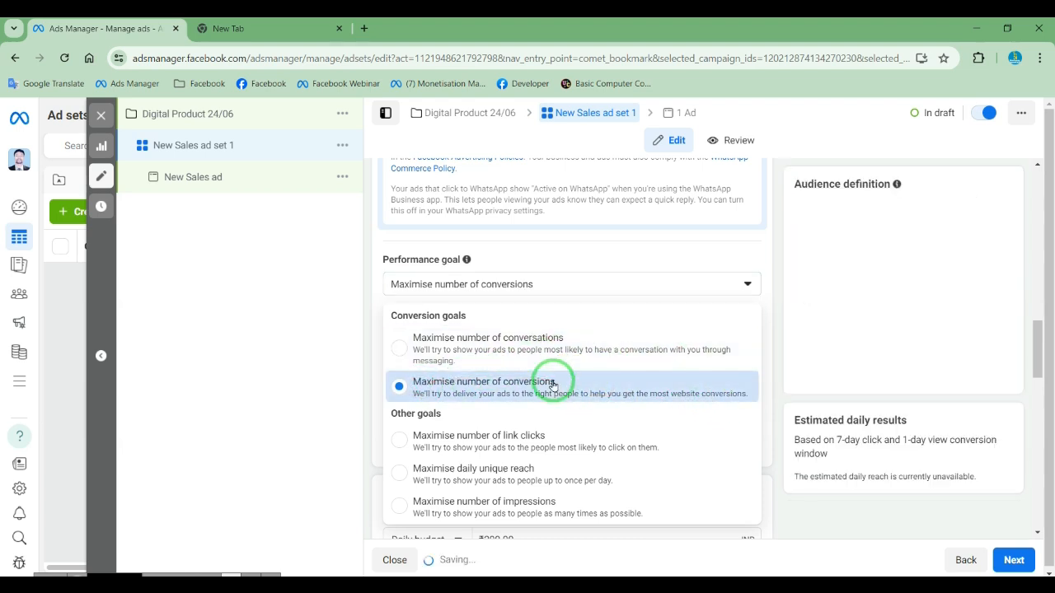
left_click(625, 285)
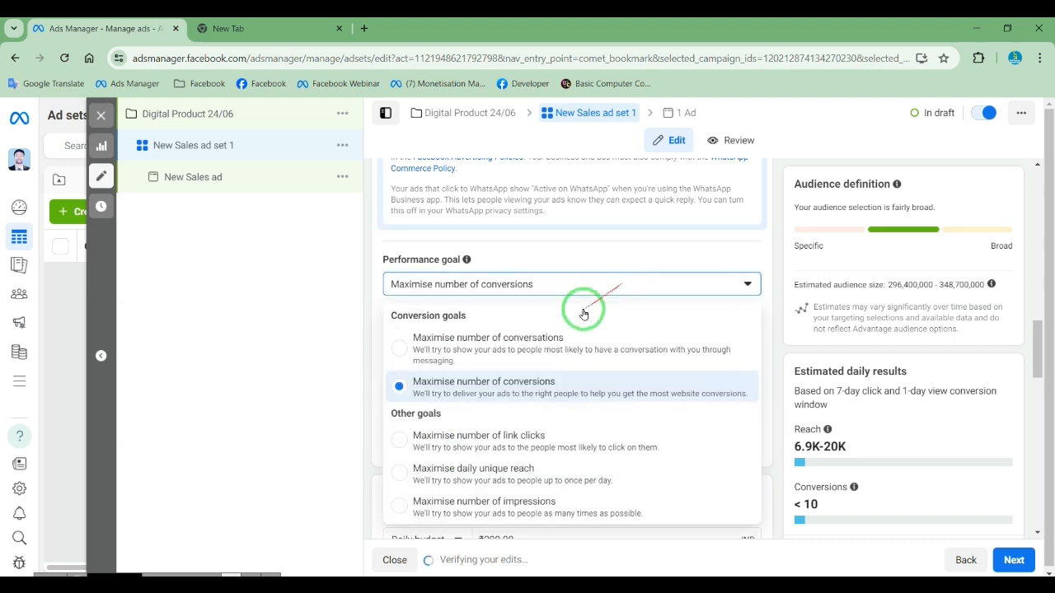
left_click(513, 353)
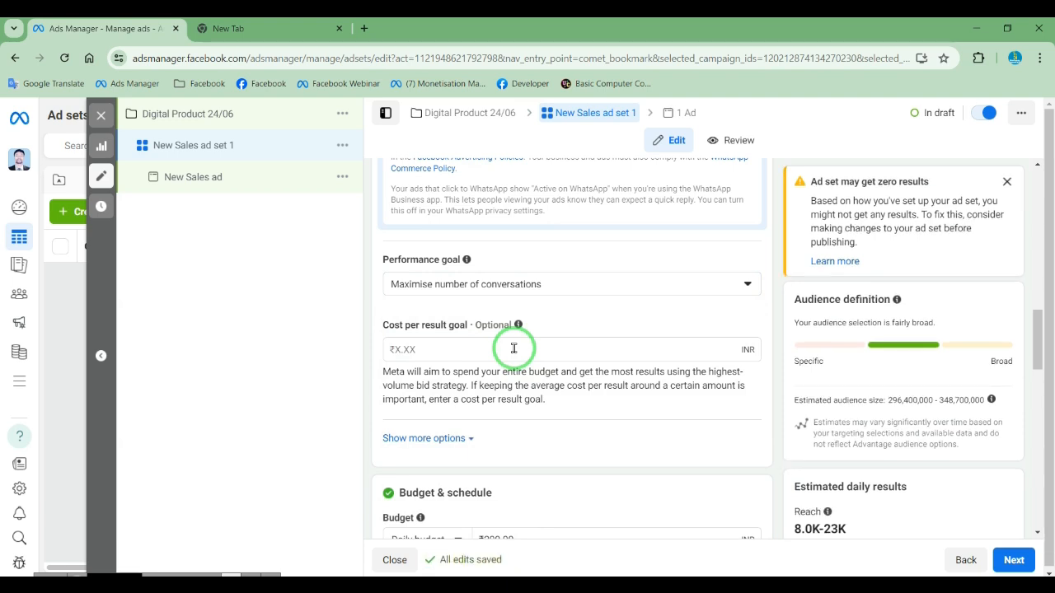
left_click(464, 281)
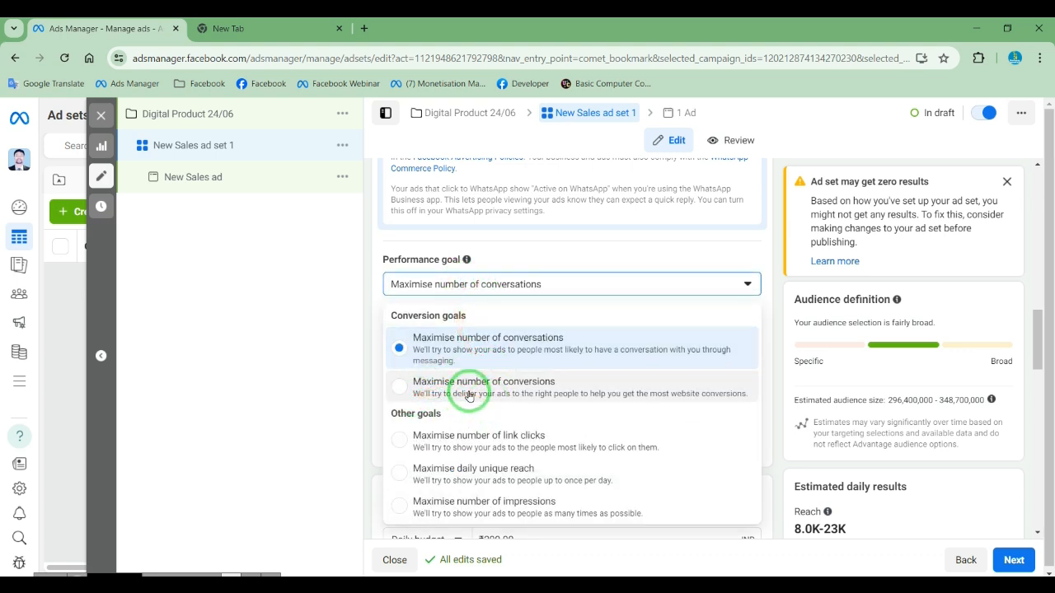
left_click(341, 341)
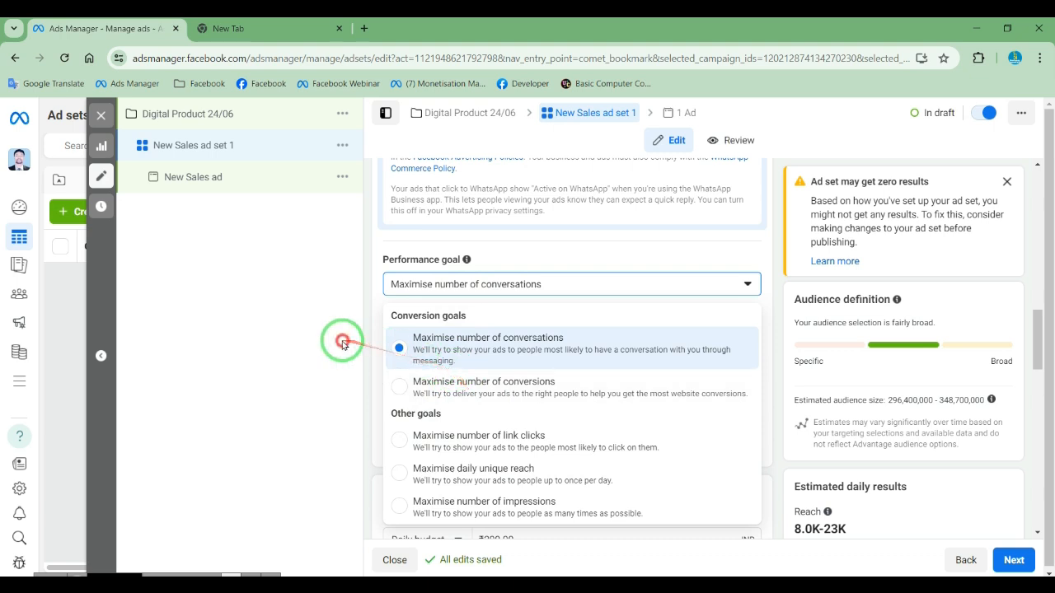
Check the ad set's daily budget and the start date in the Budget & schedule section.
scroll(577, 383, "down", 2)
scroll(600, 388, "down", 1)
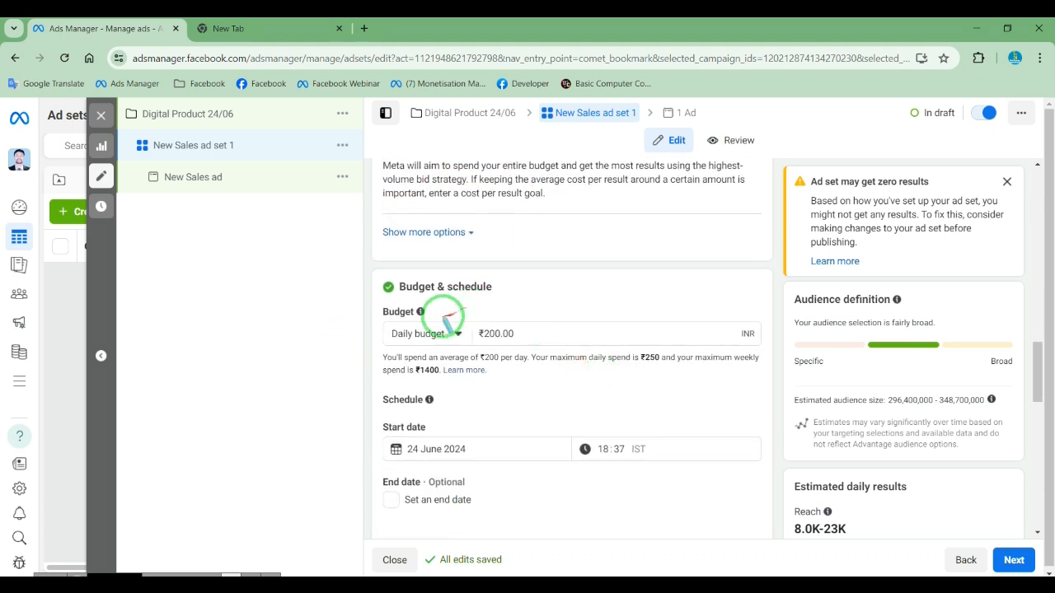
left_click_drag(378, 309, 554, 362)
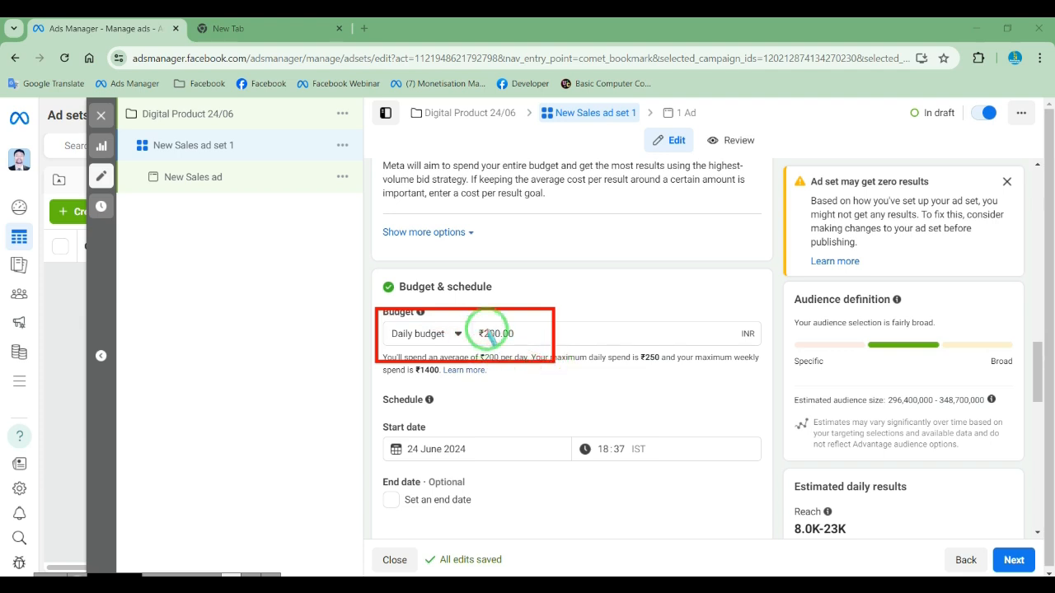
left_click_drag(513, 324, 597, 334)
scroll(599, 333, "down", 2)
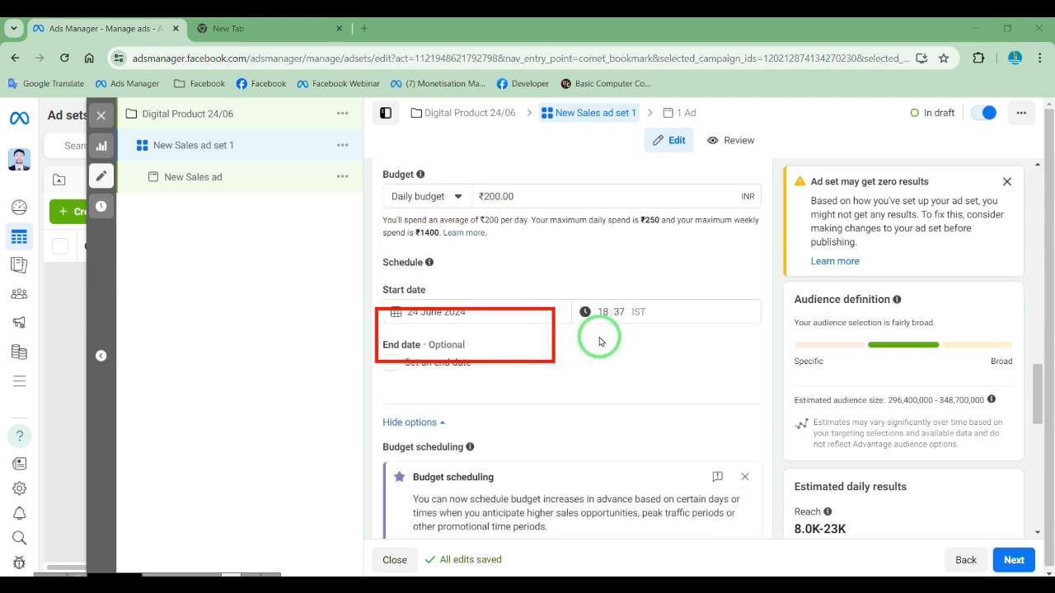
scroll(582, 330, "up", 1)
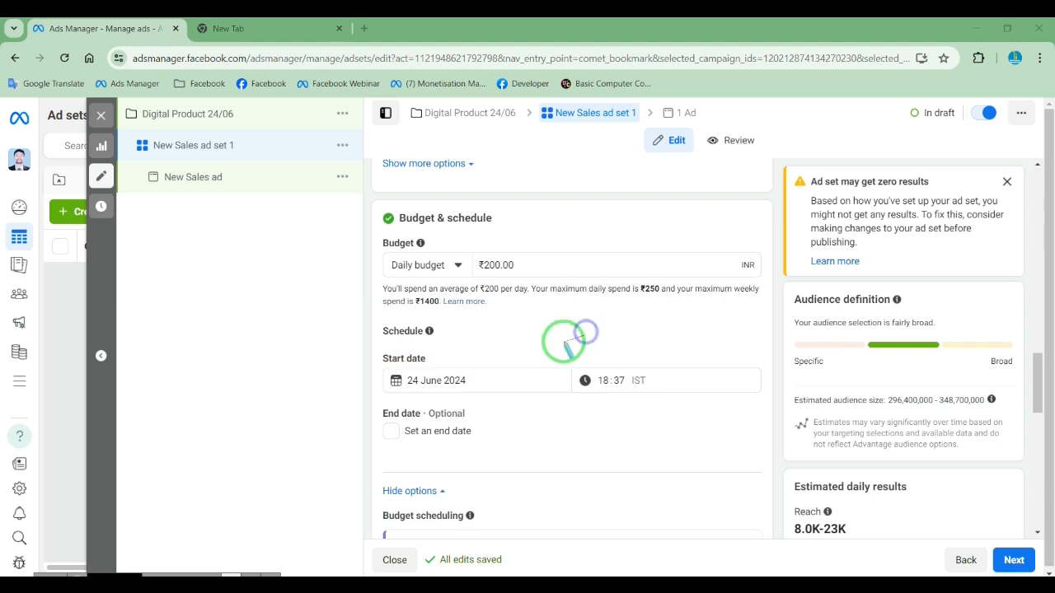
left_click_drag(354, 342, 657, 418)
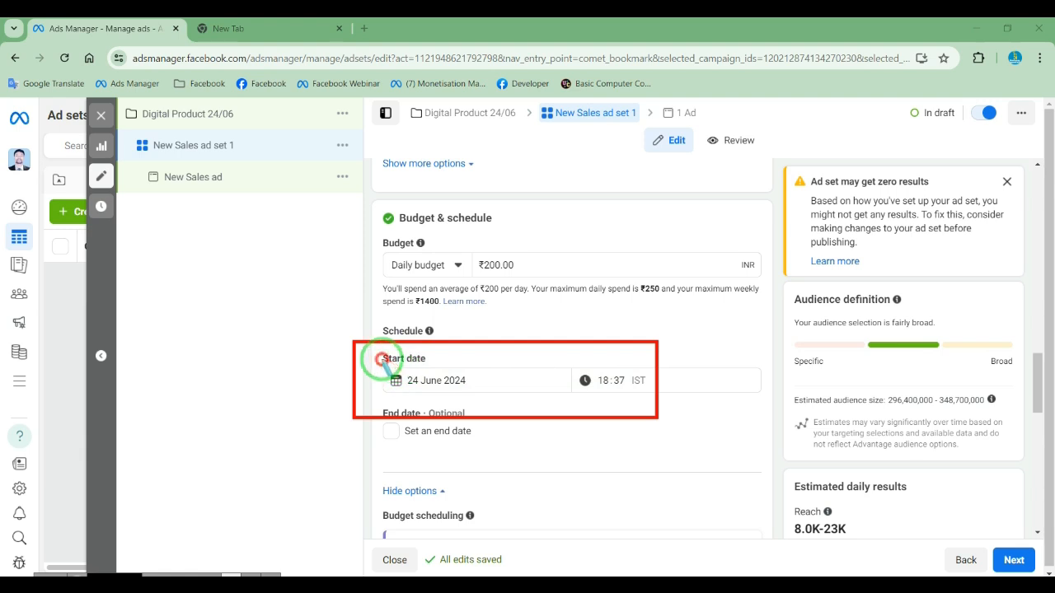
left_click_drag(381, 359, 538, 404)
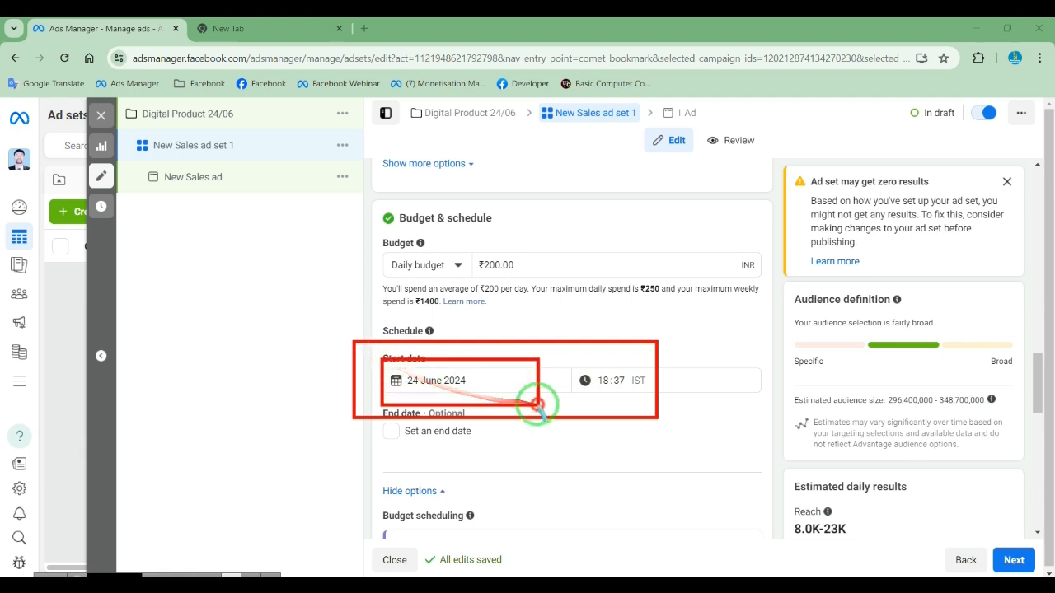
Set the ad set's start time on 24 June 2024 to 20:37 IST.
left_click(597, 380)
left_click(586, 382)
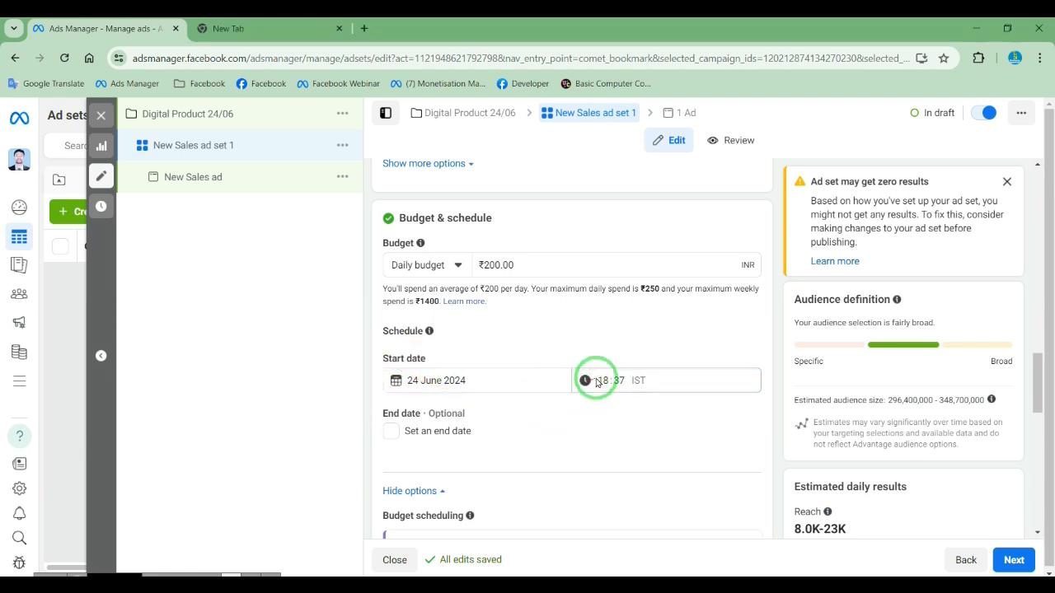
left_click(599, 379)
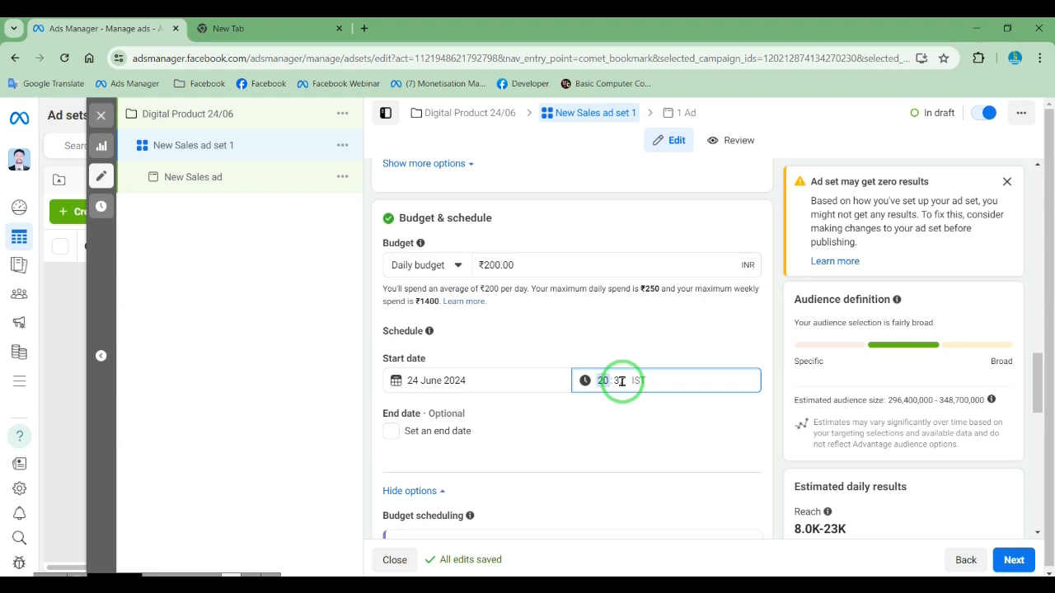
left_click(633, 427)
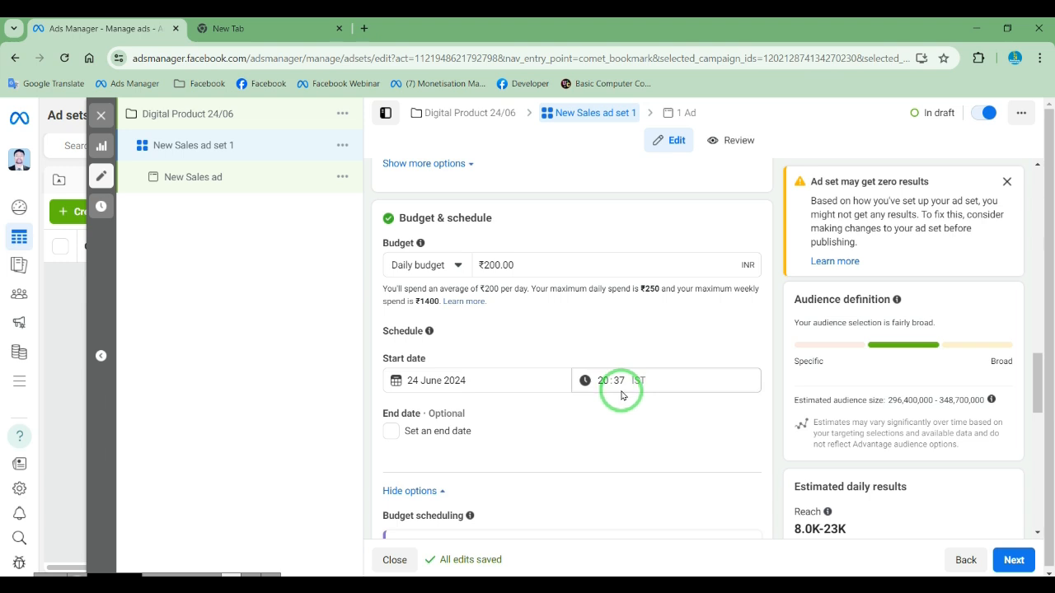
Set the ad set's audience location to Bihar, India, under Audience controls.
scroll(621, 396, "down", 2)
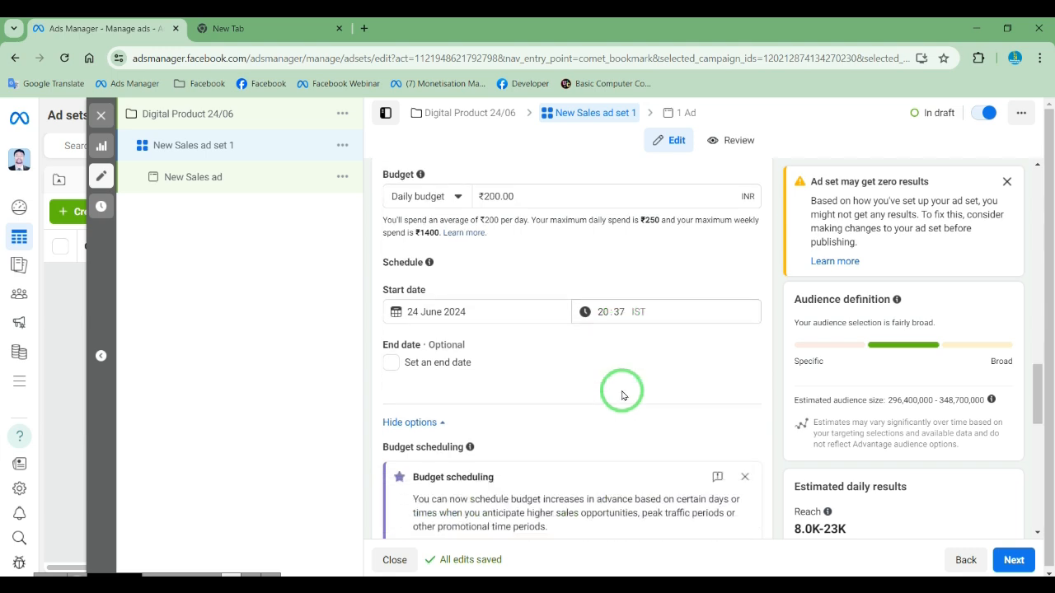
scroll(662, 275, "down", 5)
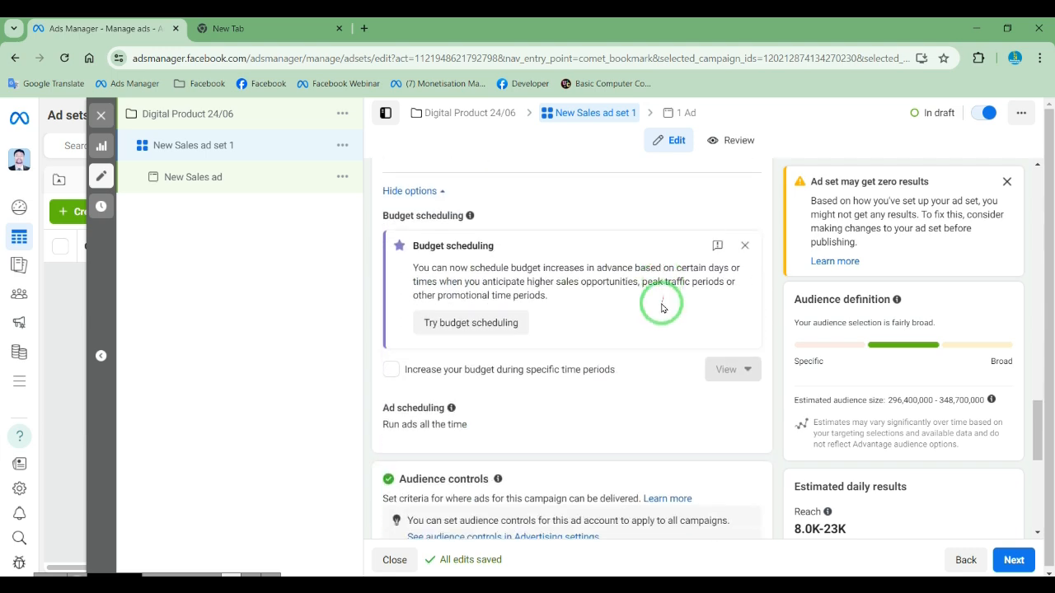
scroll(651, 338, "down", 3)
scroll(649, 334, "up", 1)
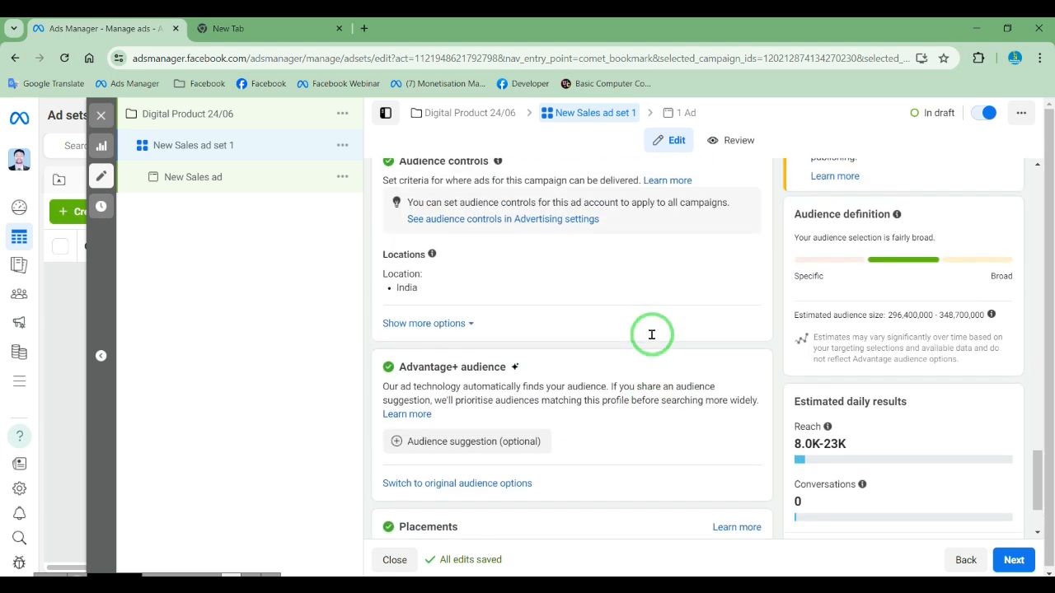
mouse_move(343, 204)
left_mouse_down()
mouse_move(354, 248)
mouse_move(549, 346)
mouse_move(560, 338)
left_mouse_up()
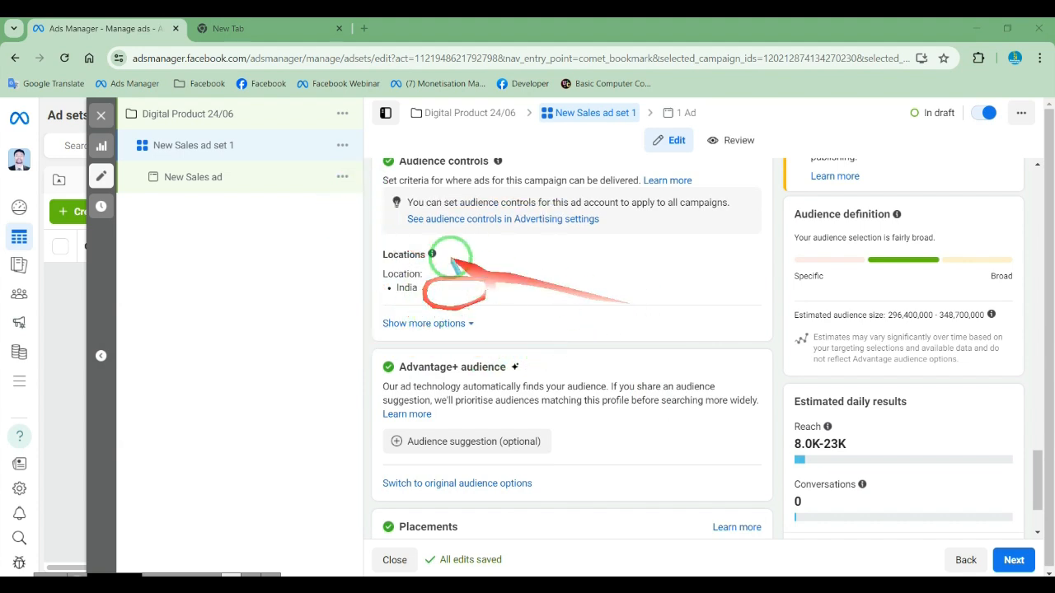
mouse_move(749, 294)
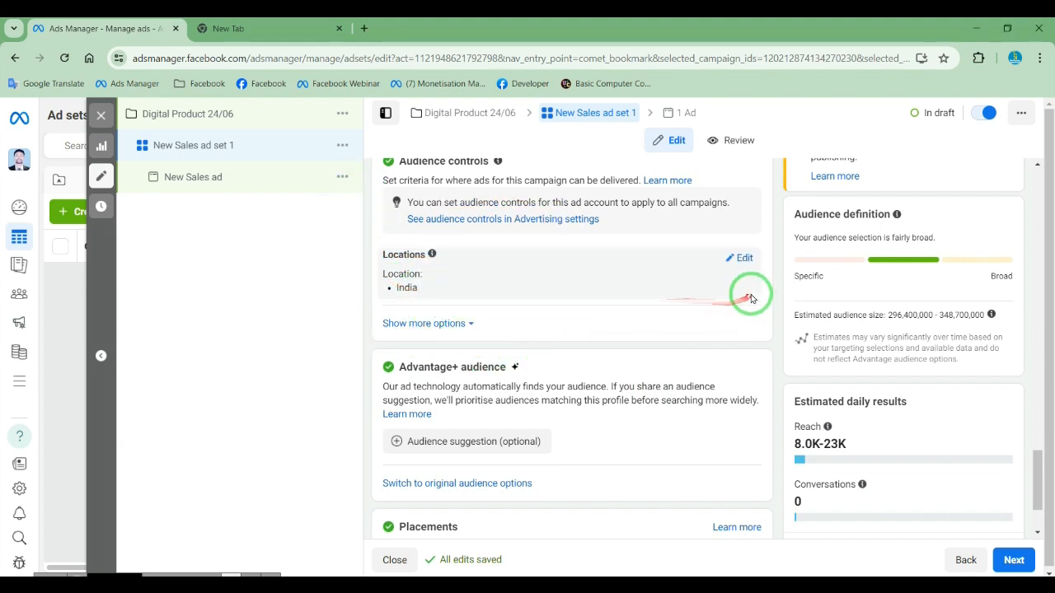
left_click(733, 260)
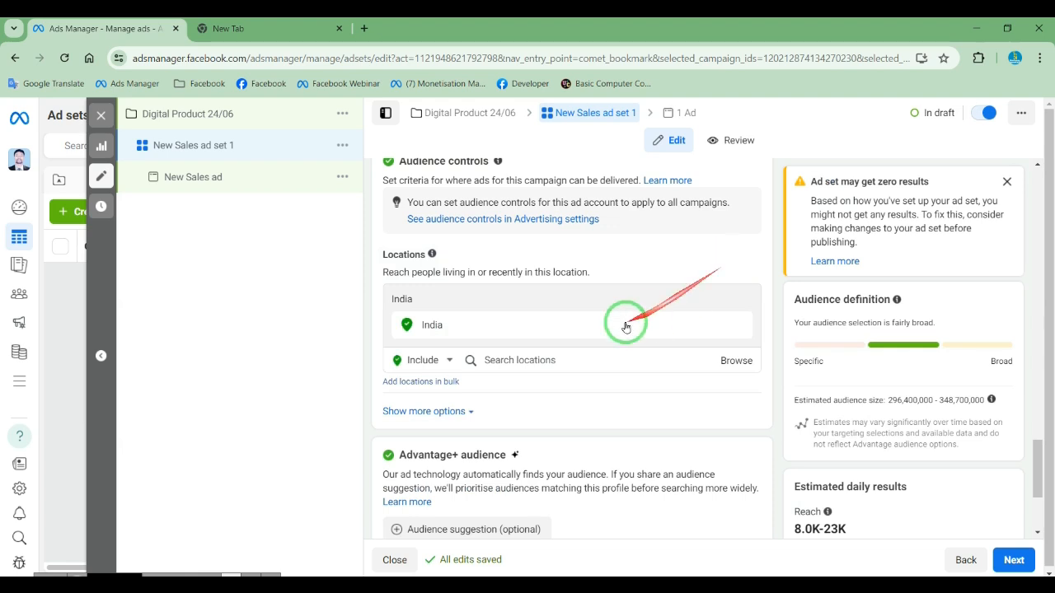
left_click(548, 360)
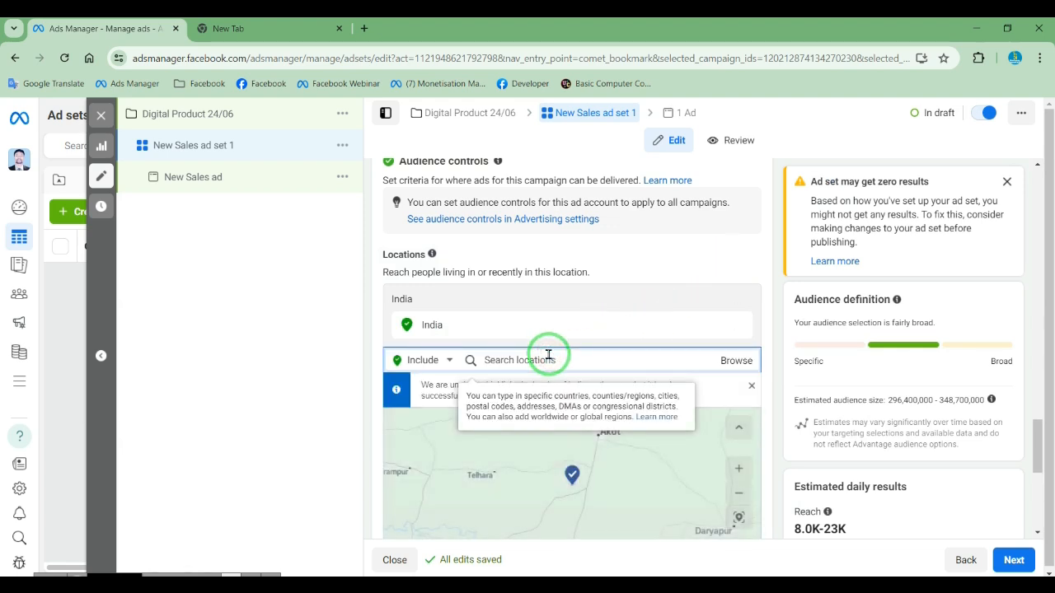
type("bihar")
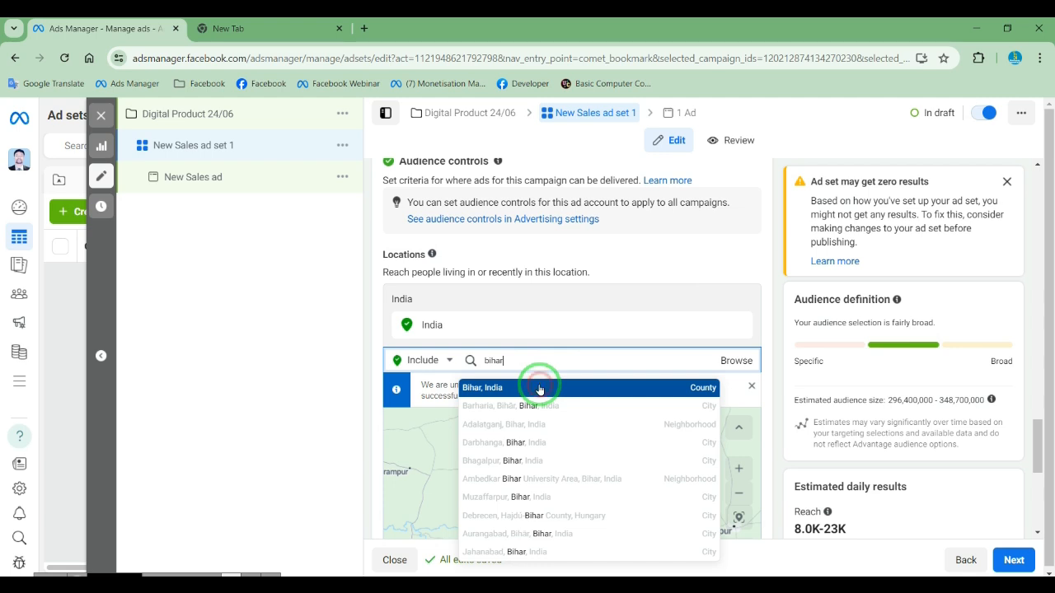
left_click(539, 389)
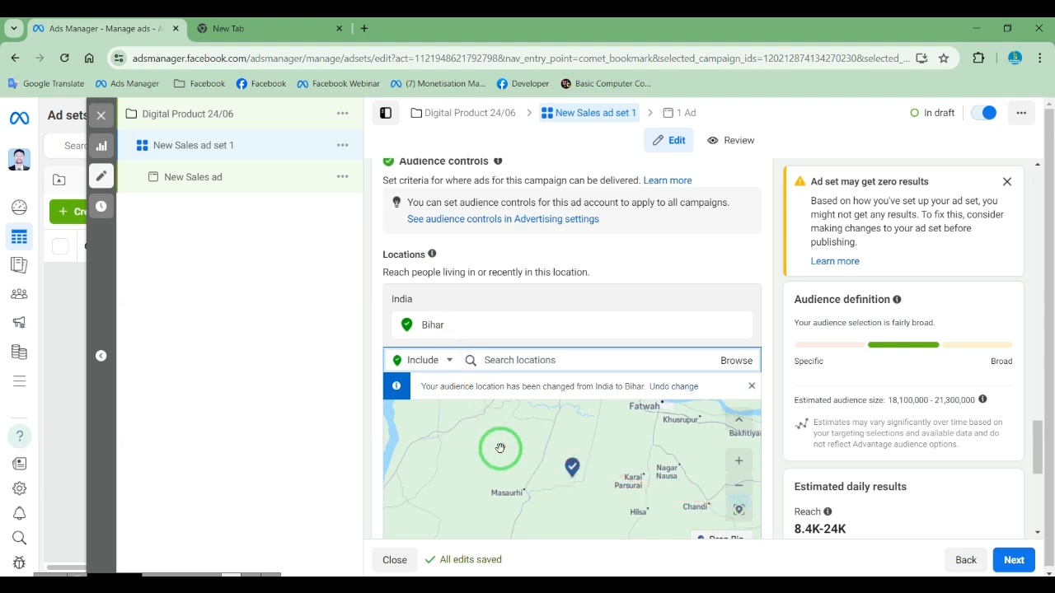
scroll(500, 447, "up", 1)
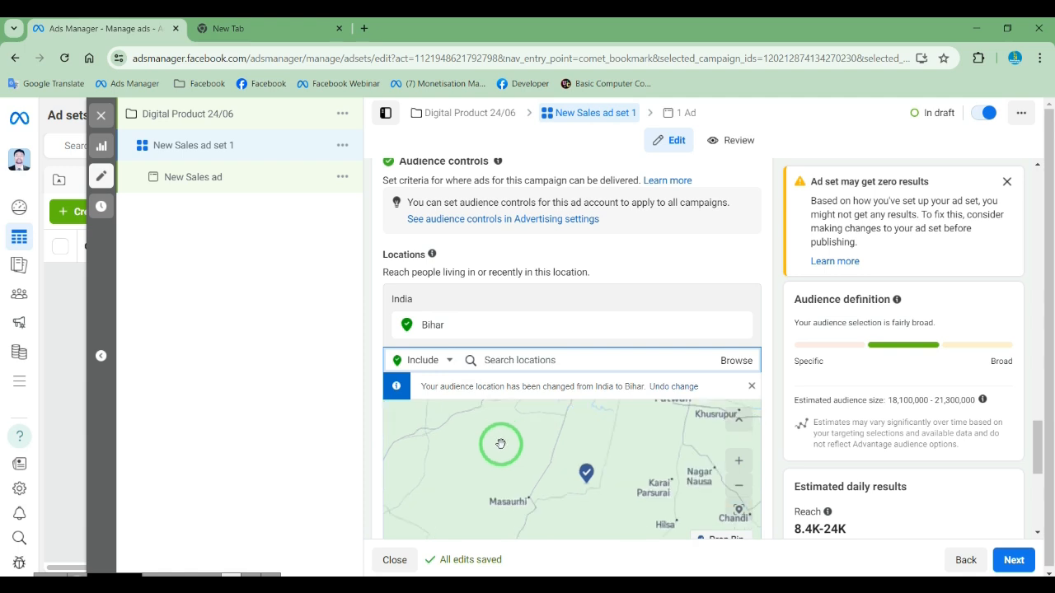
Switch the ad set from Advantage+ audience to the original audience options and confirm using the original audience.
scroll(763, 405, "down", 3)
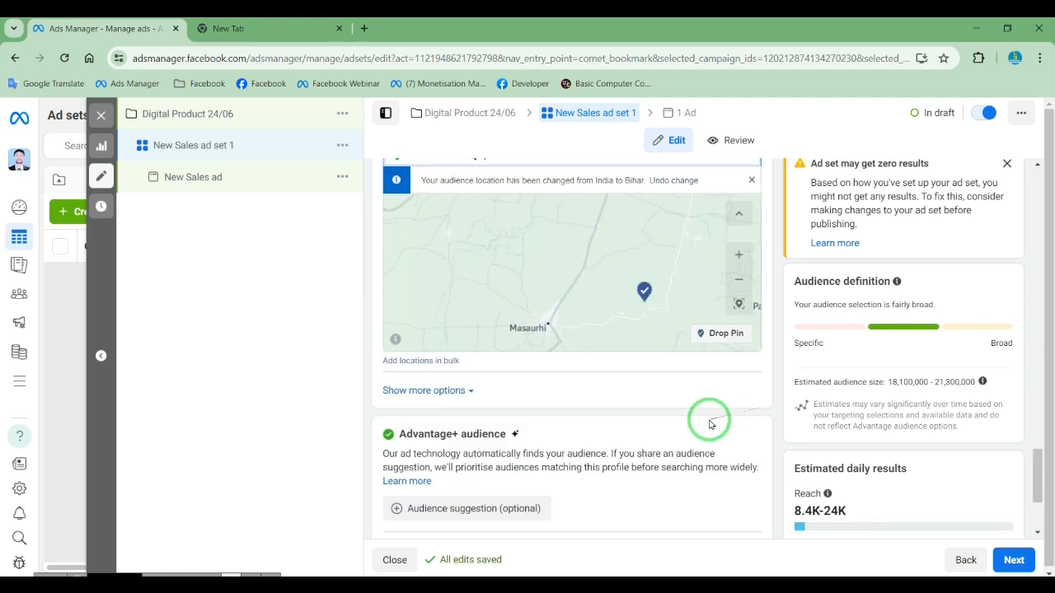
scroll(709, 423, "down", 1)
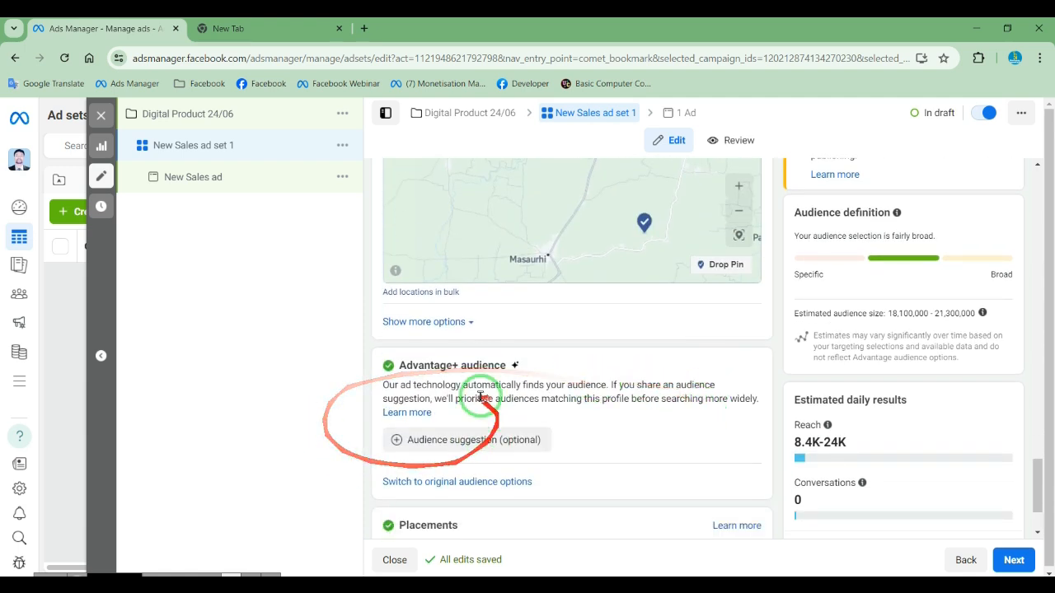
mouse_move(362, 338)
left_mouse_down()
mouse_move(572, 464)
mouse_move(593, 464)
left_mouse_up()
right_click(594, 465)
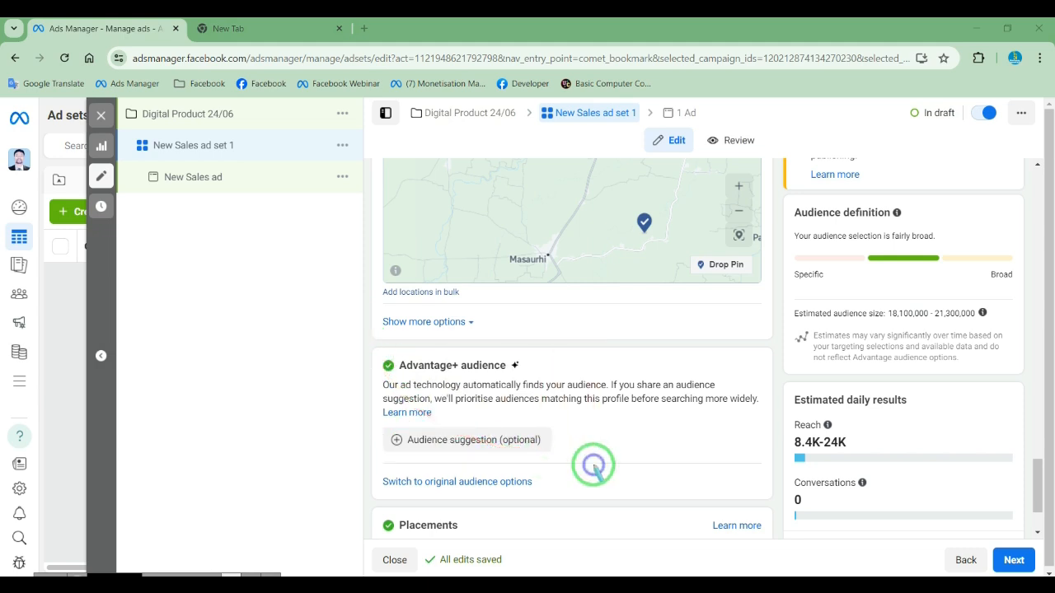
scroll(610, 453, "down", 1)
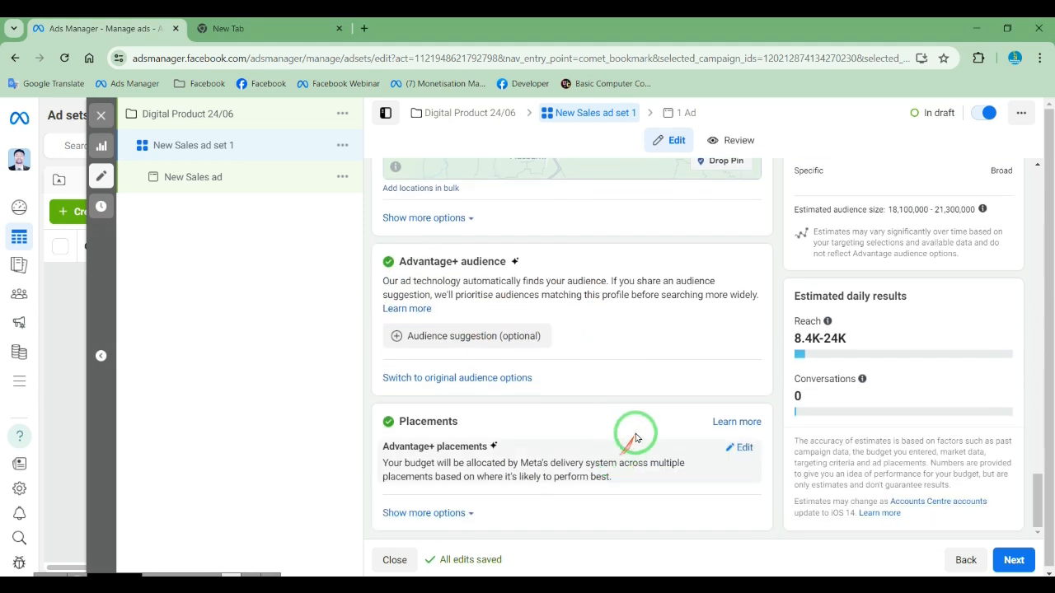
mouse_move(368, 243)
left_mouse_down()
mouse_move(506, 295)
mouse_move(554, 300)
left_mouse_up()
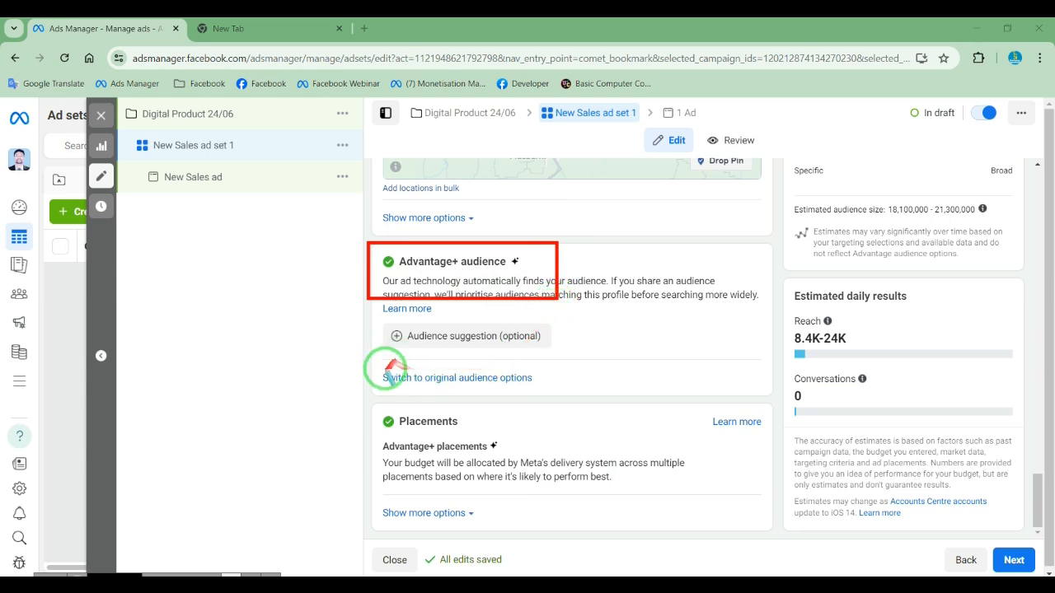
left_click_drag(366, 355, 571, 405)
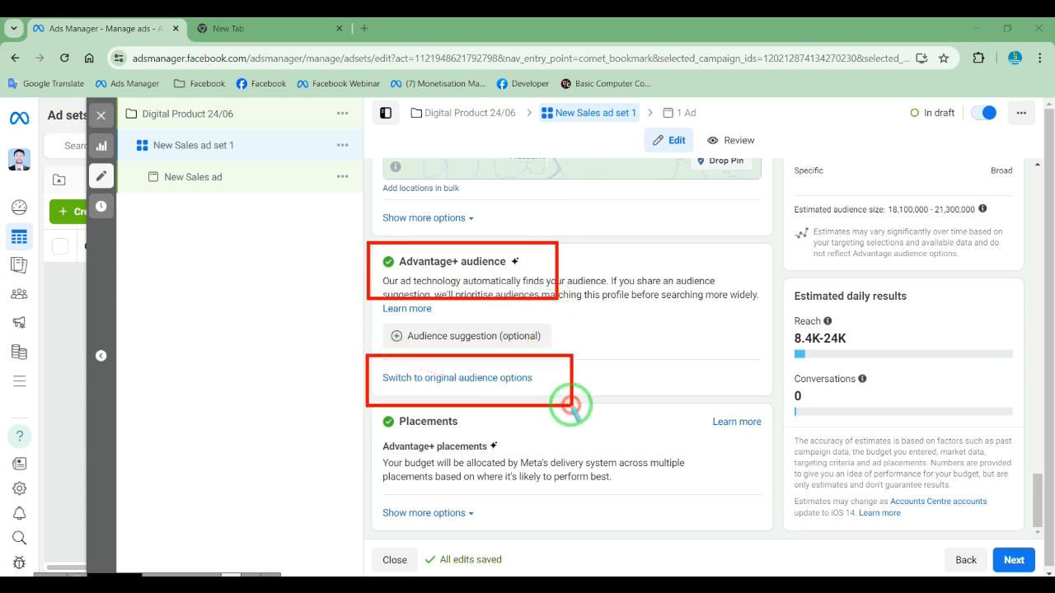
right_click(571, 405)
left_click_drag(367, 362, 544, 391)
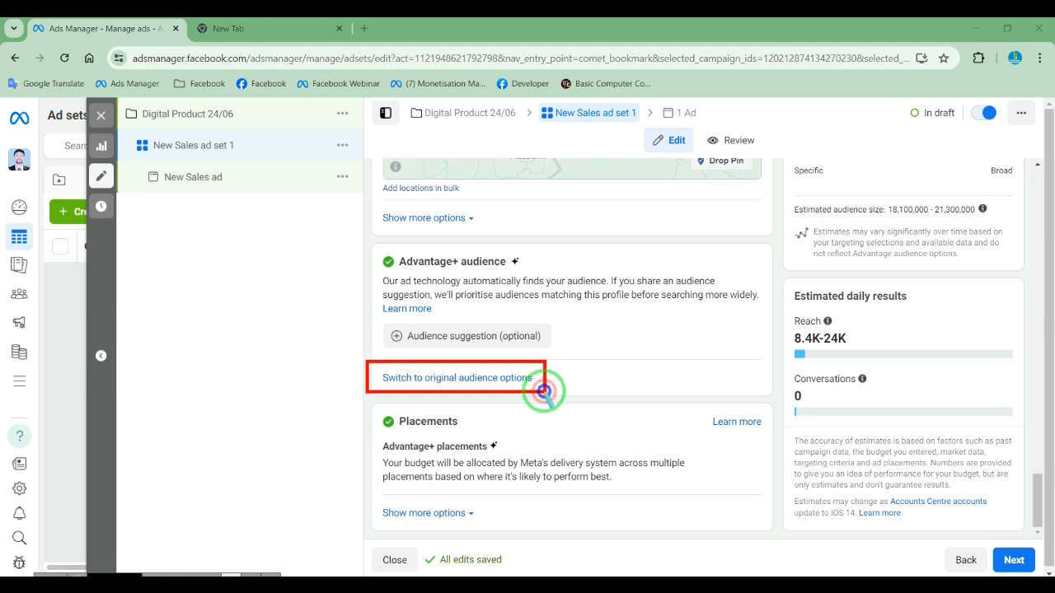
right_click(545, 391)
left_click(461, 377)
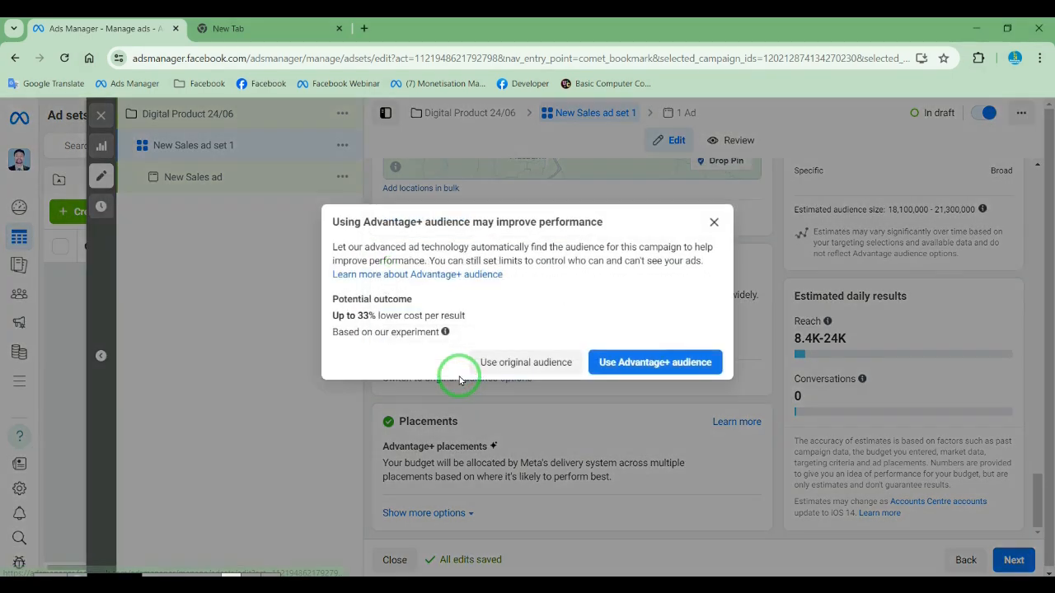
left_click(521, 363)
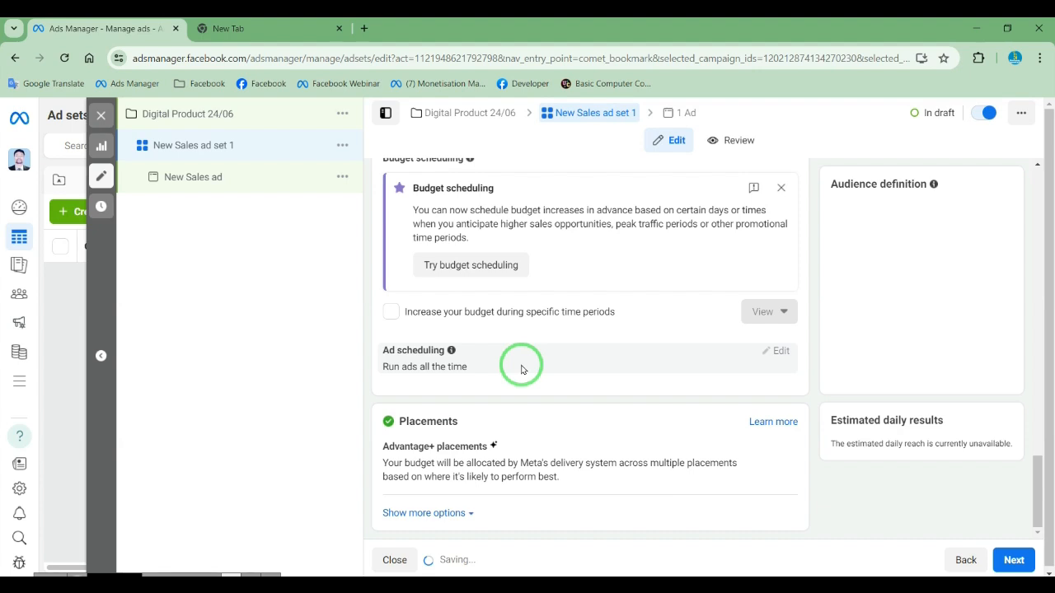
Look through the list of saved audiences in the ad set's Audience section.
scroll(696, 404, "up", 3)
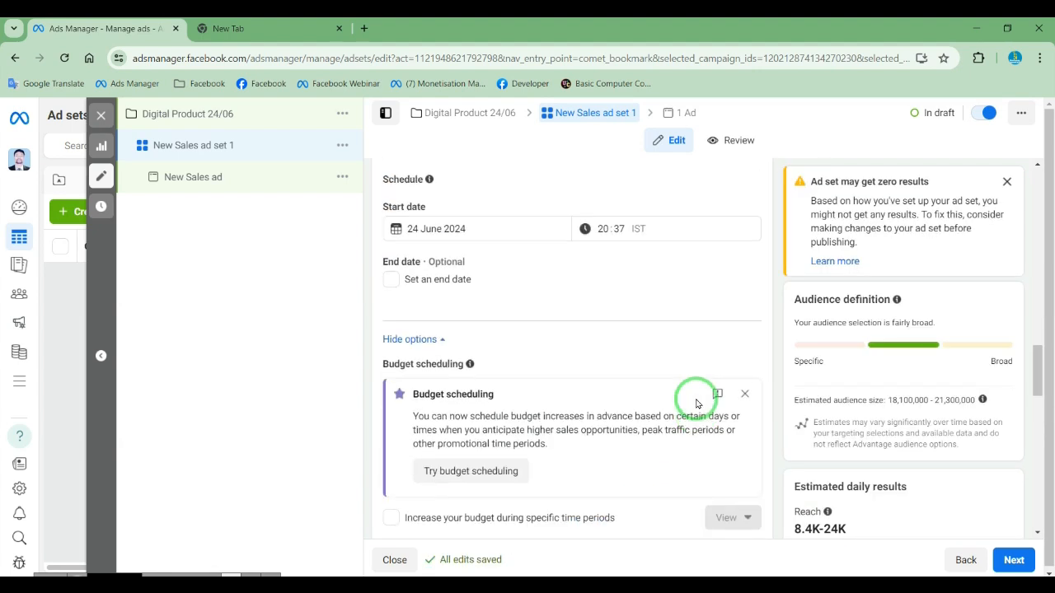
scroll(641, 379, "down", 3)
scroll(640, 373, "down", 2)
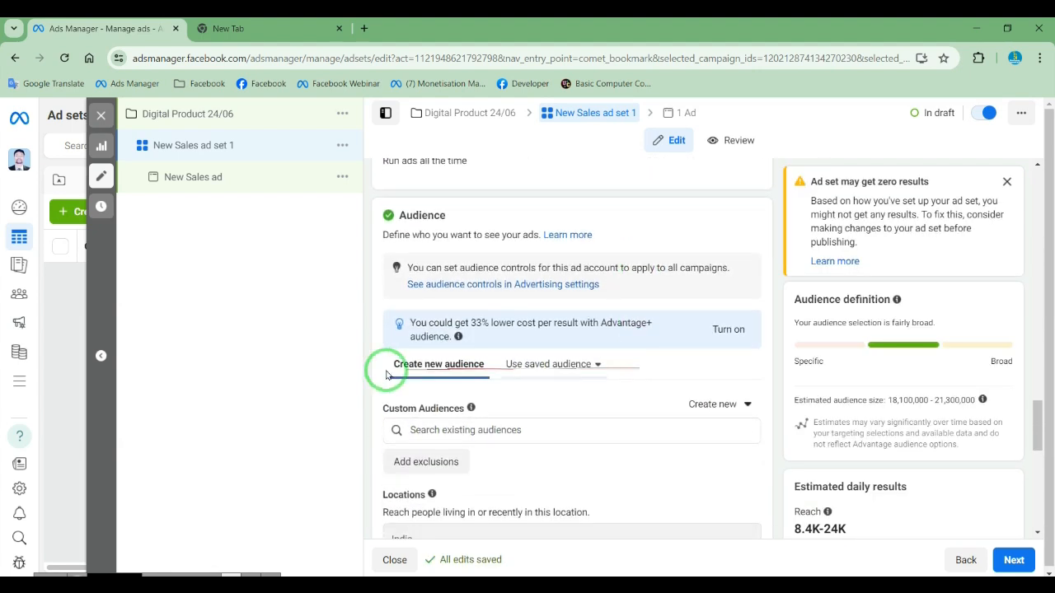
left_click(553, 365)
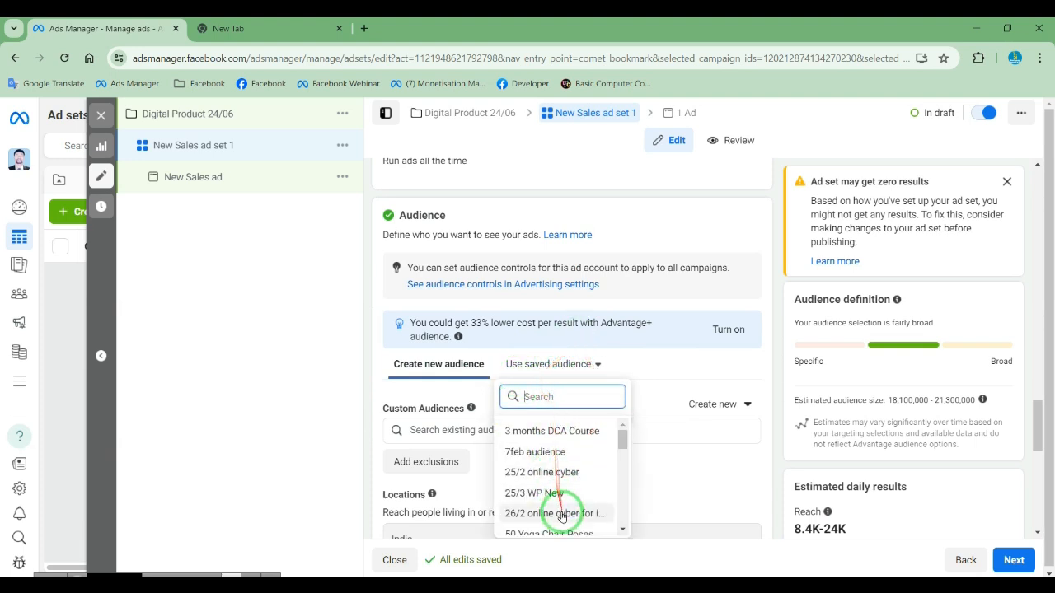
scroll(561, 504, "down", 5)
scroll(562, 499, "up", 5)
left_click(692, 388)
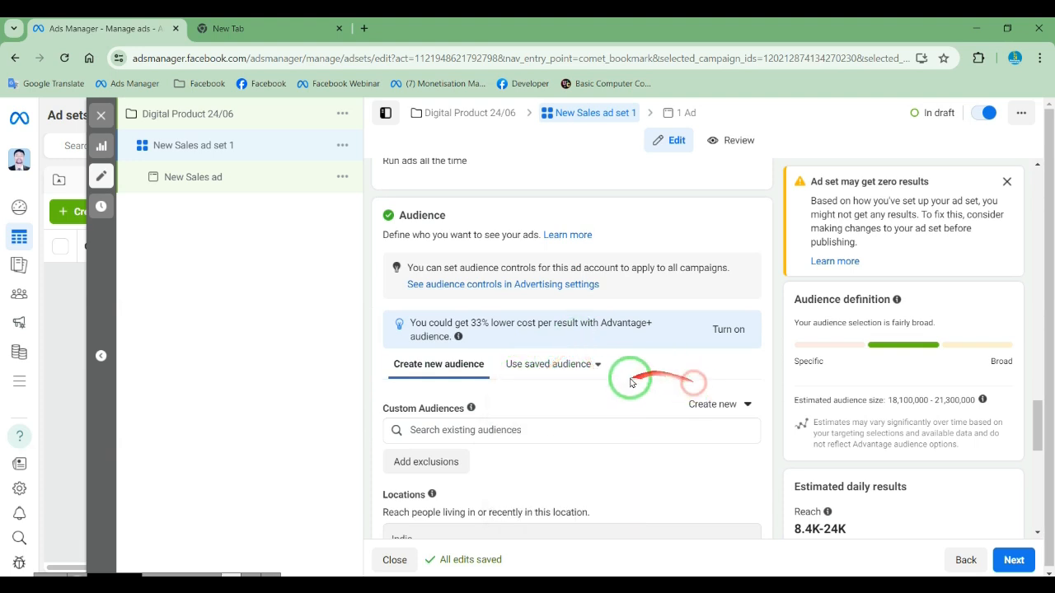
Apply the saved audience "Digital Marketing Course" to the ad set.
scroll(601, 371, "down", 2)
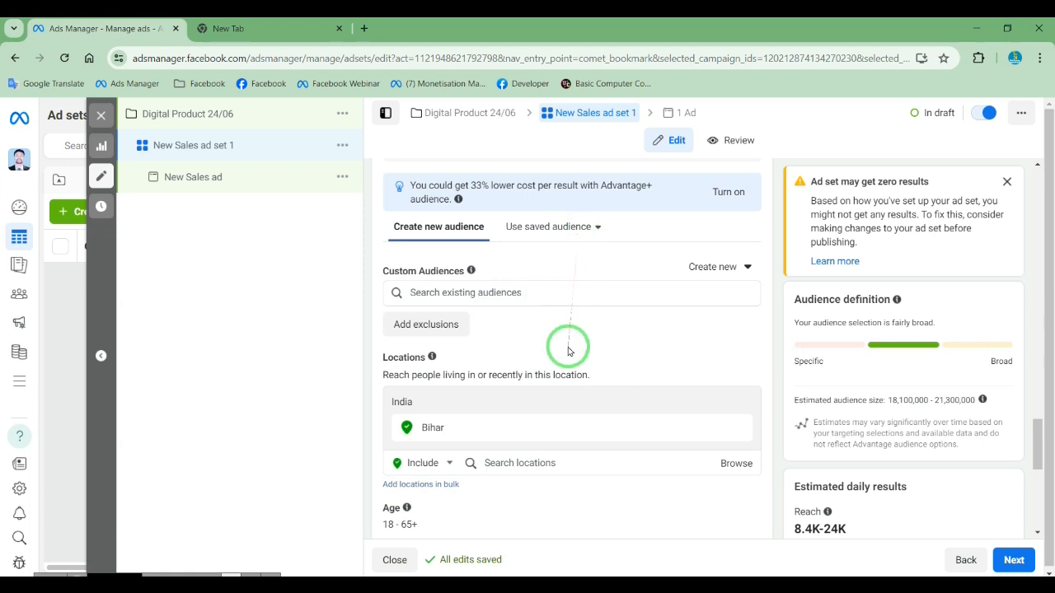
left_click(554, 226)
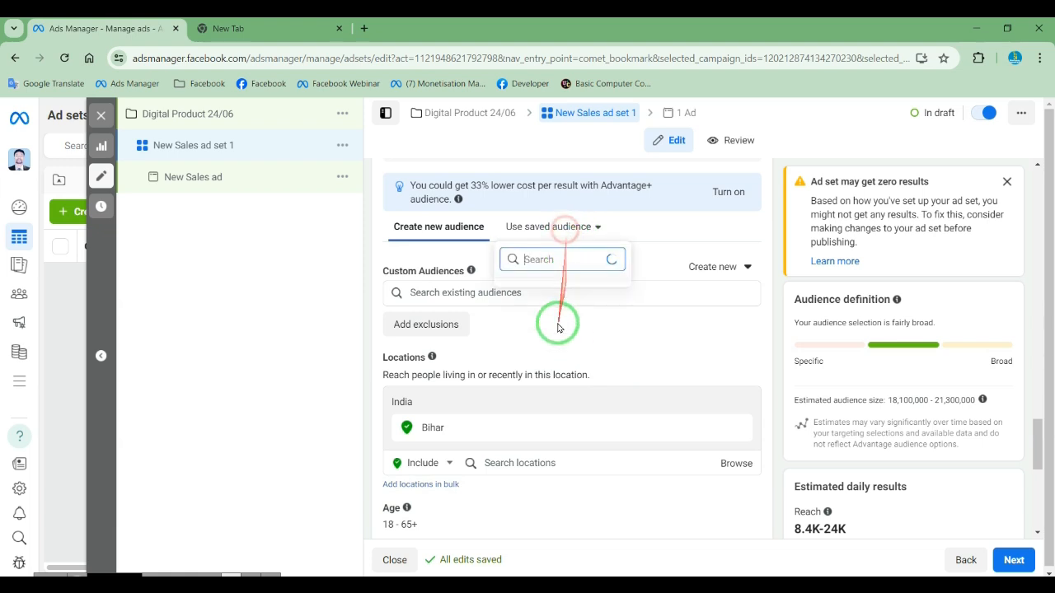
scroll(563, 296, "down", 1)
scroll(566, 266, "up", 2)
scroll(549, 372, "down", 3)
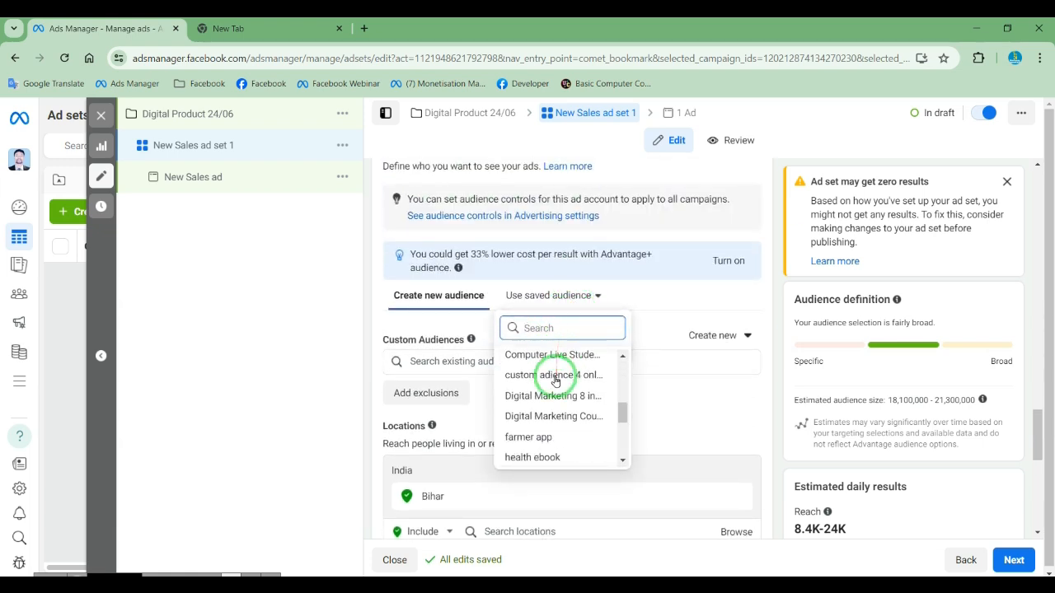
left_click(540, 376)
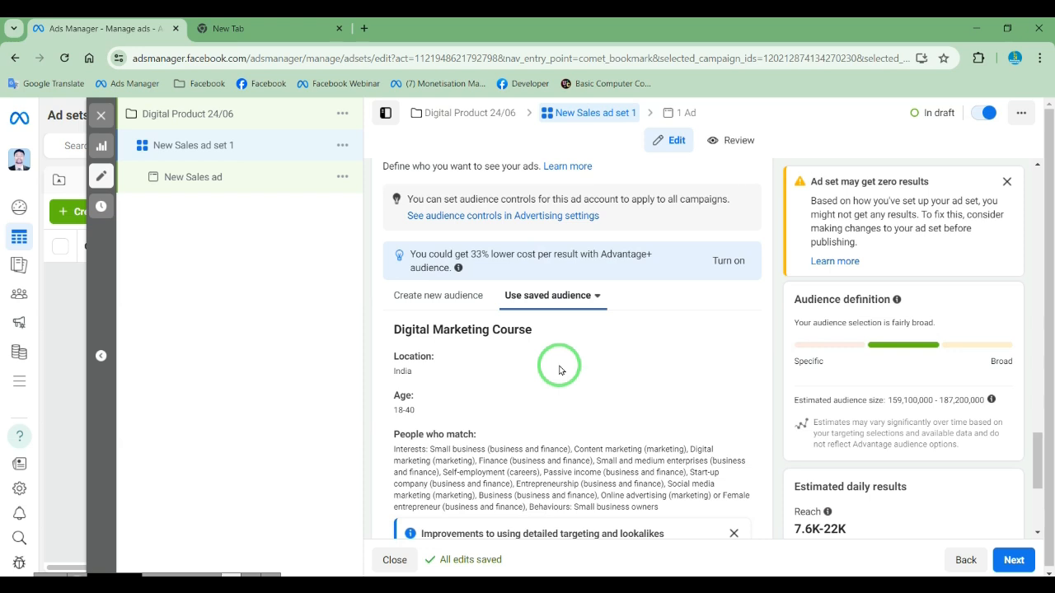
Review the saved audience's location, age and matching interests, and dismiss the notice about detailed targeting and lookalikes.
left_click_drag(361, 341, 464, 385)
mouse_move(376, 387)
left_mouse_down()
mouse_move(412, 414)
mouse_move(441, 418)
mouse_move(622, 507)
mouse_move(726, 519)
left_mouse_up()
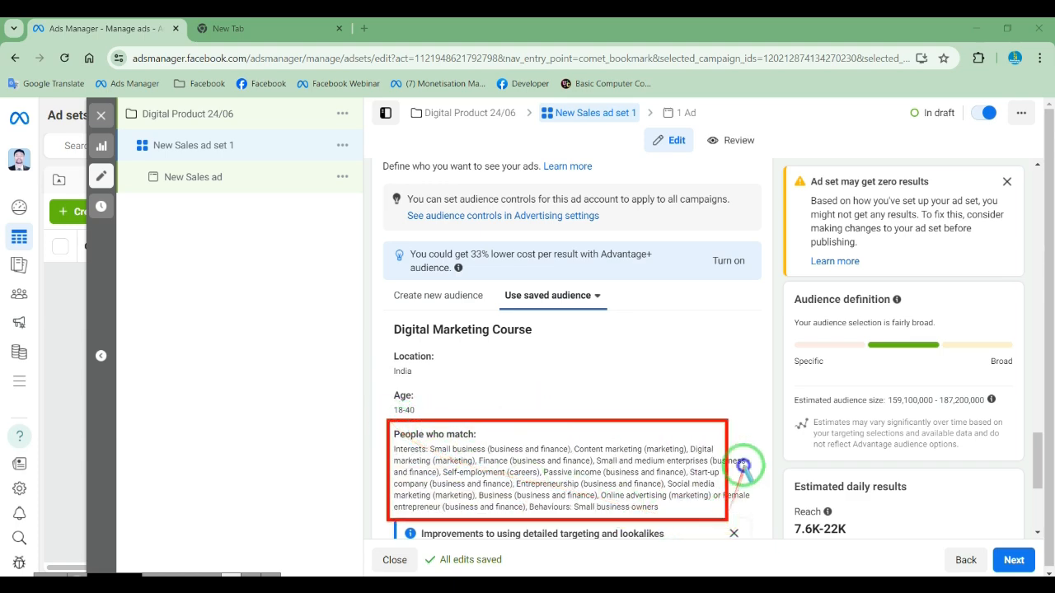
scroll(724, 404, "down", 3)
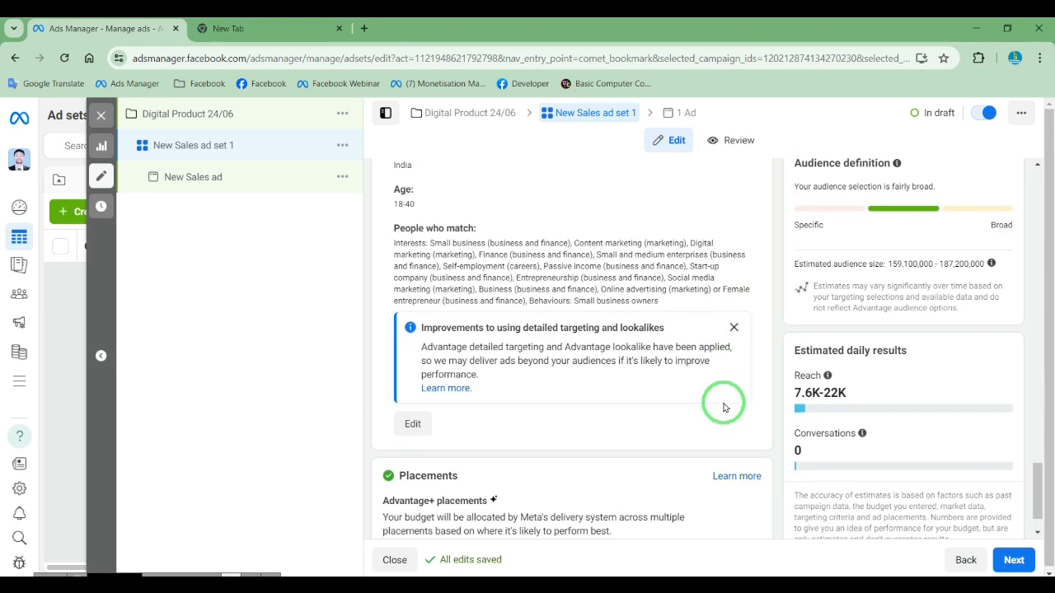
left_click(734, 328)
mouse_move(732, 327)
left_mouse_down()
mouse_move(414, 301)
mouse_move(516, 320)
left_mouse_up()
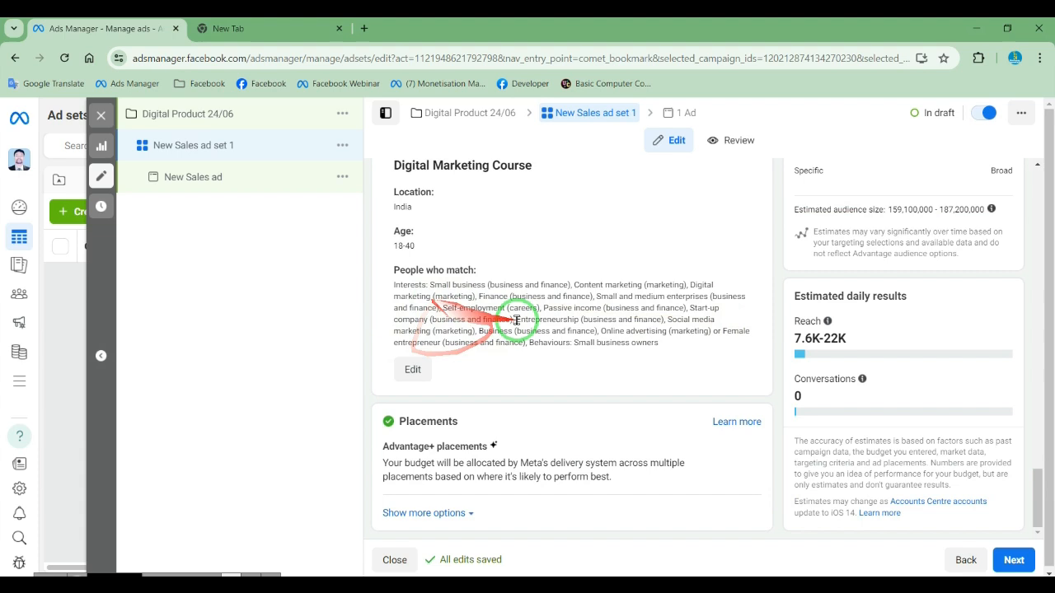
mouse_move(384, 268)
left_mouse_down()
mouse_move(546, 324)
mouse_move(747, 353)
left_mouse_up()
right_click(526, 376)
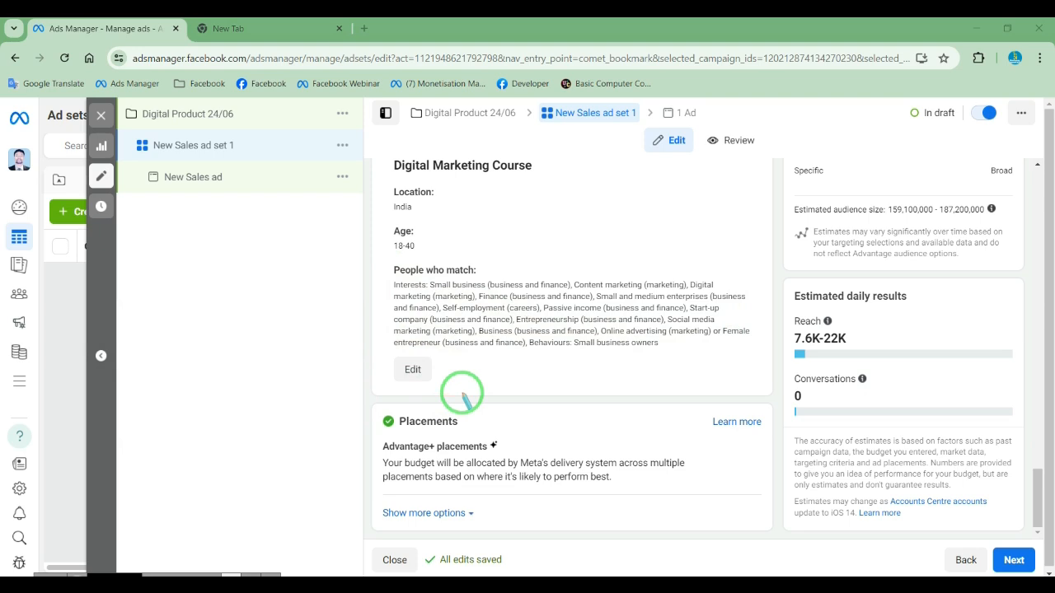
key("Escape")
Set the ad set's placements to Manual placements and bring up the platform choices.
scroll(528, 393, "down", 2)
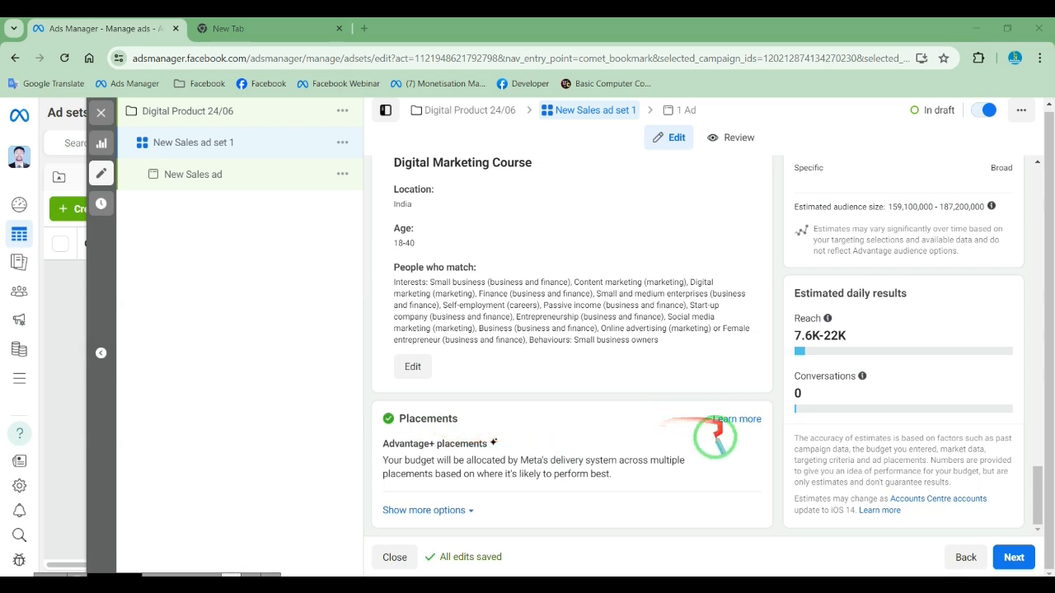
left_click_drag(367, 394, 561, 494)
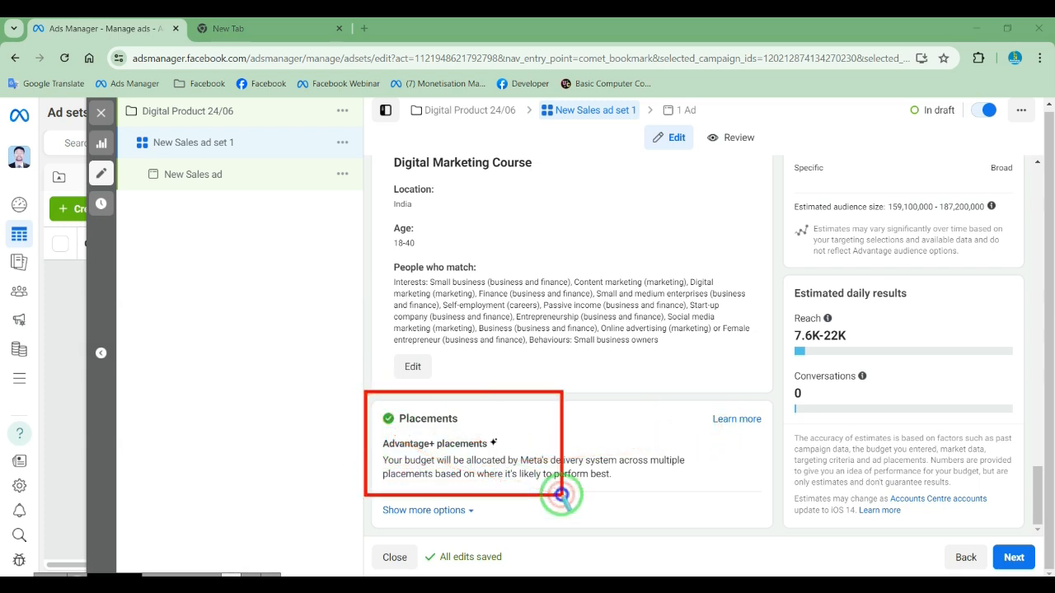
left_click(461, 509)
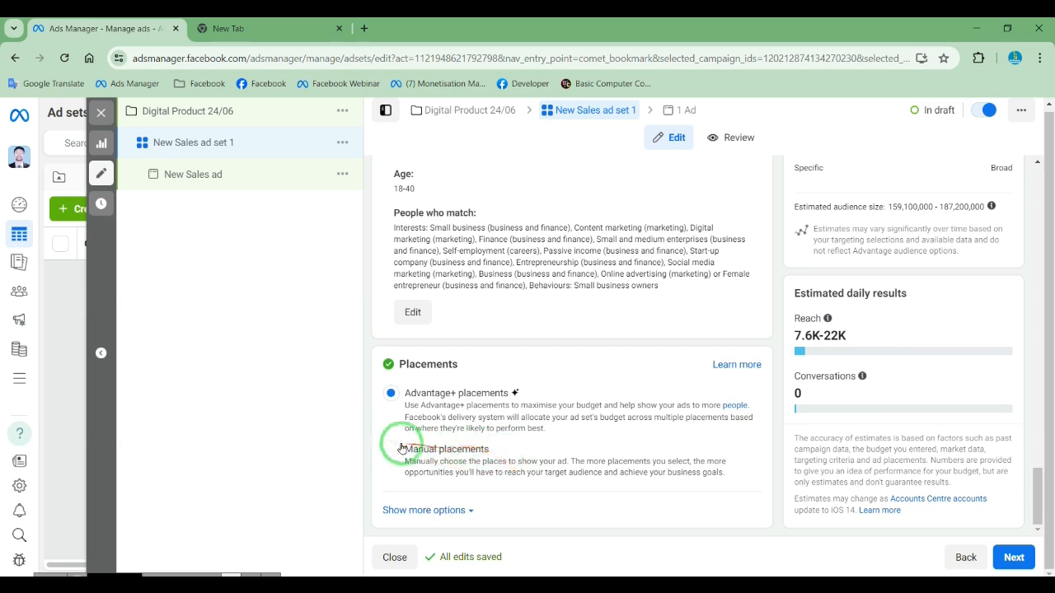
scroll(618, 430, "down", 5)
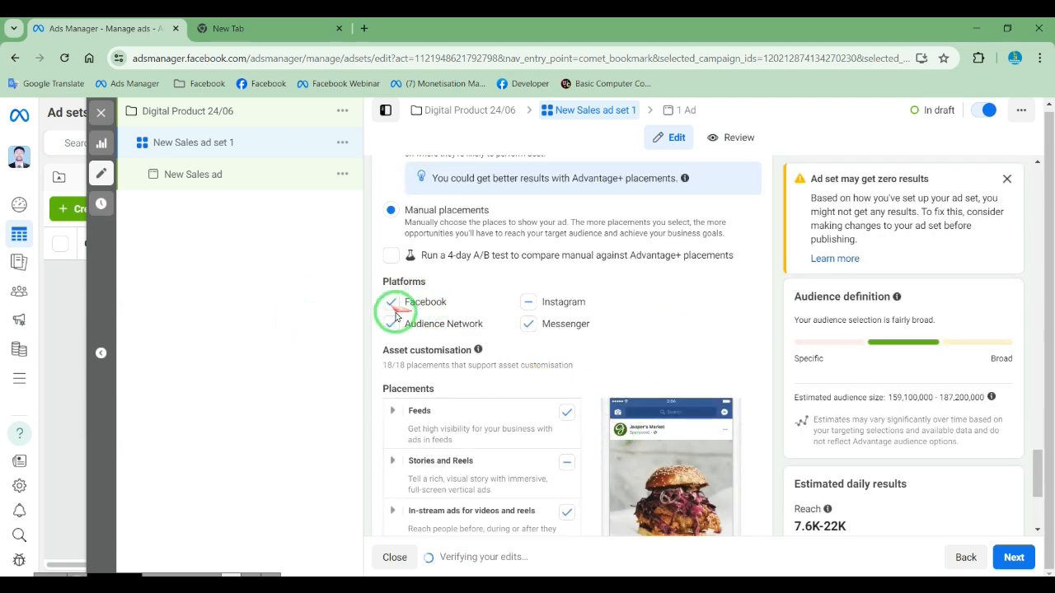
Exclude Audience Network and Messenger from the ad set's platforms, keeping Facebook and Instagram selected.
left_click(390, 328)
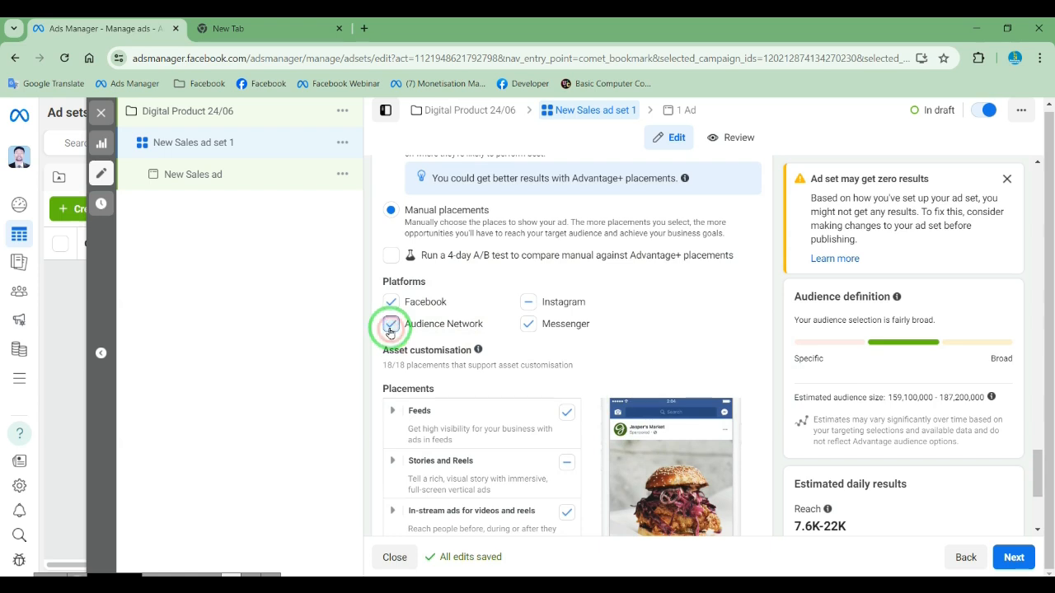
left_click(528, 328)
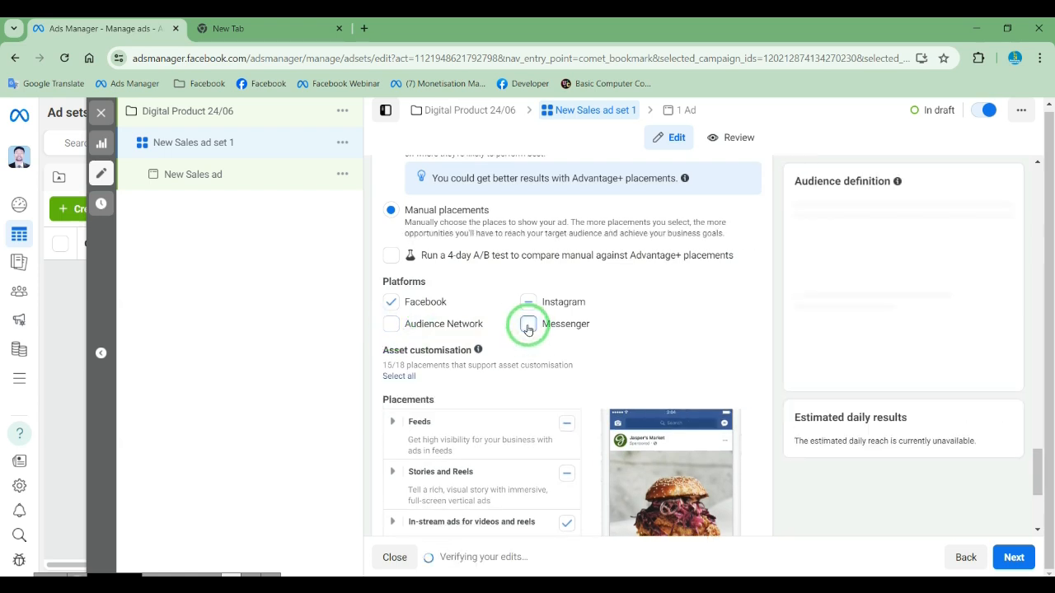
left_click(393, 305)
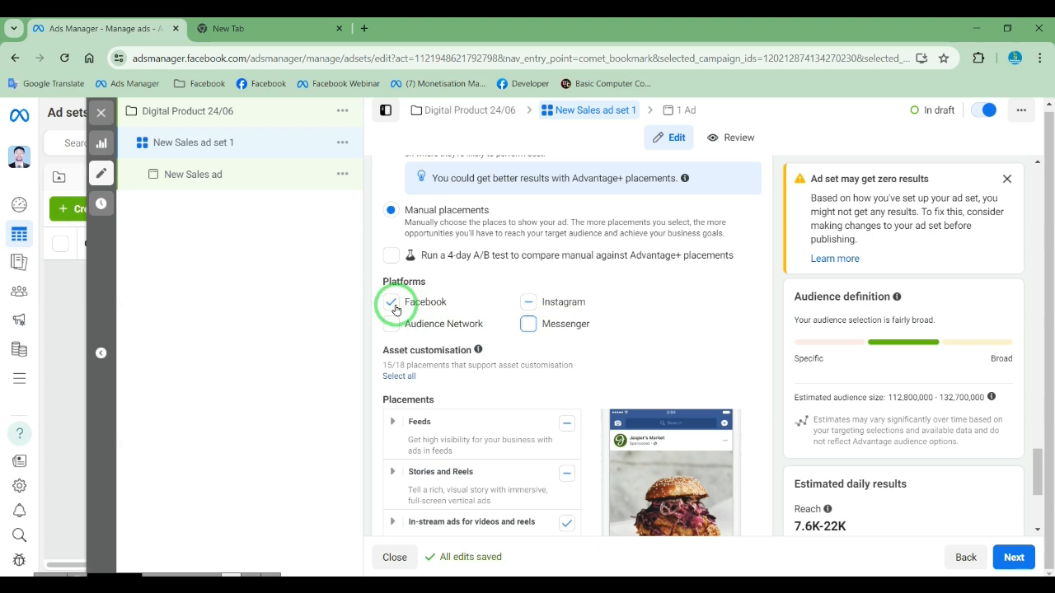
left_click(529, 305)
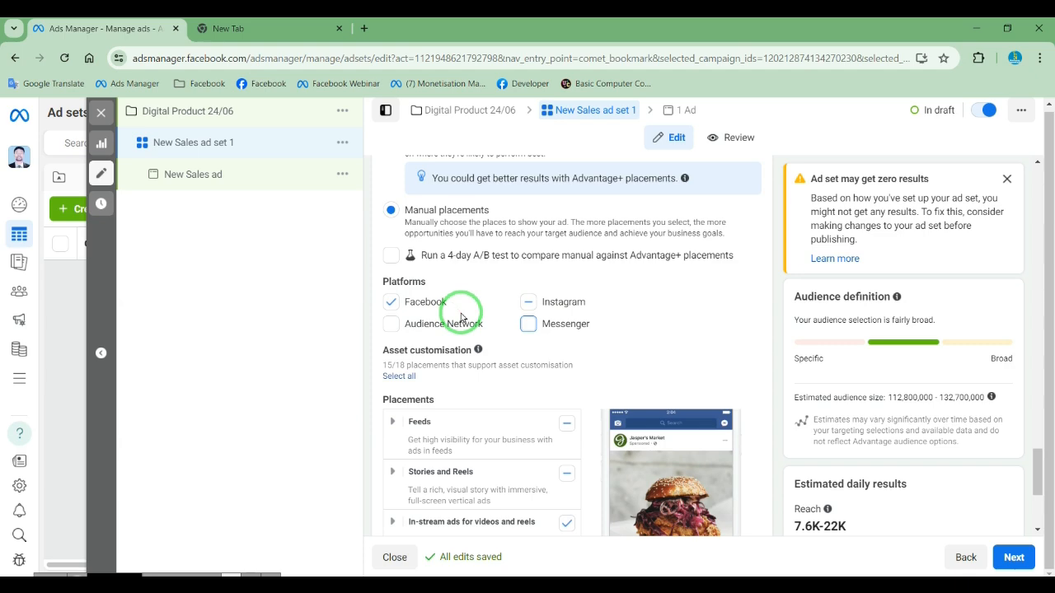
Review the ad set's placement list and its estimated daily reach and conversations.
scroll(471, 349, "down", 2)
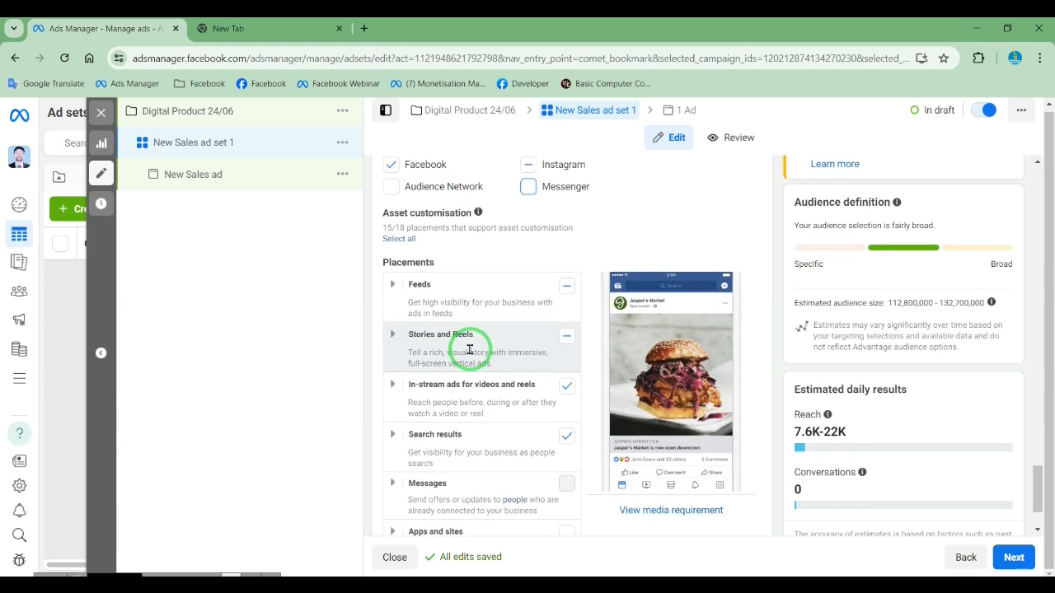
scroll(471, 348, "down", 1)
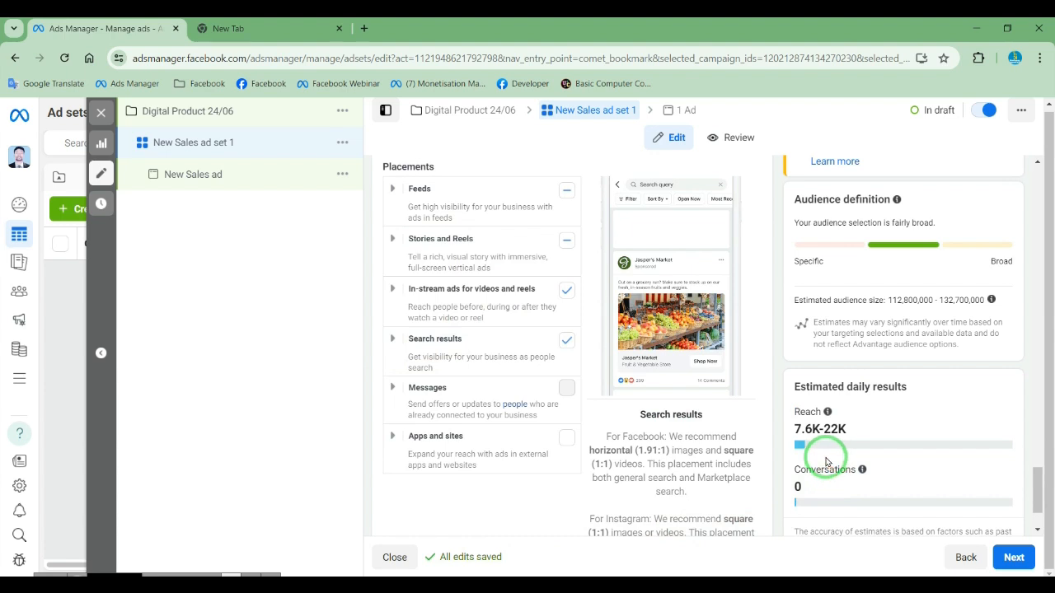
left_click_drag(787, 468, 870, 503)
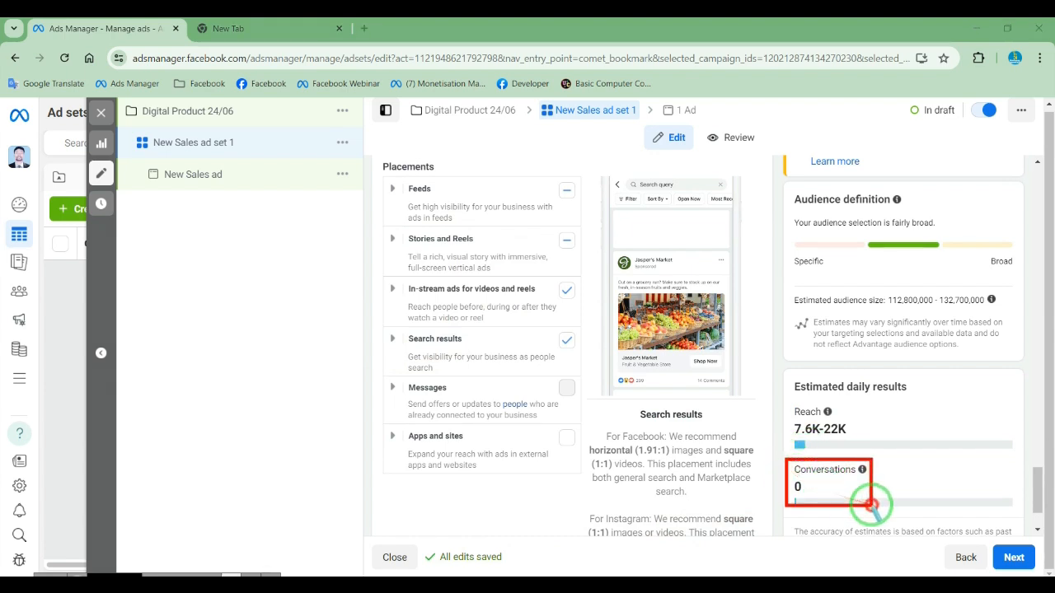
left_click_drag(781, 399, 853, 451)
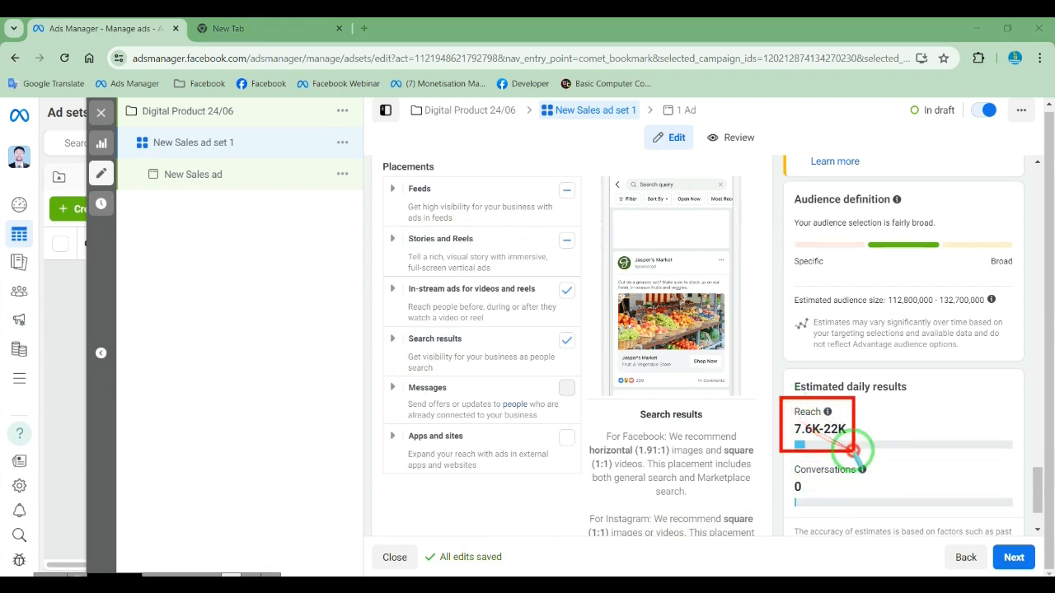
left_click_drag(788, 463, 877, 520)
right_click(876, 506)
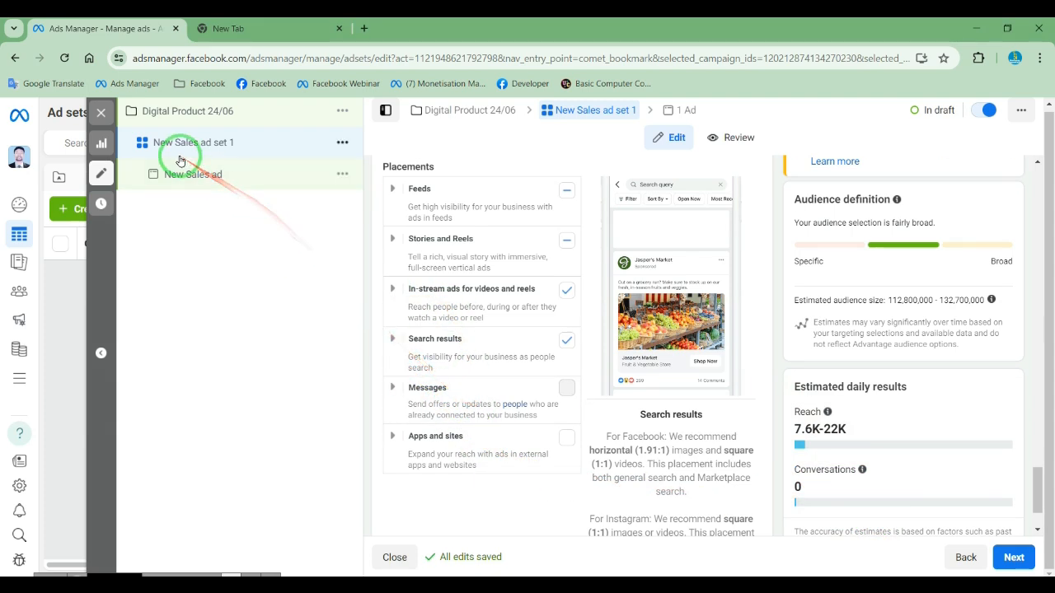
mouse_move(159, 127)
left_mouse_down()
mouse_move(302, 163)
mouse_move(310, 155)
left_mouse_up()
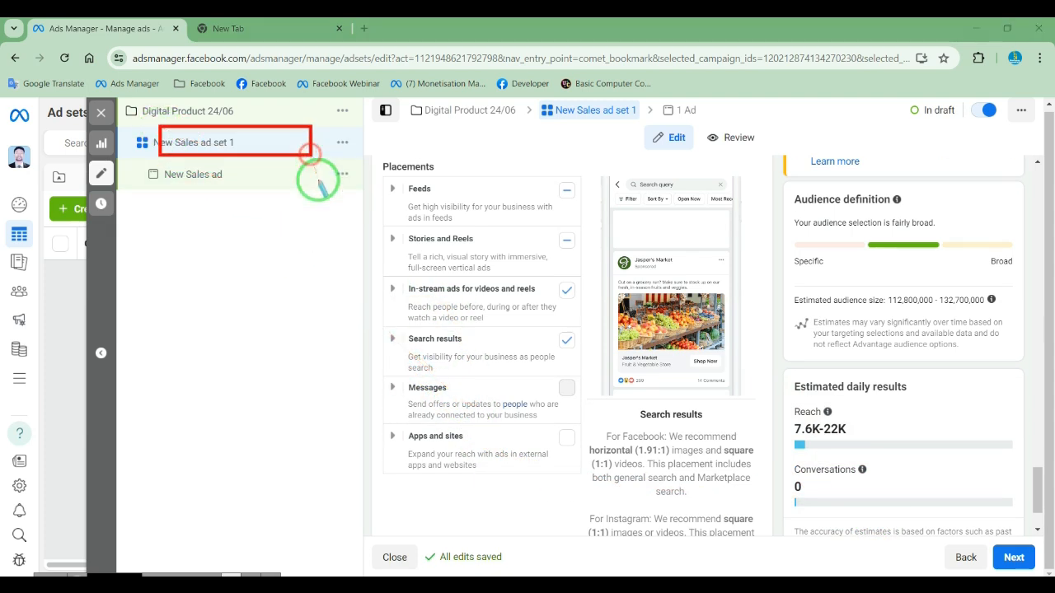
Continue to the ad level and name the ad "New Sales ad 1".
left_click(1013, 557)
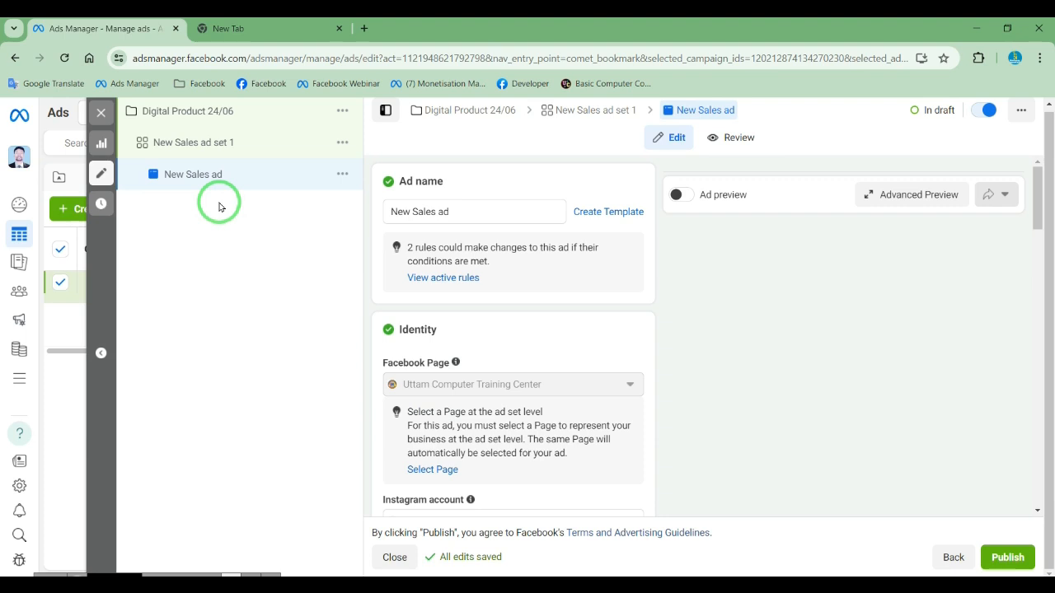
mouse_move(370, 161)
left_mouse_down()
mouse_move(526, 234)
mouse_move(470, 216)
left_mouse_up()
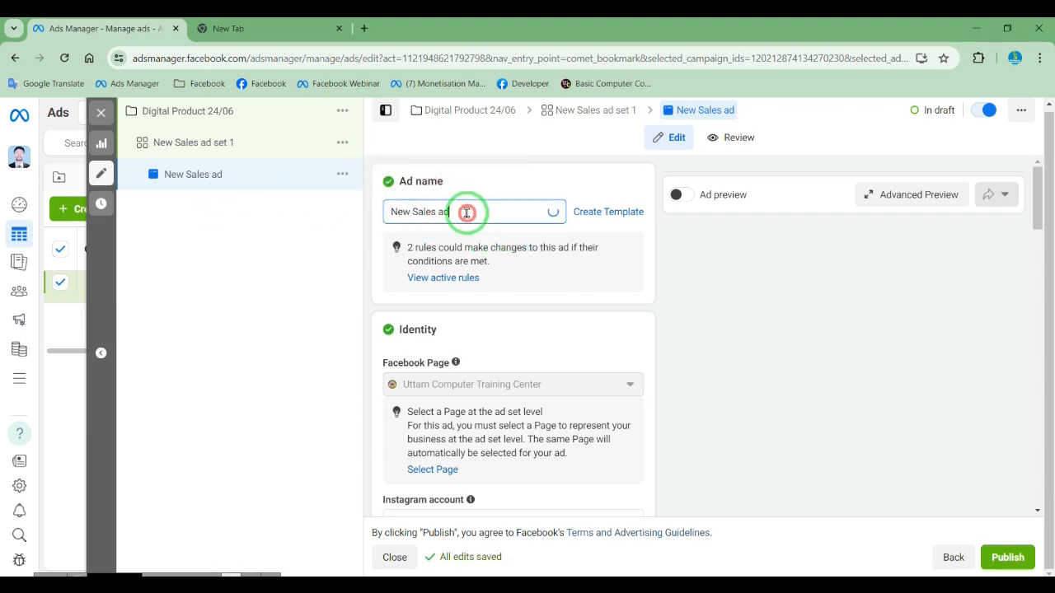
left_click(467, 212)
type("1")
mouse_move(495, 227)
left_mouse_down()
mouse_move(672, 297)
mouse_move(306, 276)
mouse_move(213, 157)
left_mouse_up()
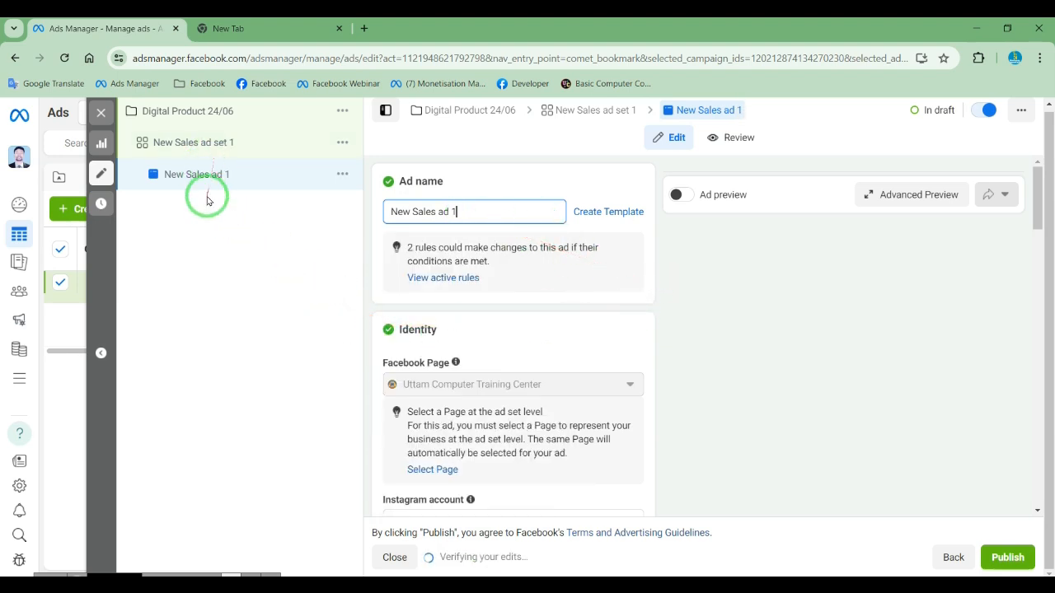
mouse_move(207, 201)
left_mouse_down()
mouse_move(353, 198)
mouse_move(494, 230)
mouse_move(547, 363)
left_mouse_up()
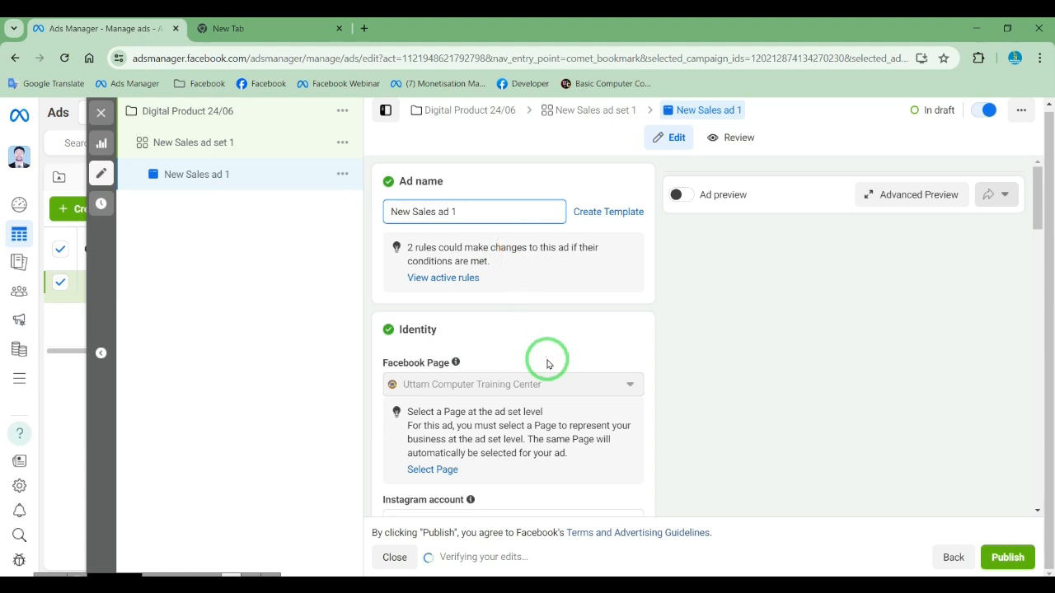
Review the ad's Instagram account, ad setup, creative source and format options, down to the Ad creative section.
scroll(707, 361, "down", 3)
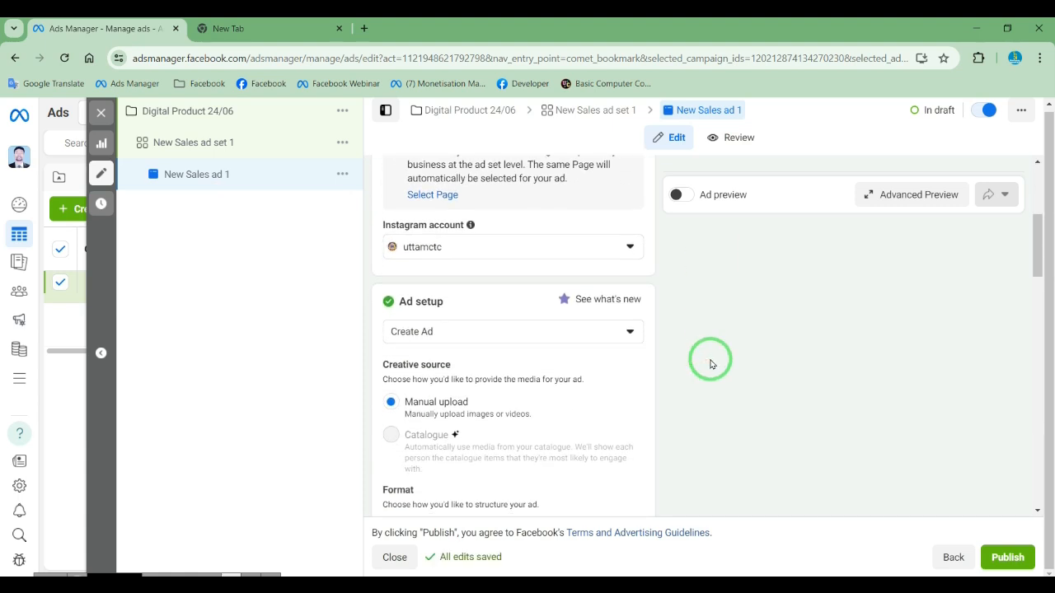
left_click_drag(711, 363, 343, 246)
mouse_move(368, 210)
left_mouse_down()
mouse_move(492, 261)
mouse_move(646, 266)
left_mouse_up()
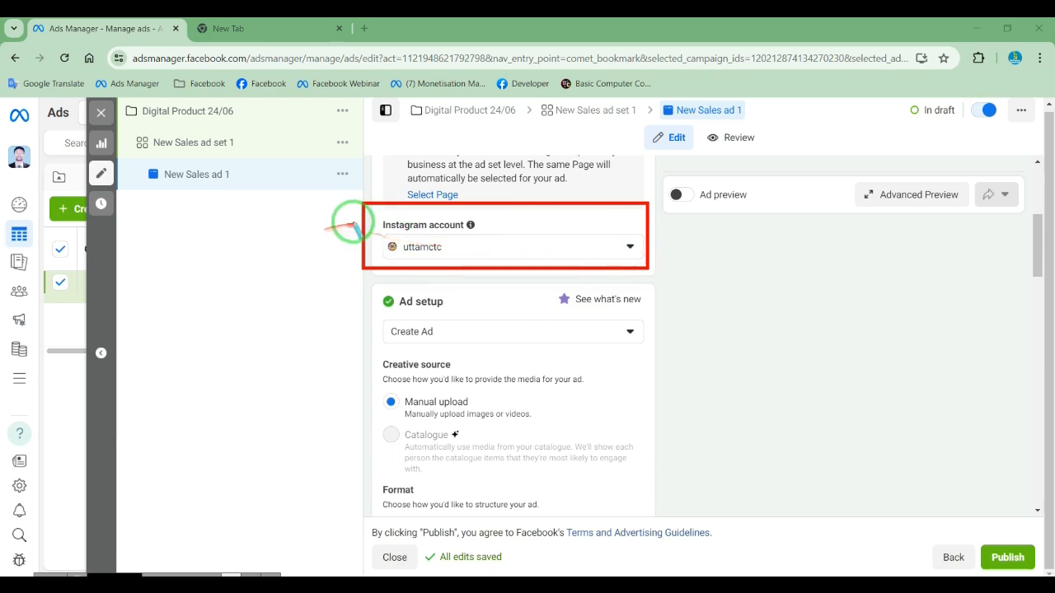
left_click_drag(366, 209, 628, 260)
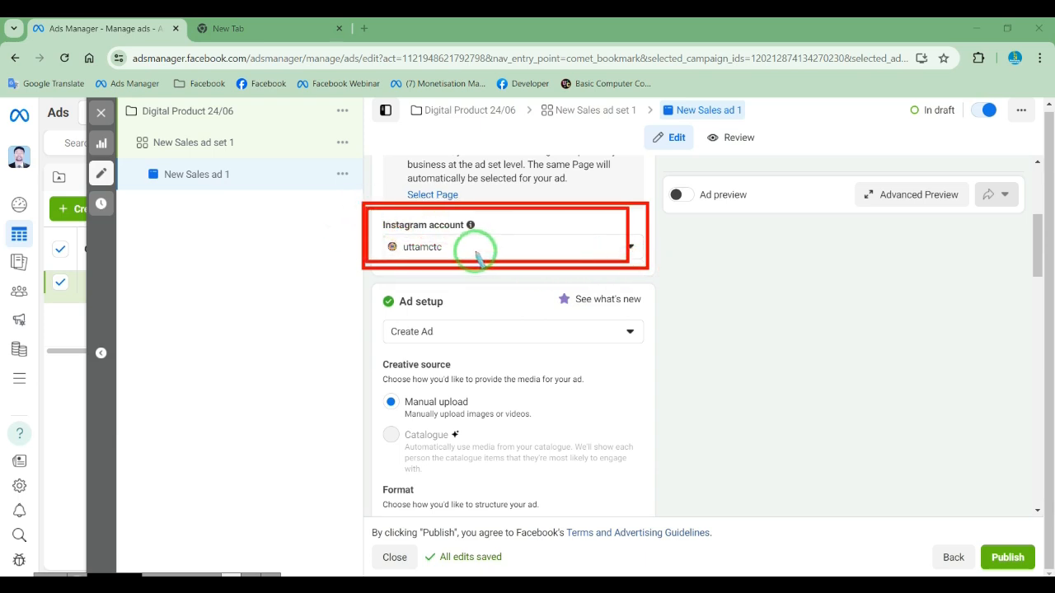
mouse_move(352, 290)
left_mouse_down()
mouse_move(448, 331)
mouse_move(740, 362)
left_mouse_up()
right_click(734, 364)
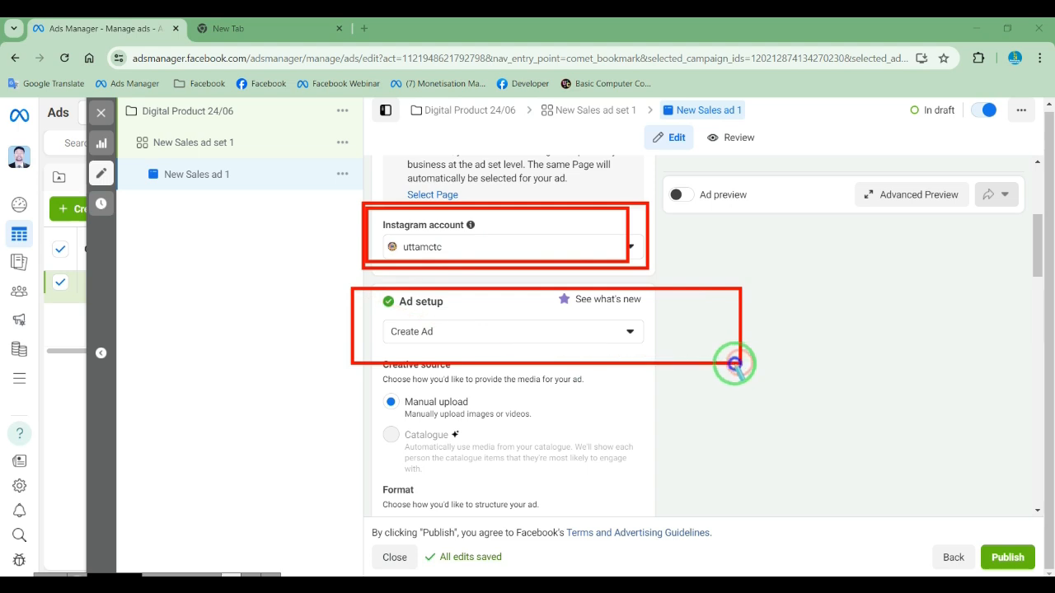
scroll(736, 372, "down", 3)
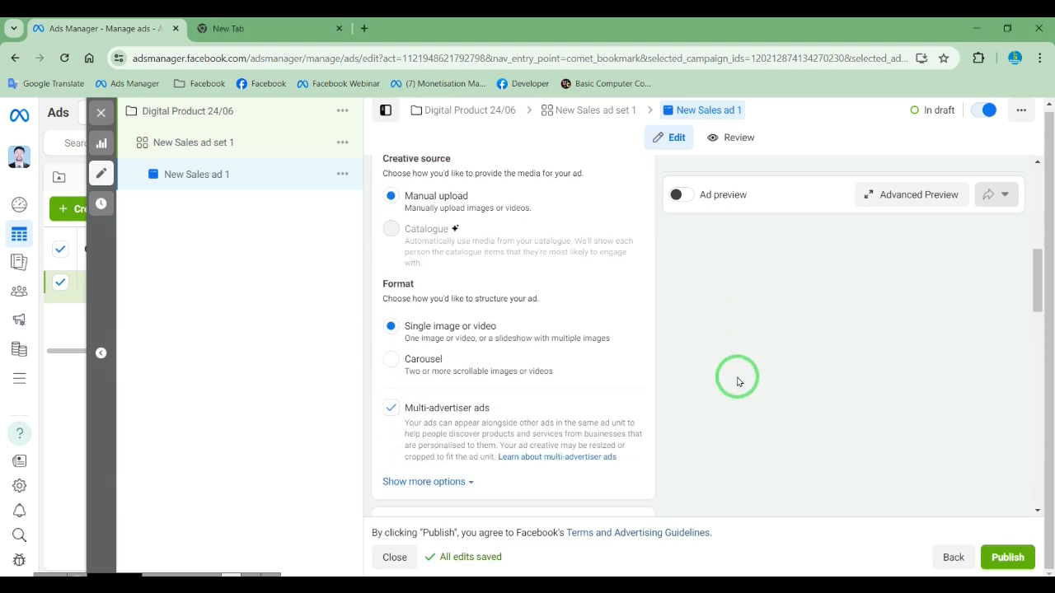
scroll(738, 381, "down", 1)
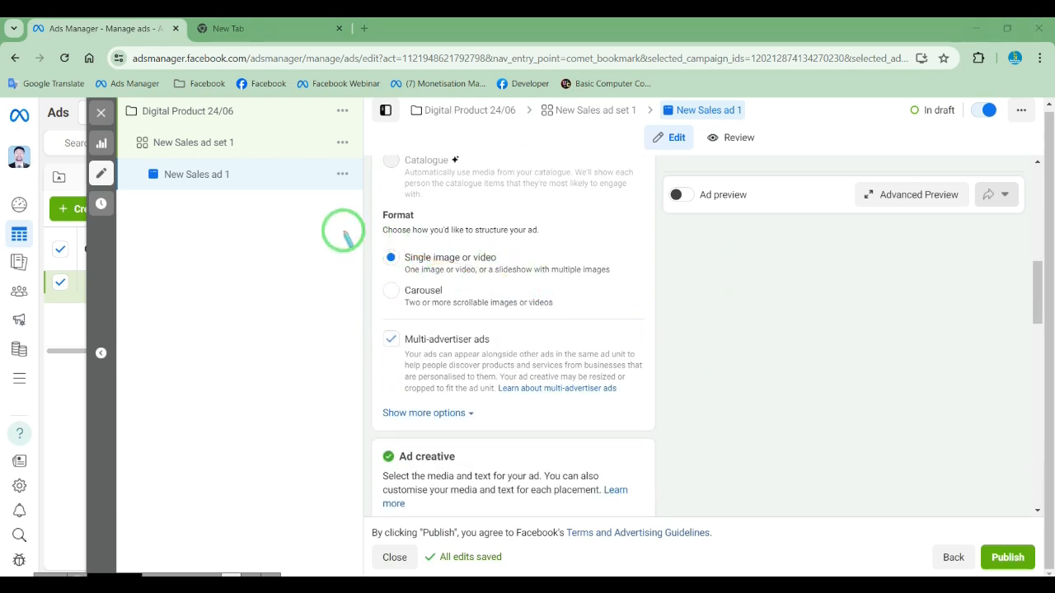
left_click_drag(360, 234, 521, 274)
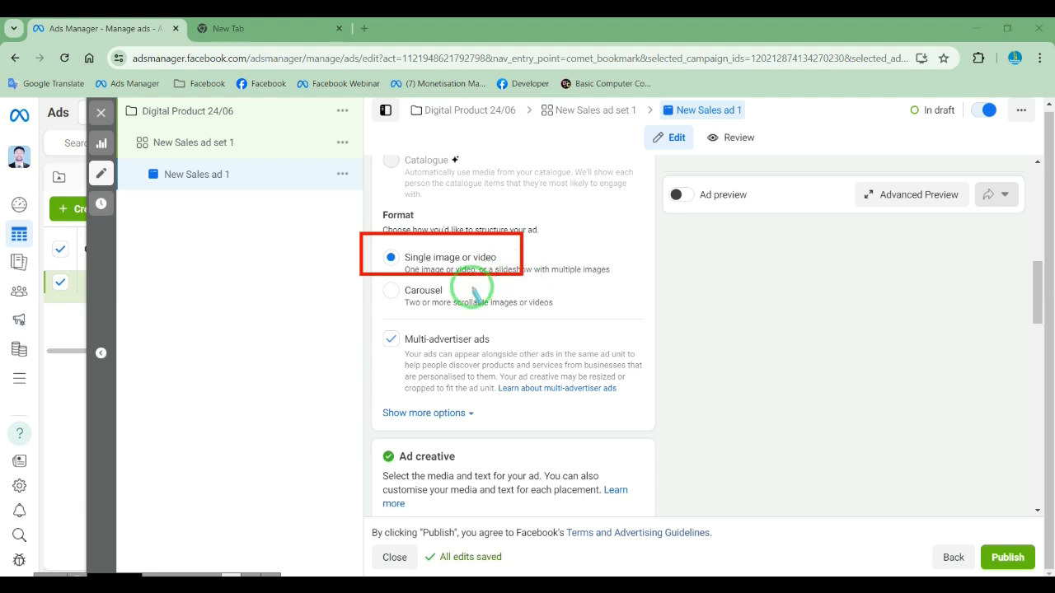
left_click_drag(464, 241, 504, 267)
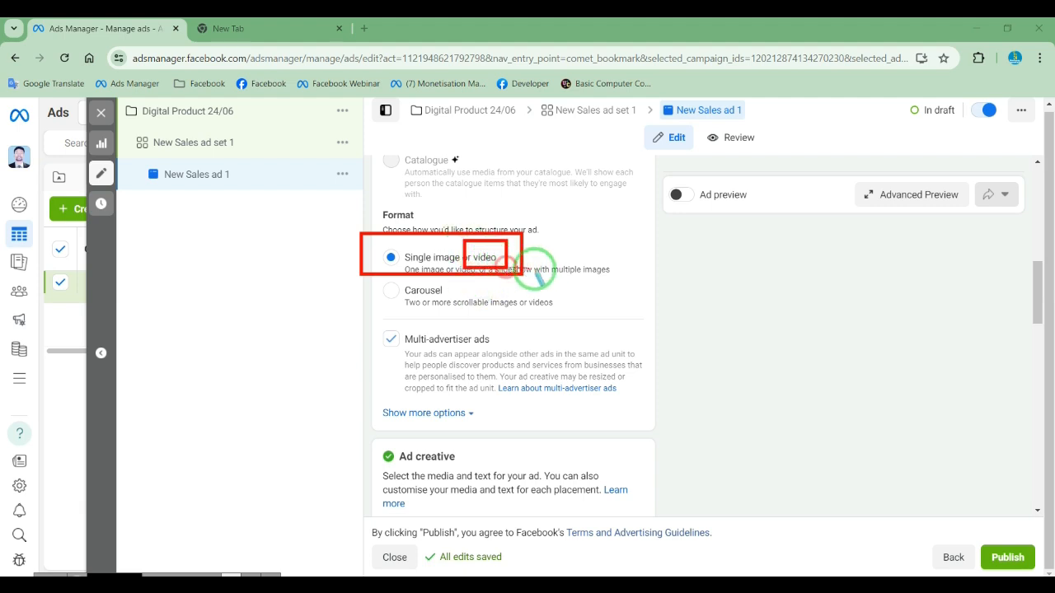
left_click(572, 277)
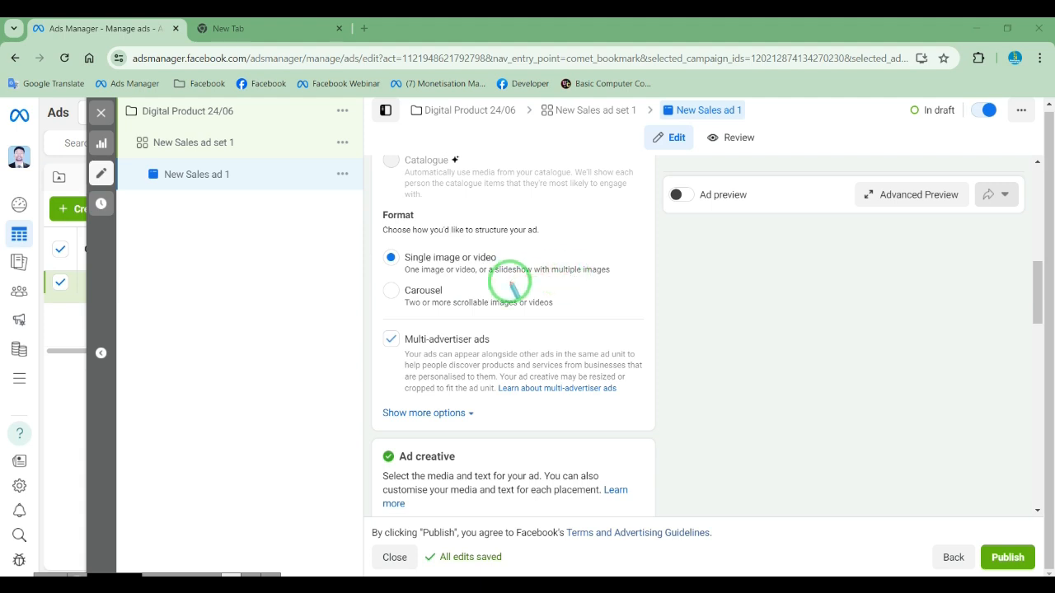
scroll(721, 339, "down", 3)
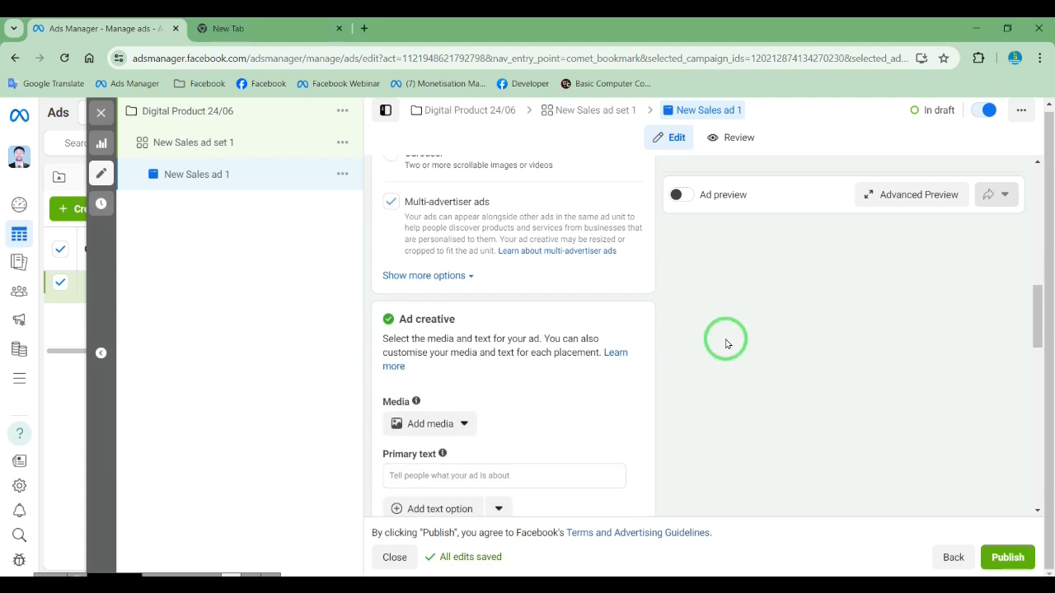
scroll(727, 343, "down", 3)
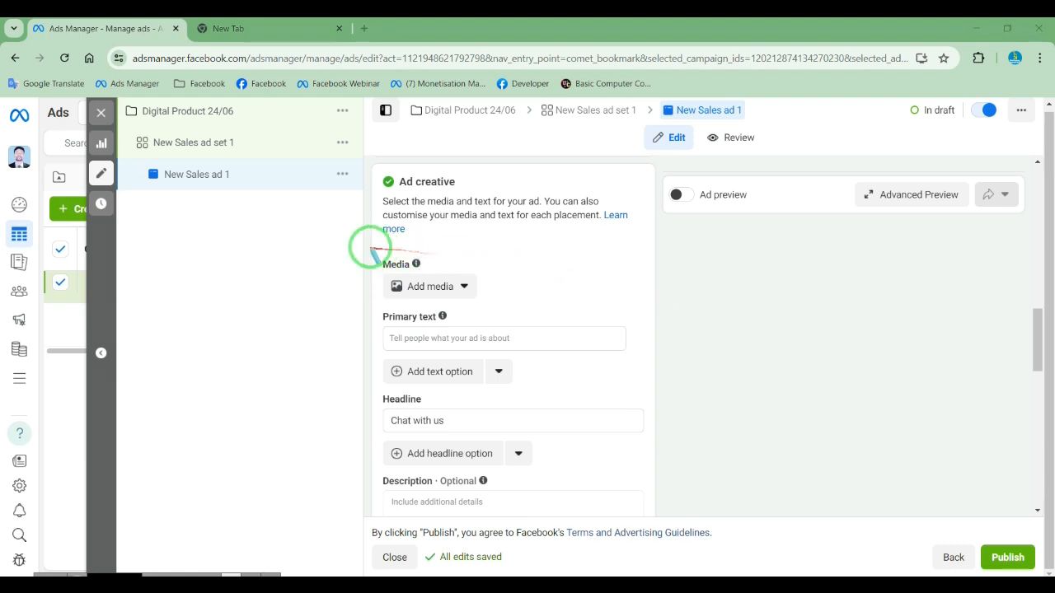
left_click(458, 289)
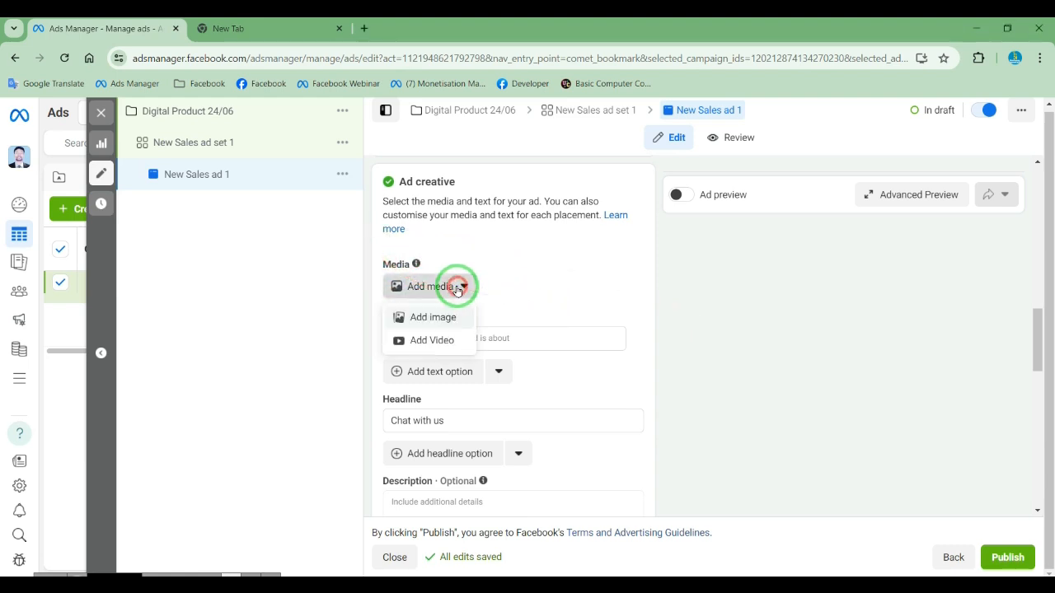
left_click(431, 341)
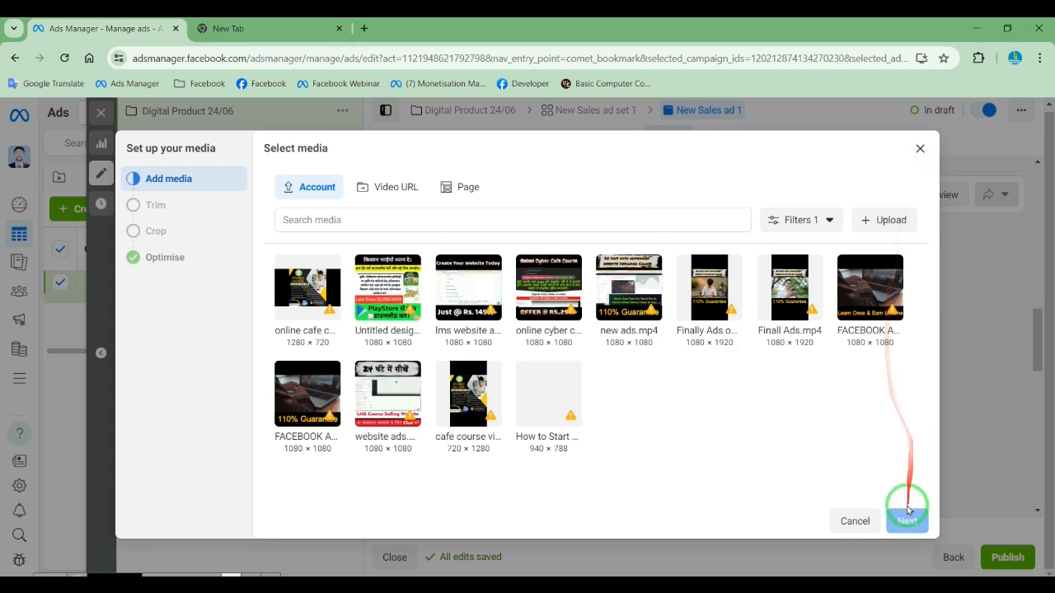
left_click(920, 148)
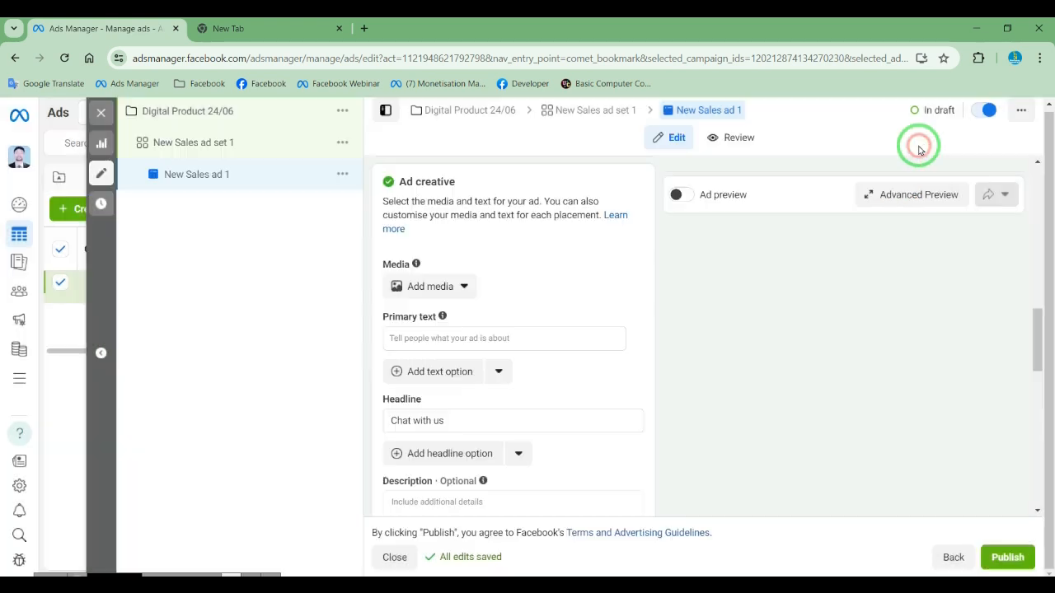
Add the account's "website ads" video as the ad's media, accepting the existing trim, crop and optimisation settings.
left_click(449, 288)
left_click(433, 320)
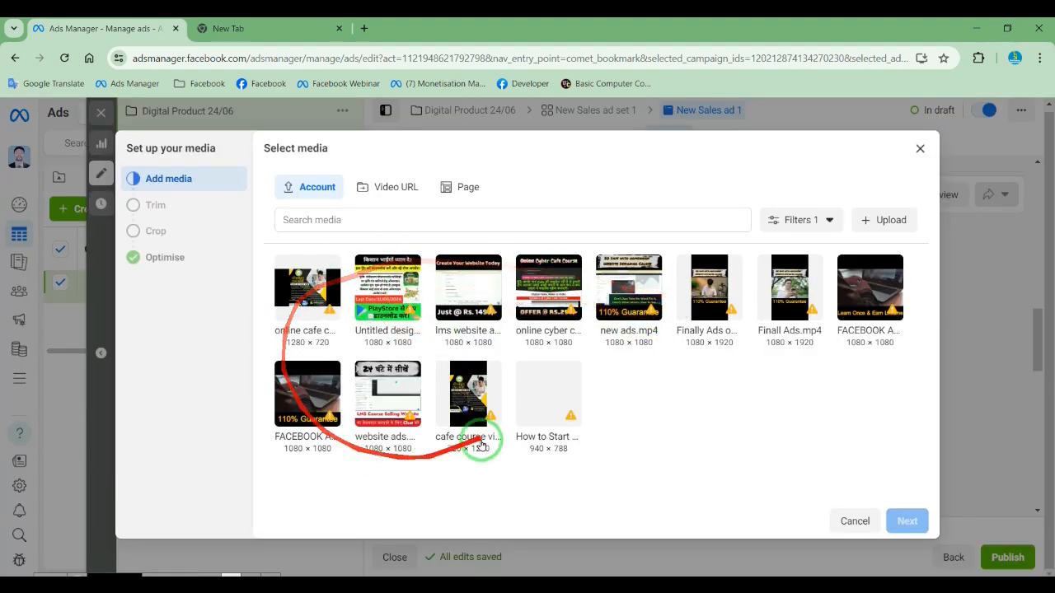
left_click(386, 389)
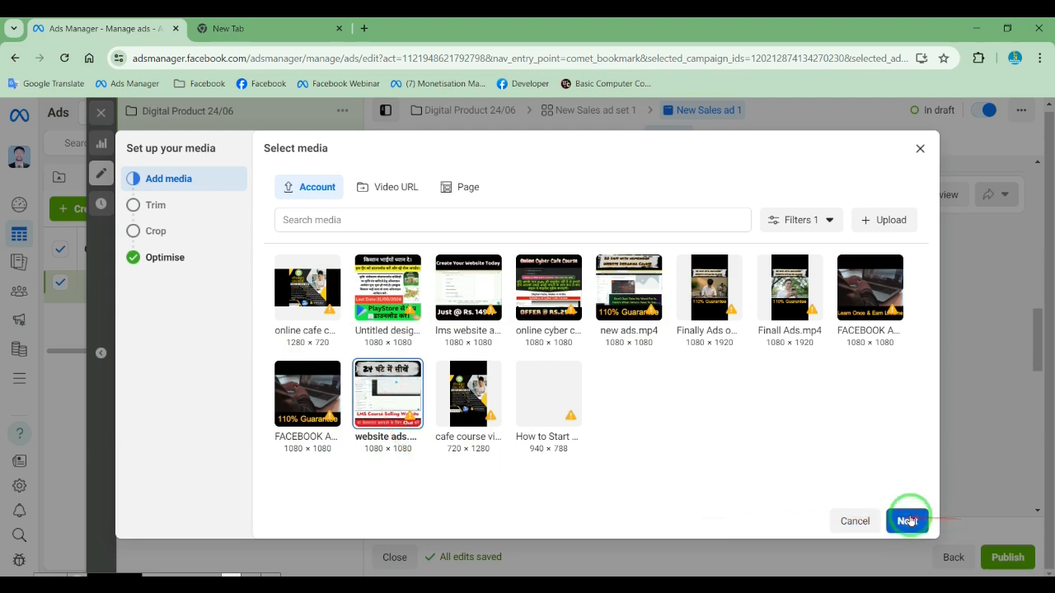
left_click(908, 521)
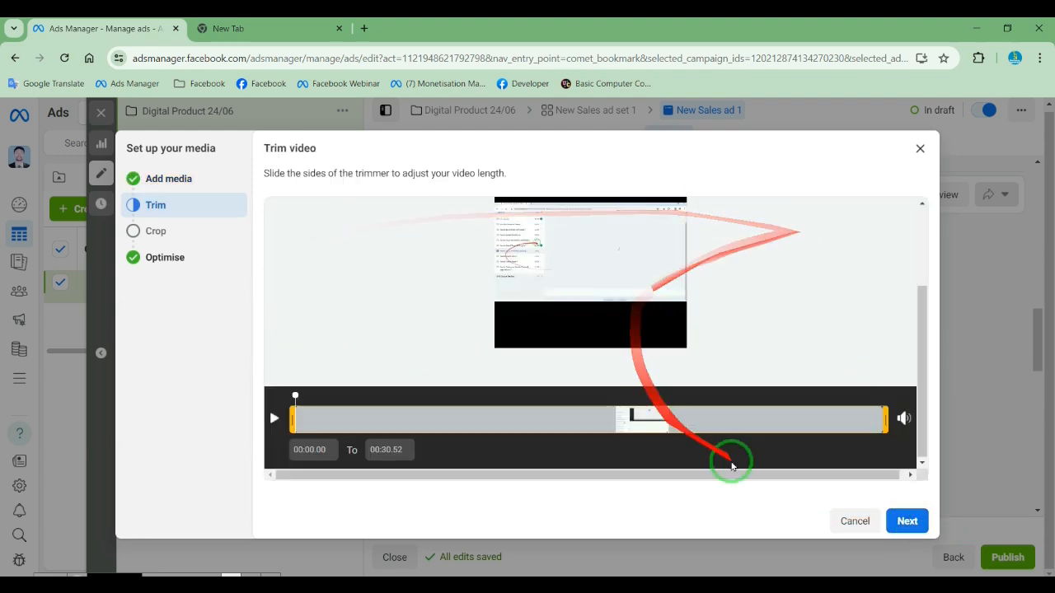
left_click(908, 521)
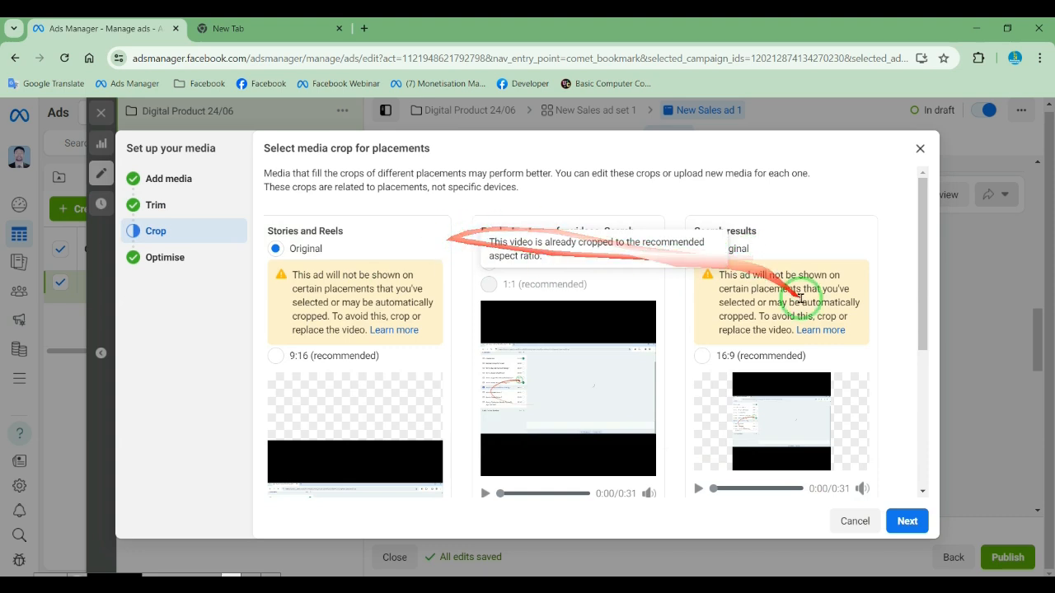
left_click(904, 522)
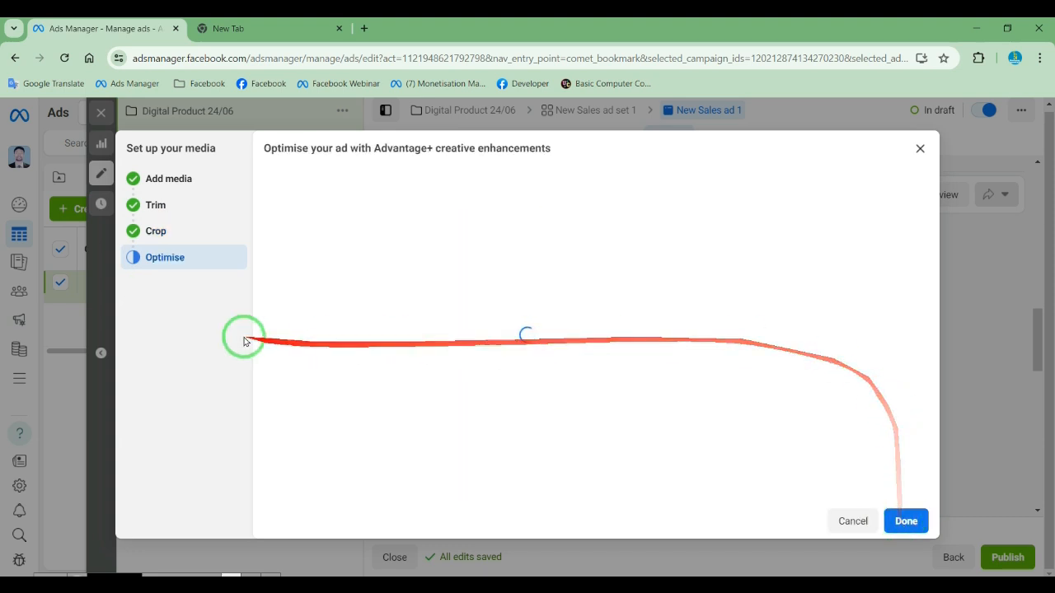
left_click(906, 521)
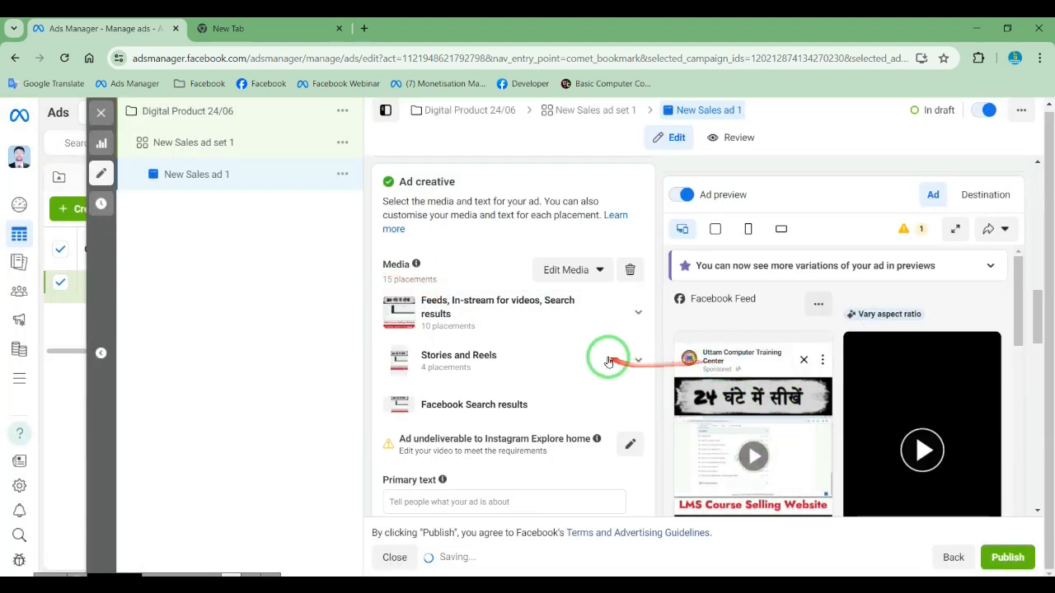
scroll(607, 356, "down", 2)
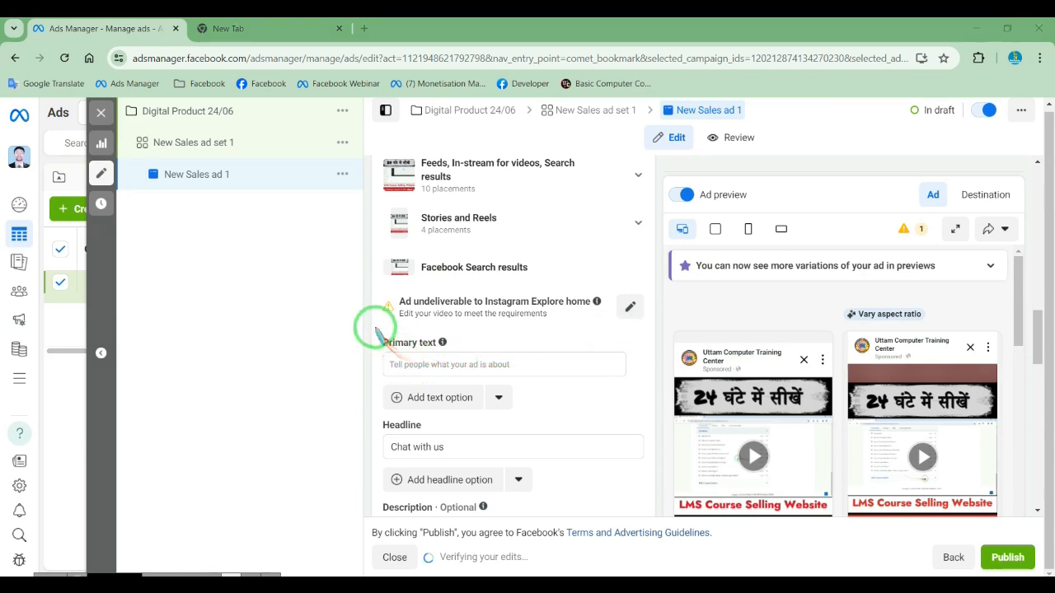
Enter "Digital marketing shikhe 24 ghante me." as the ad's primary text.
left_click_drag(377, 329, 499, 377)
left_click_drag(666, 353, 784, 379)
left_click_drag(669, 375, 557, 367)
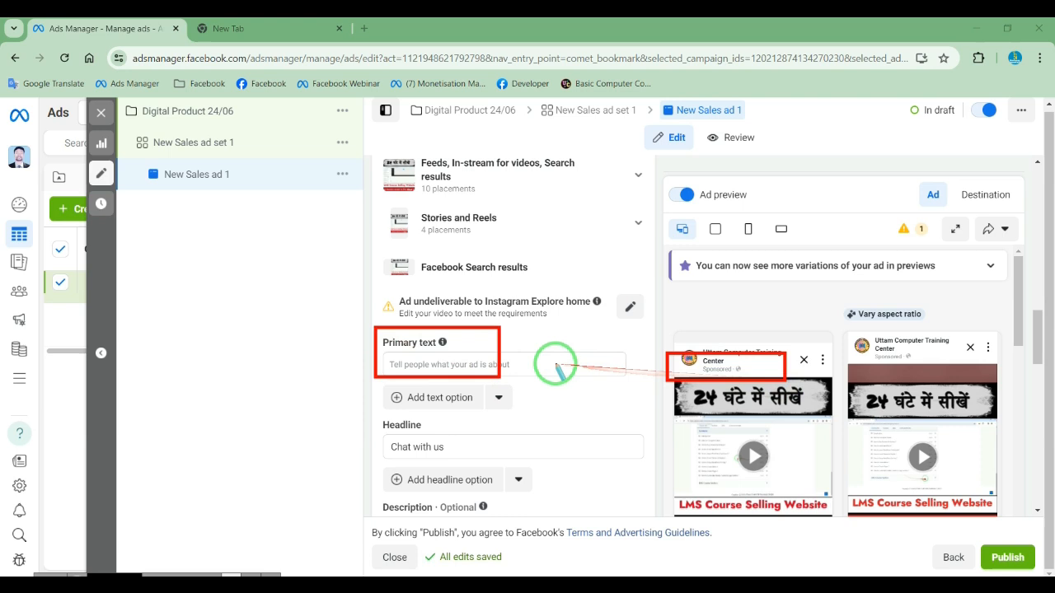
left_click(489, 364)
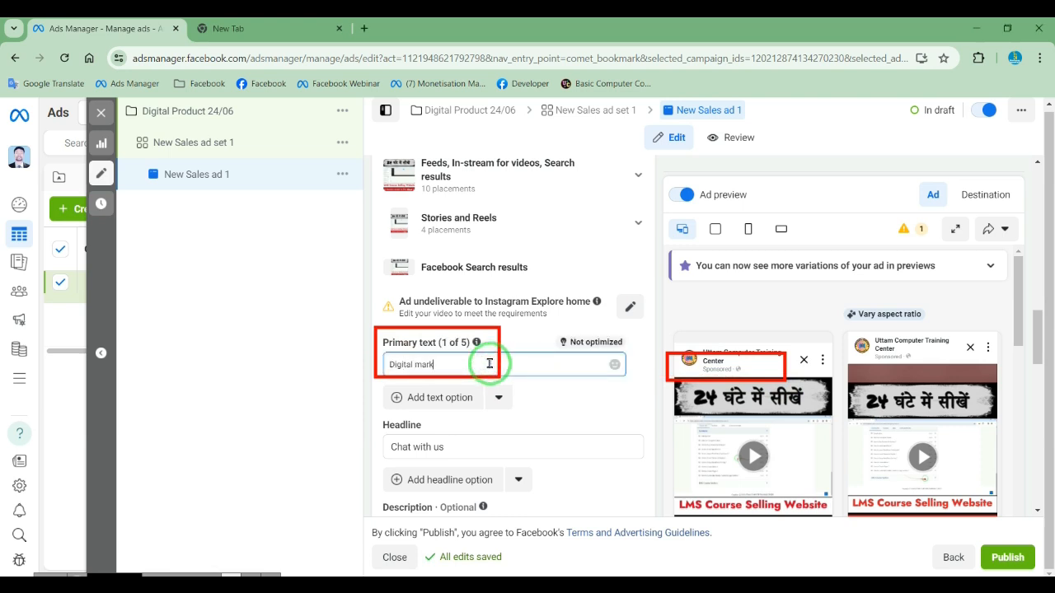
type("Digital marketing shikhe")
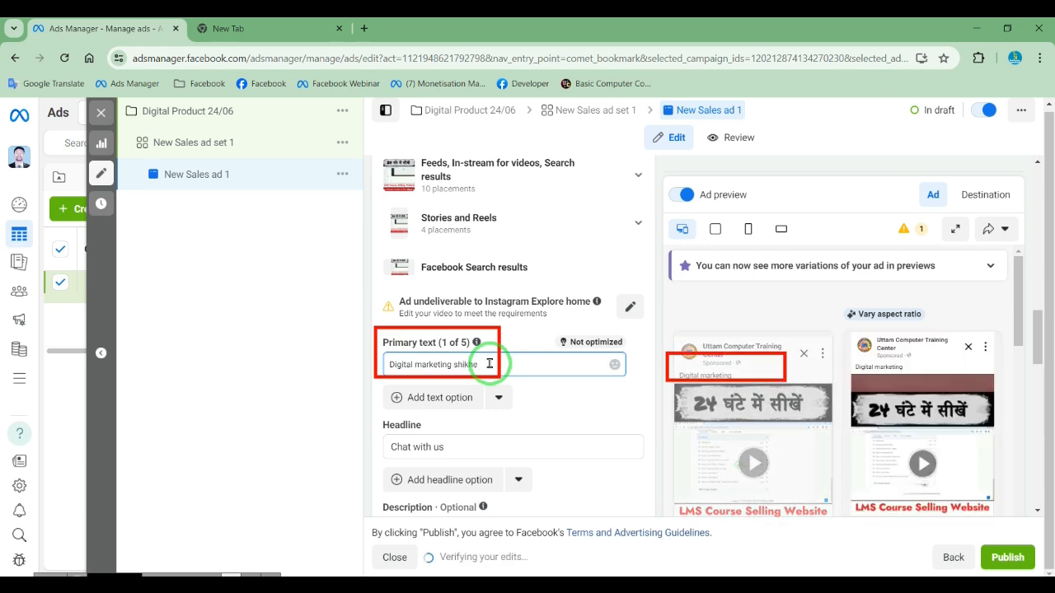
type(" 24 ghante me")
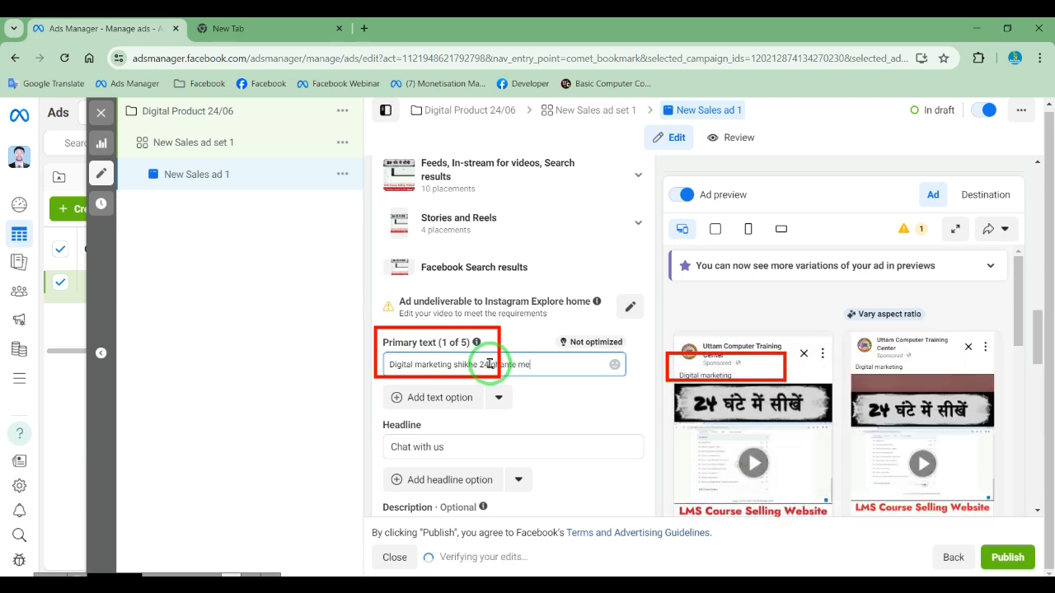
type(".")
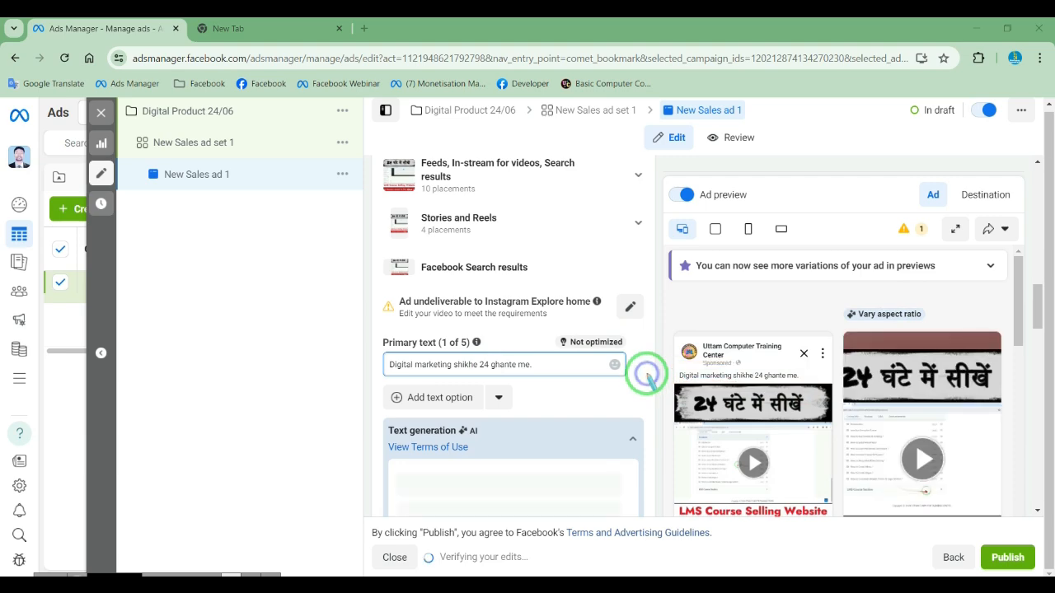
Examine the AI text variations, headline, description and call-to-action settings, and the WhatsApp contact section of the ad preview.
scroll(640, 375, "down", 5)
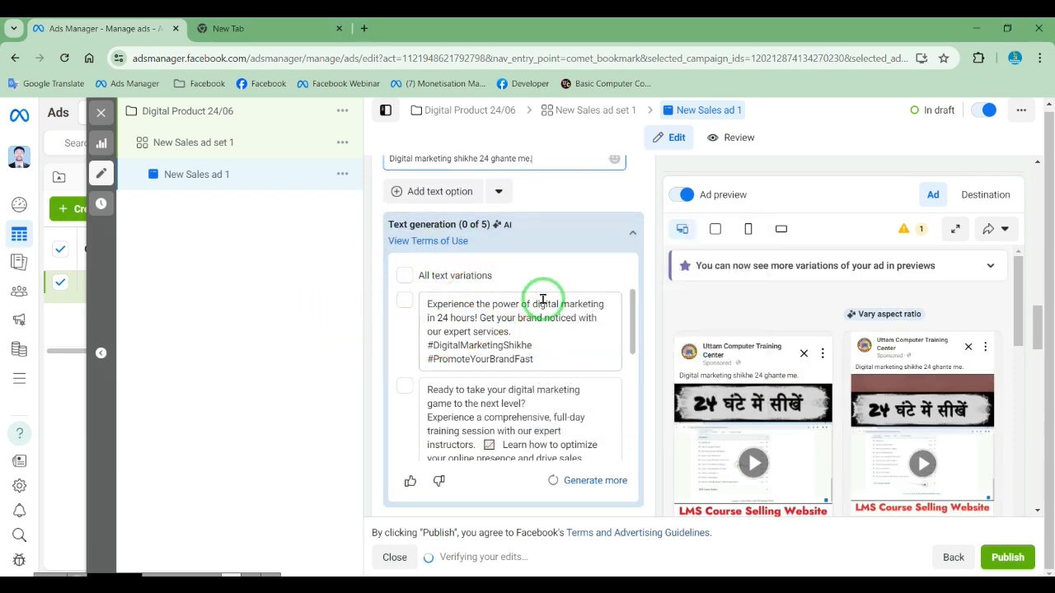
scroll(542, 301, "down", 3)
scroll(645, 303, "down", 2)
scroll(645, 304, "down", 1)
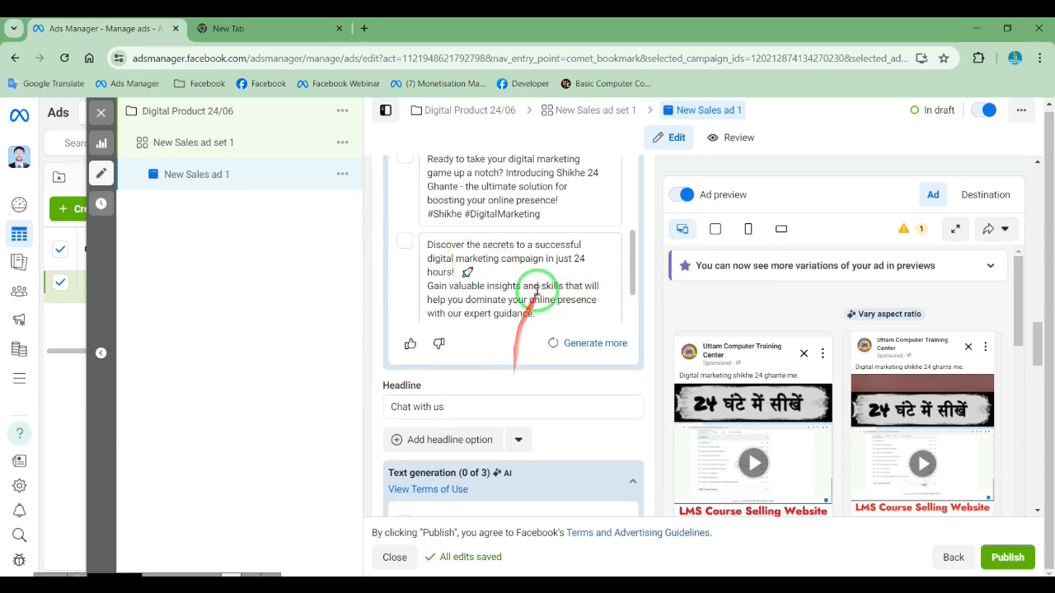
scroll(607, 391, "down", 3)
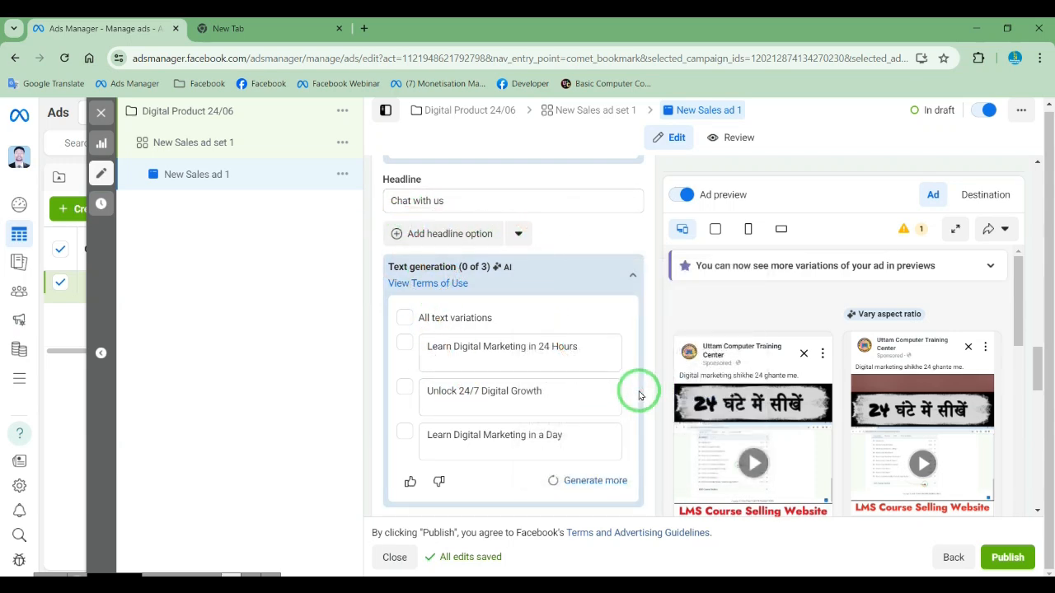
scroll(639, 395, "down", 3)
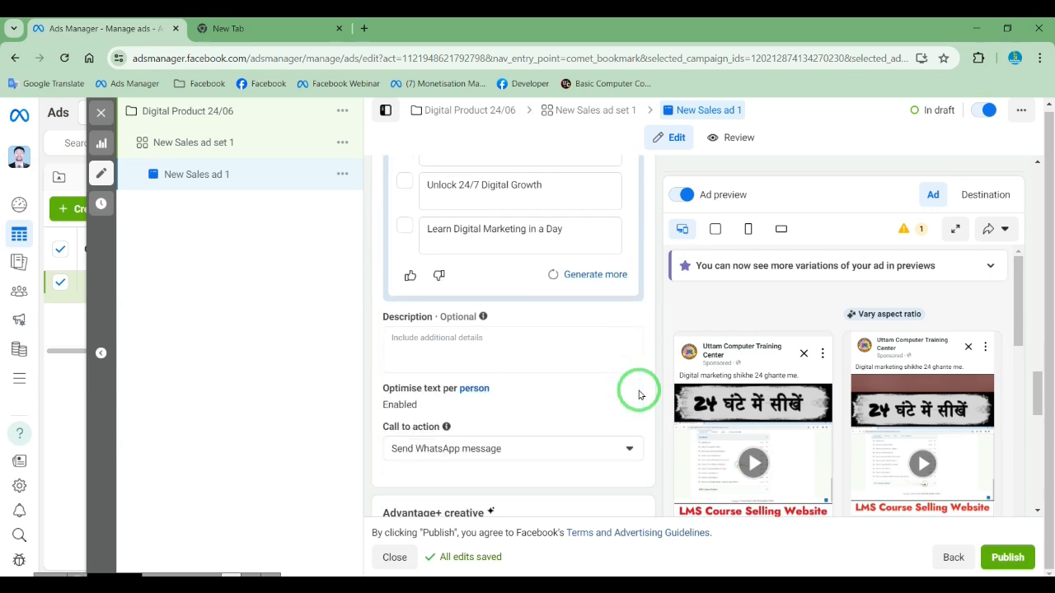
scroll(639, 394, "down", 3)
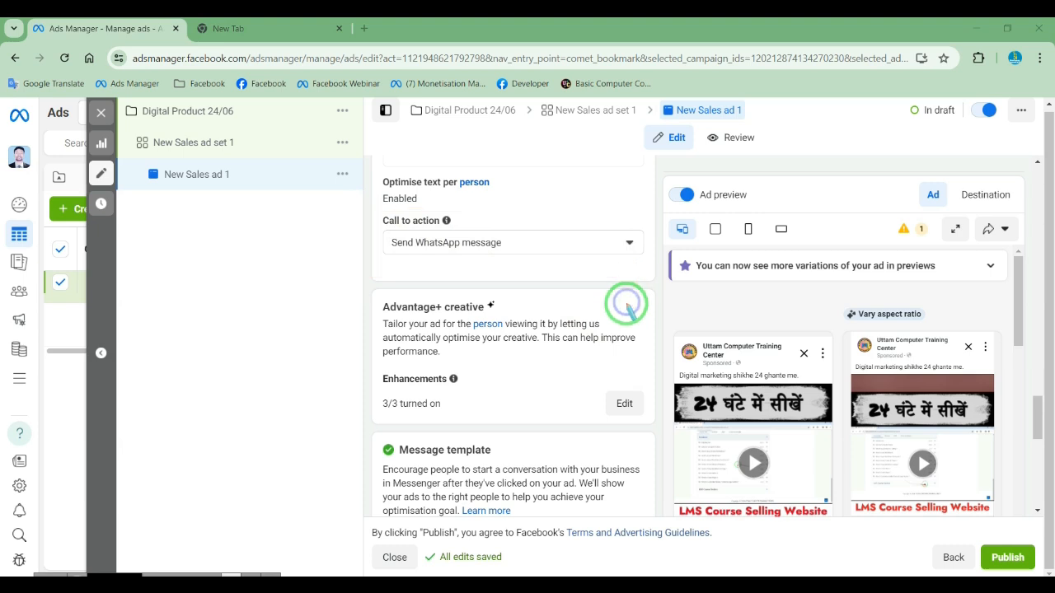
scroll(956, 412, "down", 5)
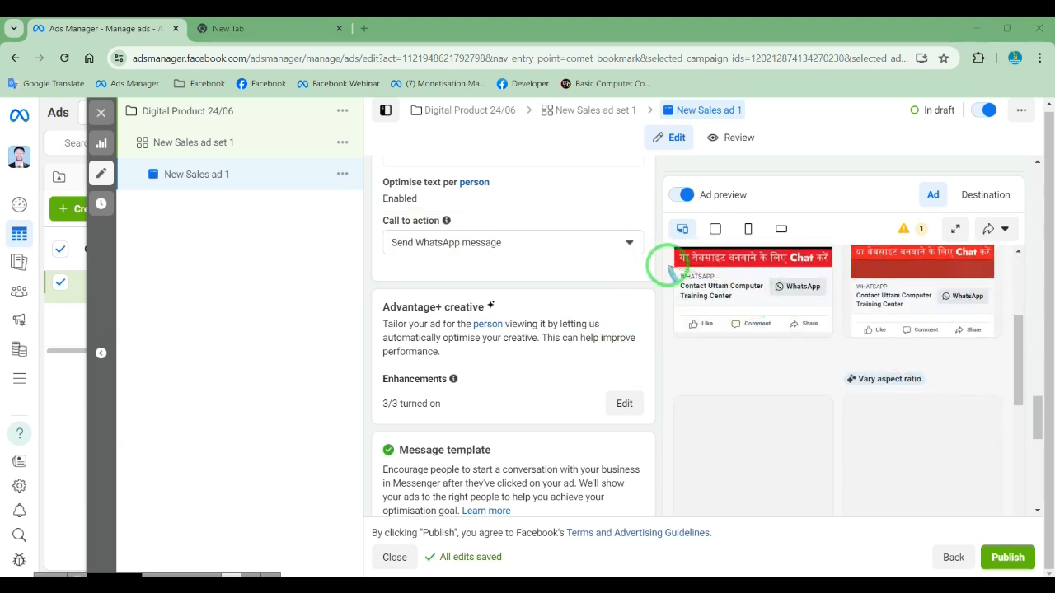
left_click_drag(667, 265, 833, 307)
left_click_drag(670, 270, 760, 311)
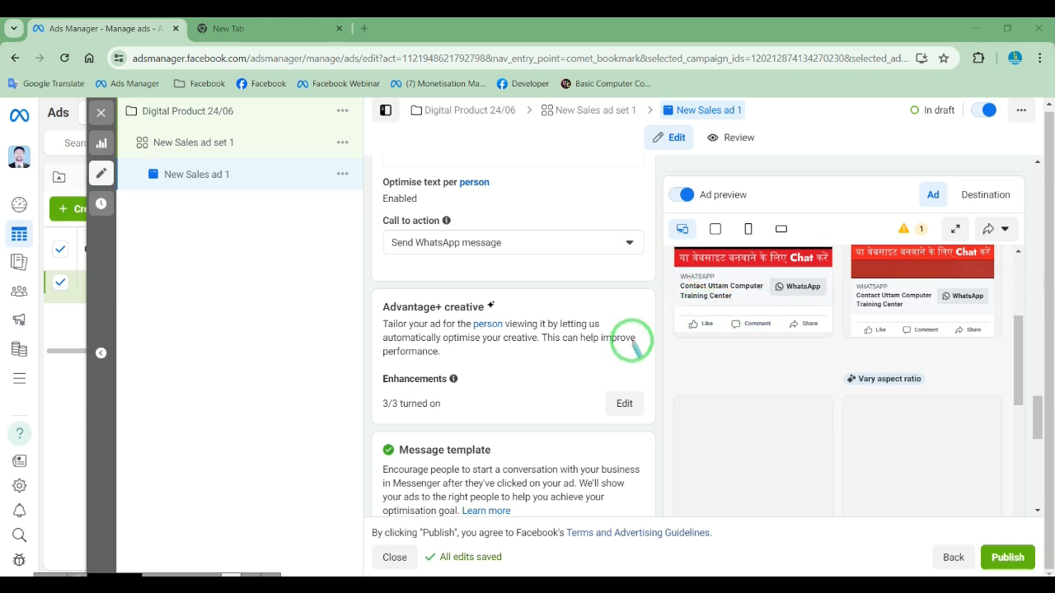
Enter "5 star ratngs." as the ad's optional description.
scroll(620, 353, "up", 3)
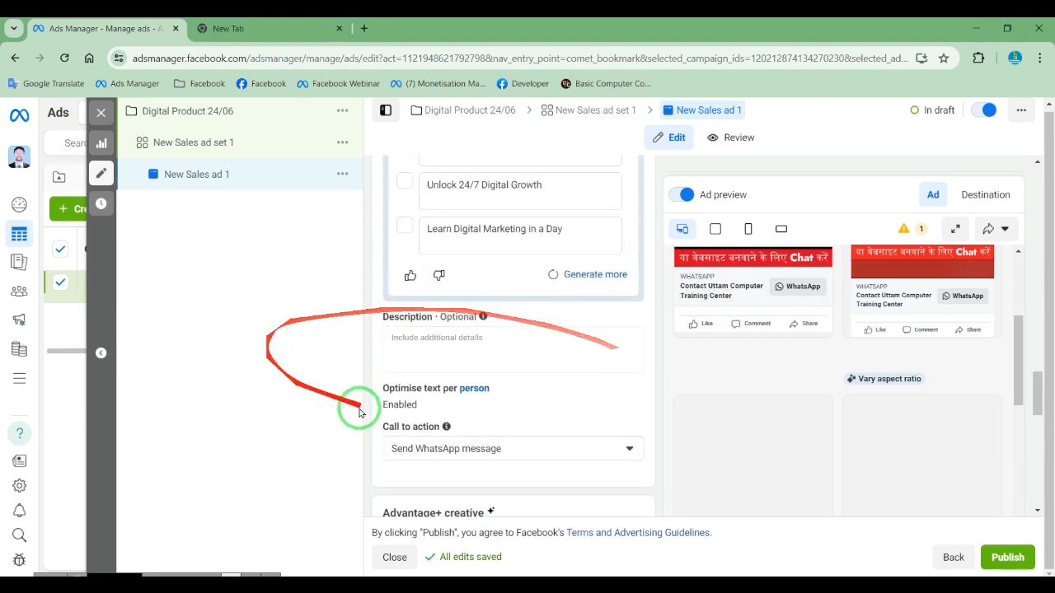
left_click(447, 339)
scroll(563, 379, "up", 4)
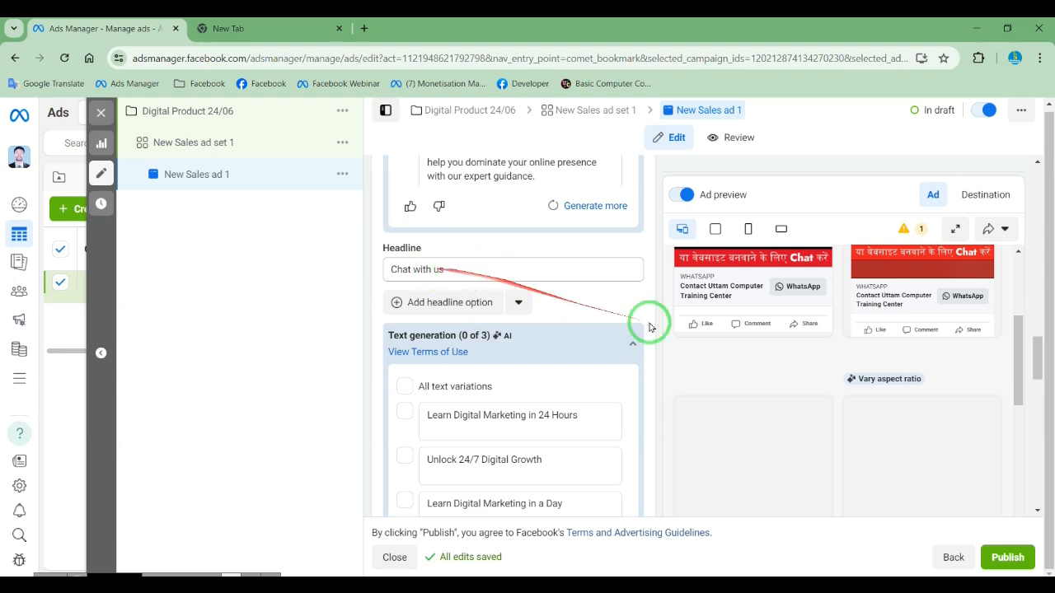
scroll(655, 421, "down", 4)
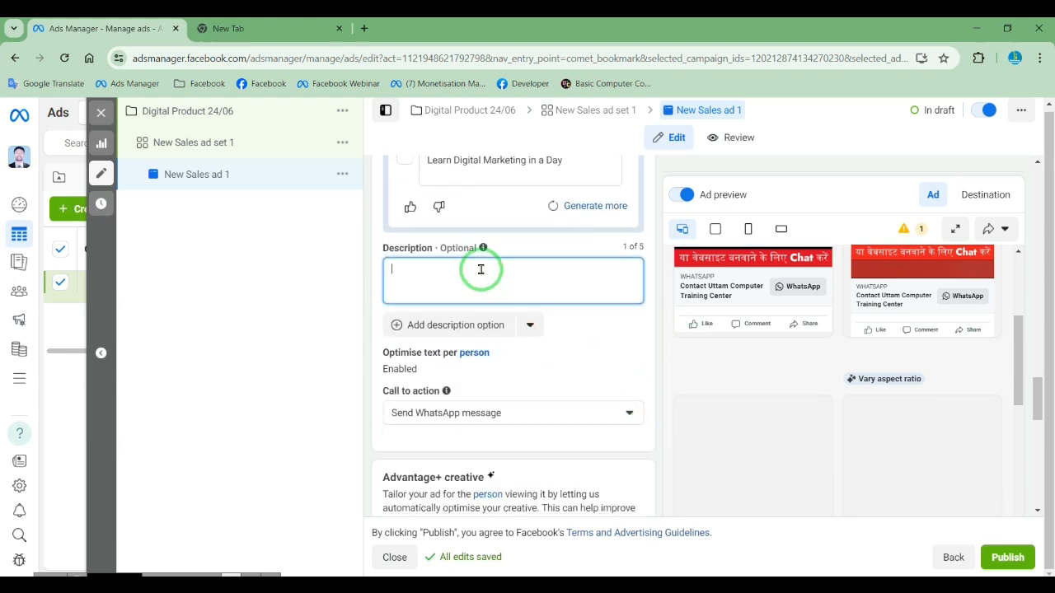
type("5 star ratings.")
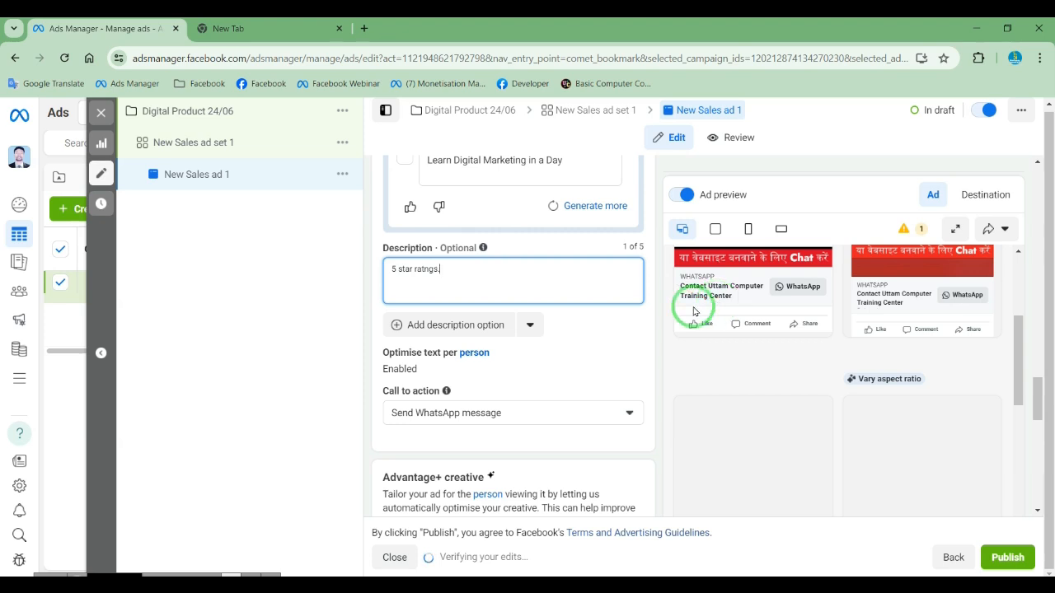
Review the ad's Advantage+ creative enhancements, message template and tracking settings.
scroll(602, 368, "down", 3)
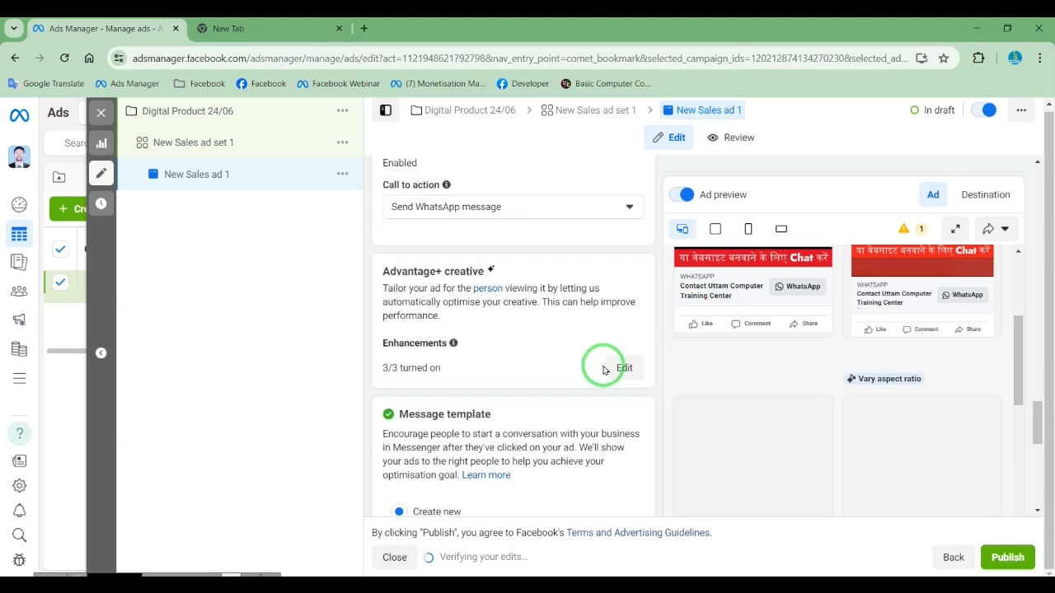
scroll(602, 367, "down", 4)
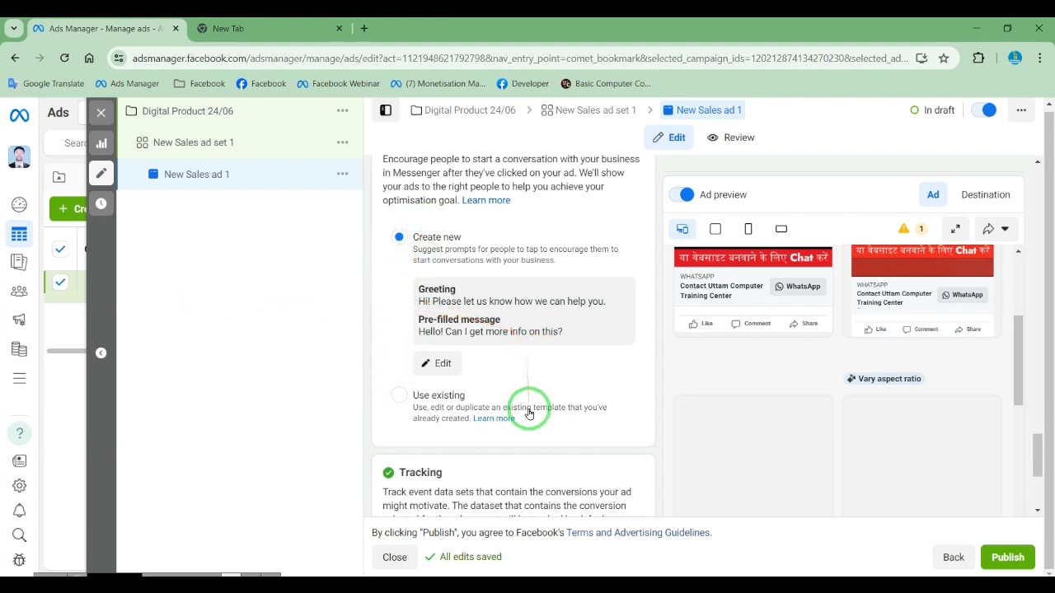
scroll(530, 414, "down", 3)
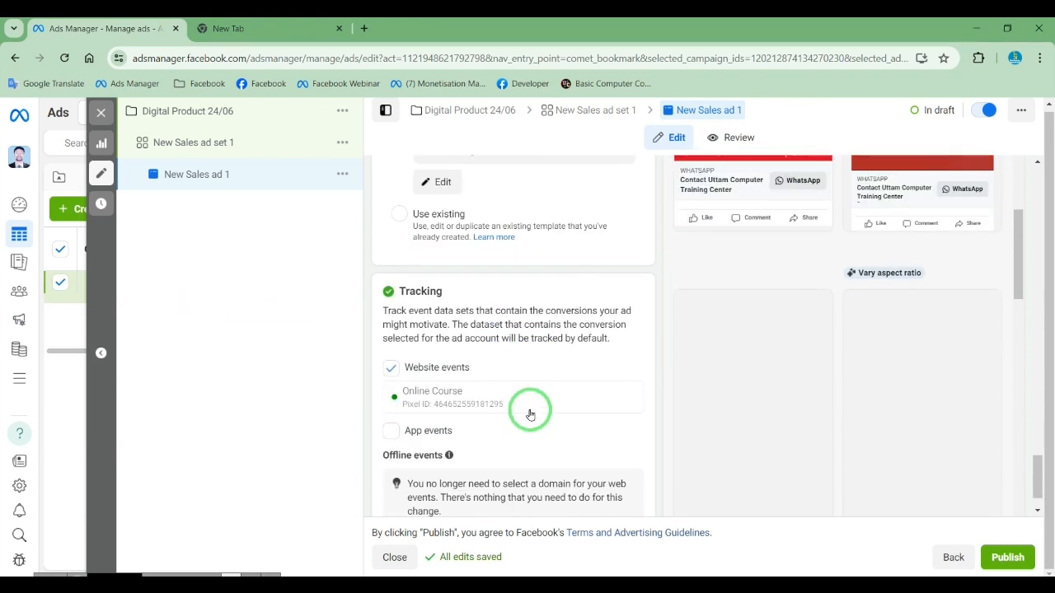